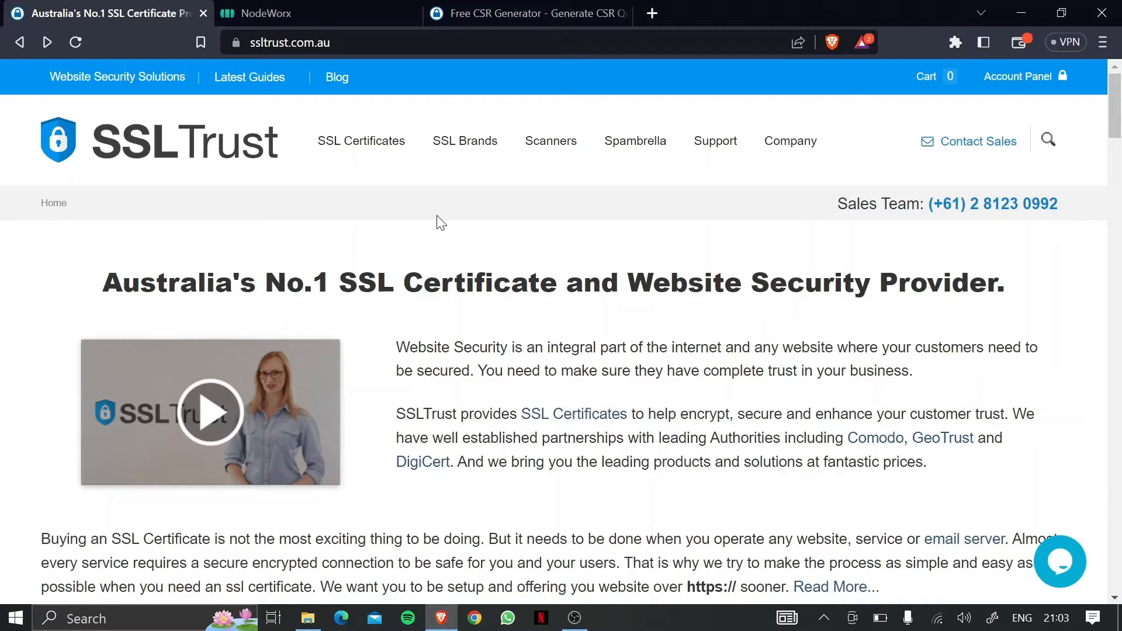
Switch to the NodeWorx server overview tab and close it, leaving a new blank tab.
{"action": "key", "text": "ctrl+Tab"}
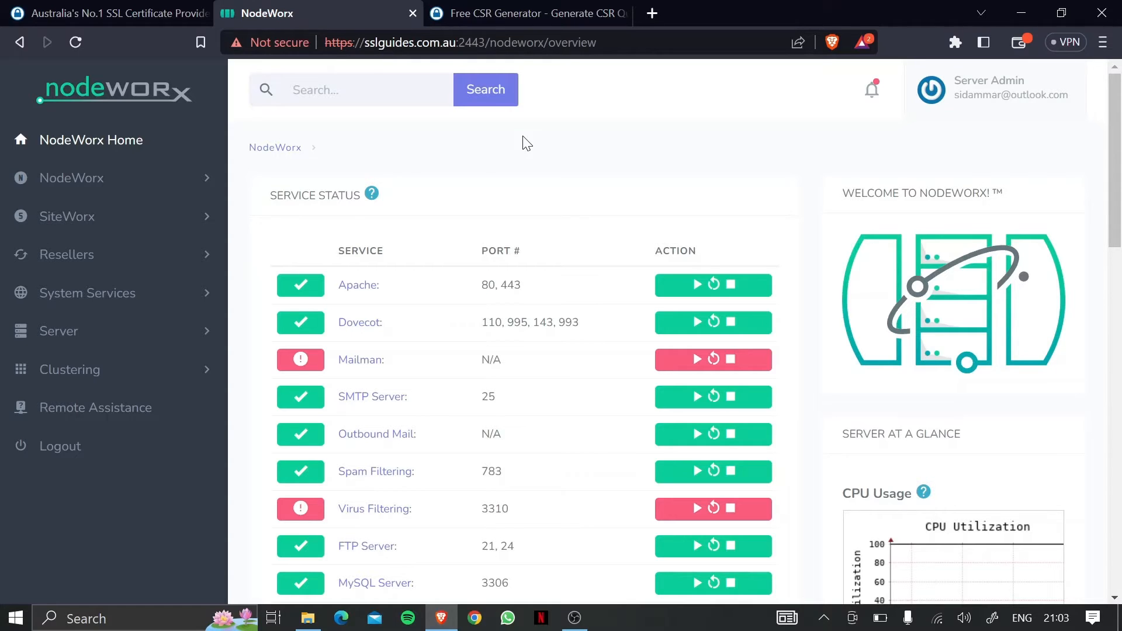
{"action": "left_click", "coordinate": [413, 13]}
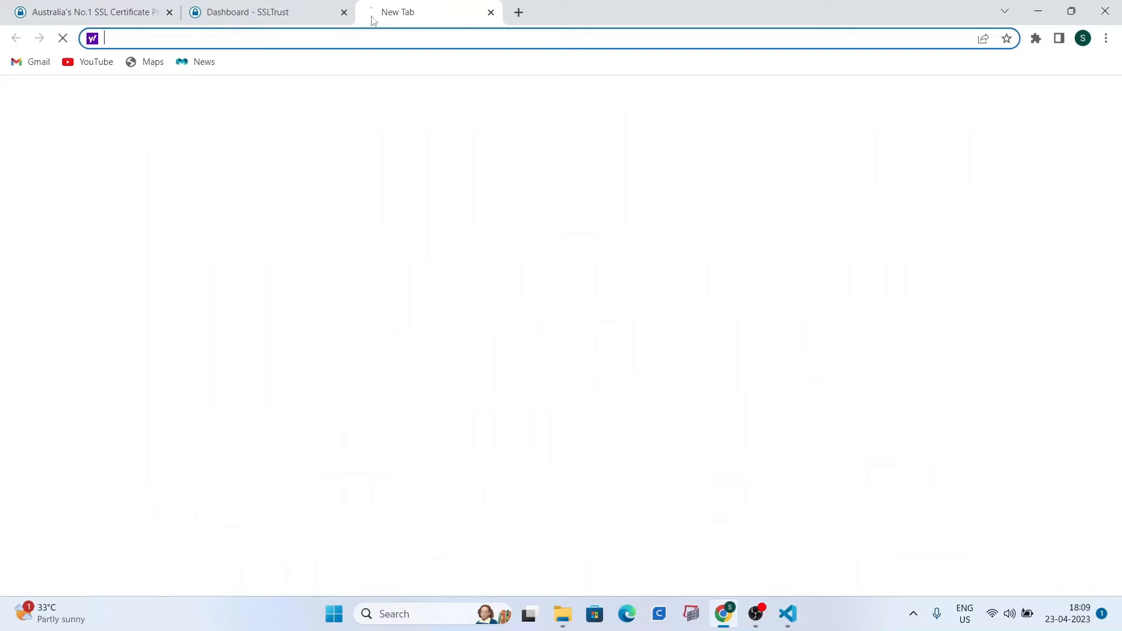
Search 'ssltrust csr generator' and open SSLTrust's Free CSR Generator form at the Common Name field.
{"action": "type", "text": "ssltrust csr generator"}
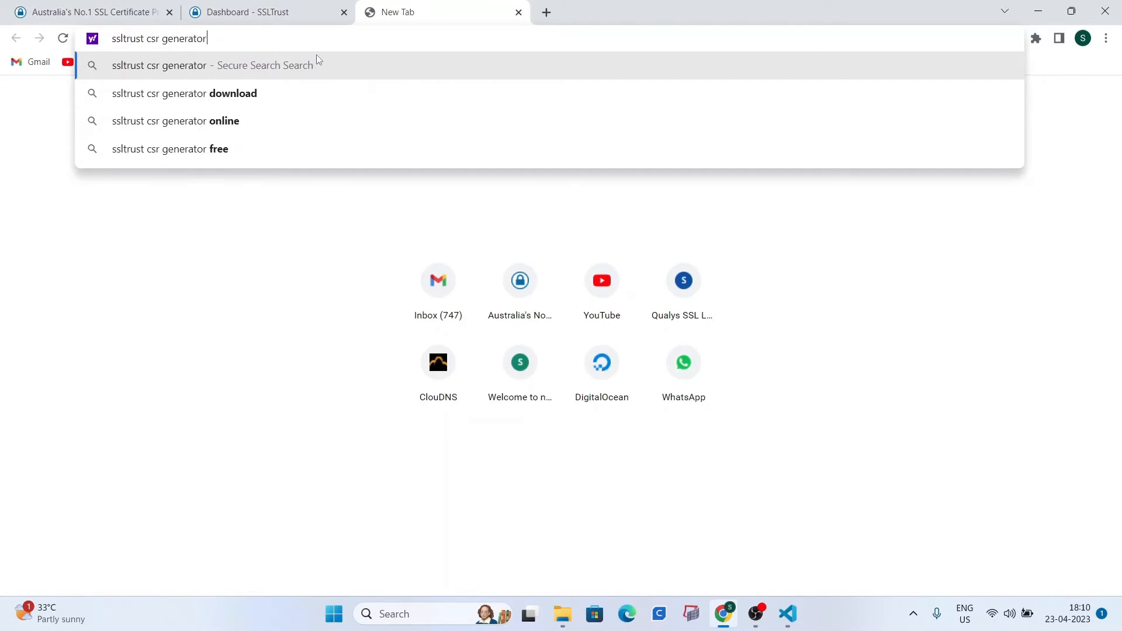
{"action": "key", "text": "Return"}
{"action": "left_click", "coordinate": [236, 201]}
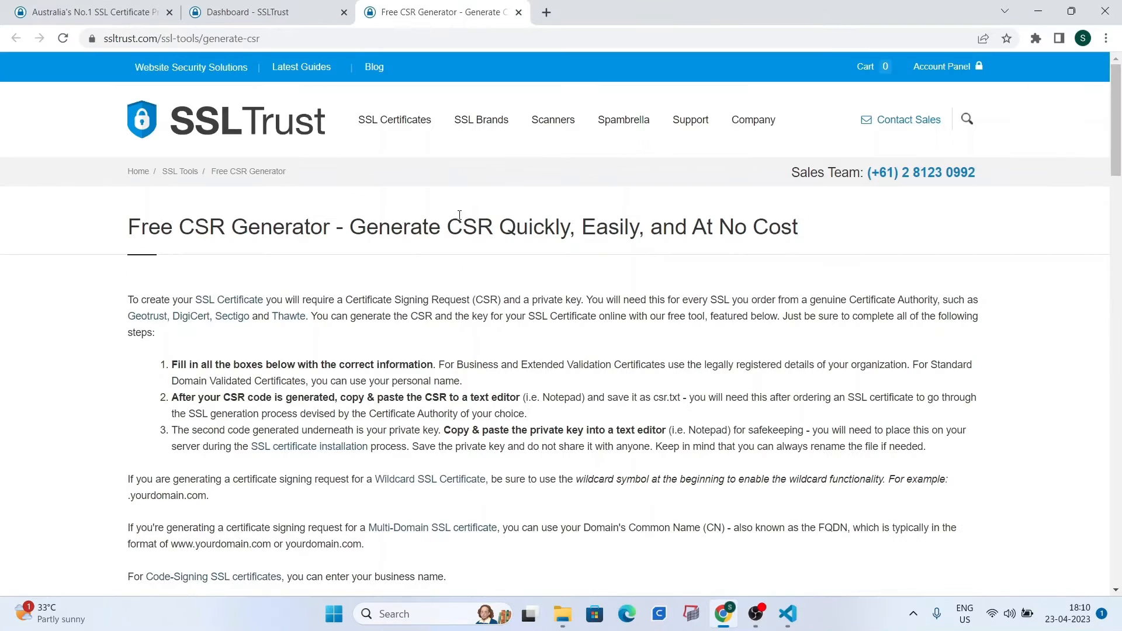
{"action": "left_click_drag", "start_coordinate": [1117, 139], "coordinate": [1120, 233]}
{"action": "left_click", "coordinate": [548, 232]}
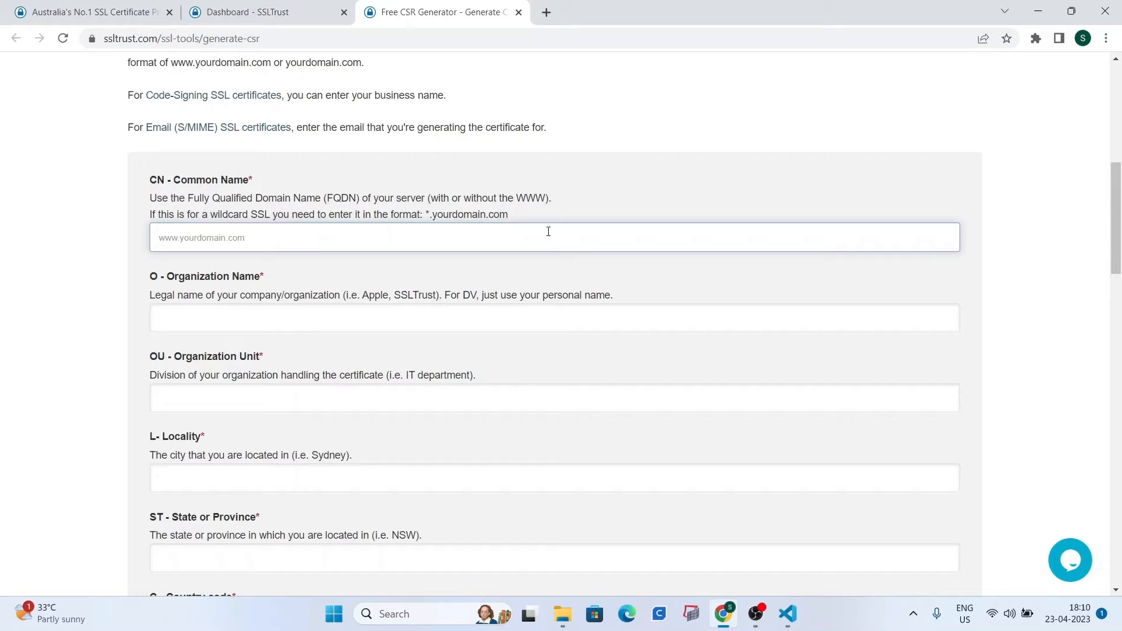
{"action": "scroll", "coordinate": [548, 231], "scroll_direction": "up", "scroll_amount": 3}
Enter Common Name sslguides.com.au, Organization SSLTrust and Organizational Unit IT.
{"action": "scroll", "coordinate": [290, 250], "scroll_direction": "down", "scroll_amount": 3}
{"action": "type", "text": "sslguides.com.au"}
{"action": "left_click", "coordinate": [214, 328]}
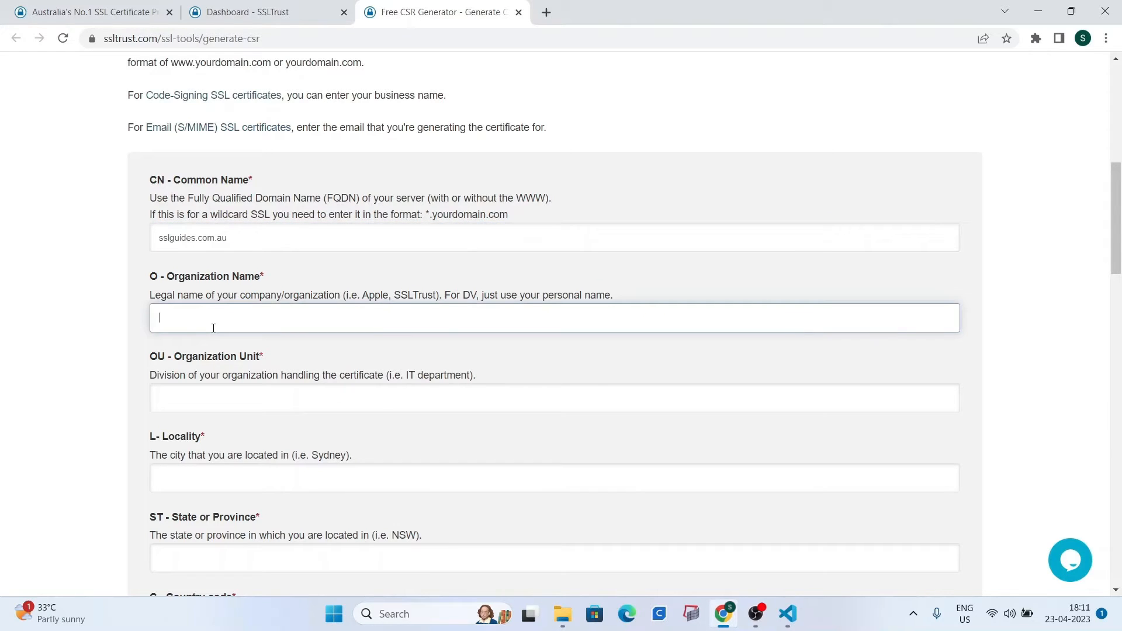
{"action": "type", "text": "SSLTRust"}
{"action": "key", "text": "BackSpace"}
{"action": "key", "text": "BackSpace"}
{"action": "key", "text": "BackSpace"}
{"action": "key", "text": "BackSpace"}
{"action": "type", "text": "rust"}
{"action": "left_click", "coordinate": [232, 398]}
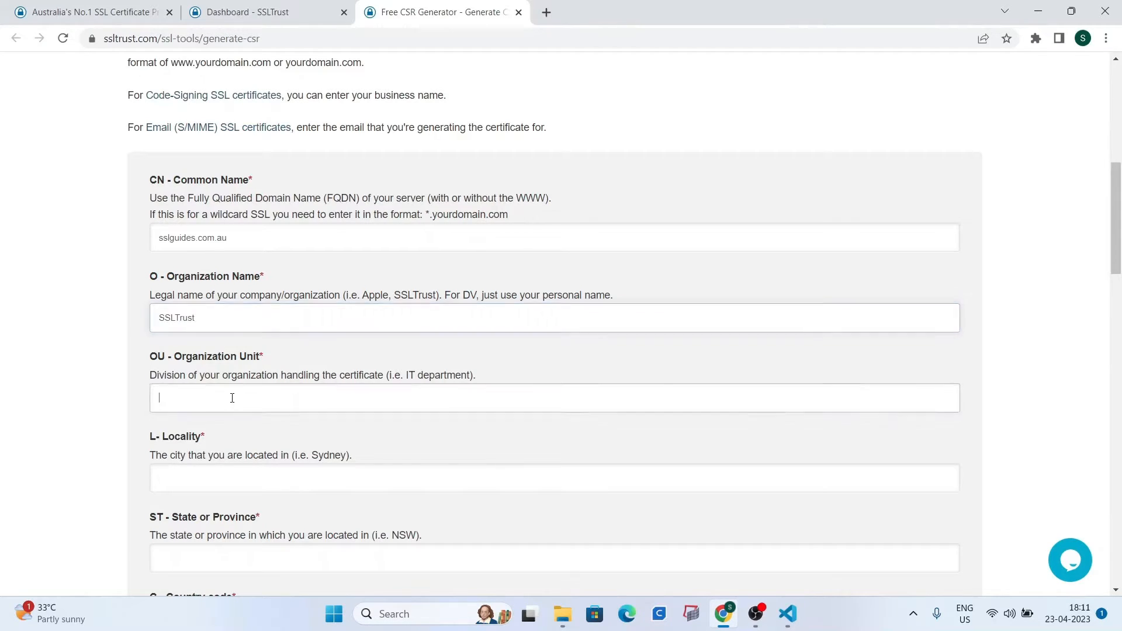
{"action": "type", "text": "IT"}
Set Locality to Sydney and State or Province to NSW.
{"action": "scroll", "coordinate": [253, 333], "scroll_direction": "down", "scroll_amount": 2}
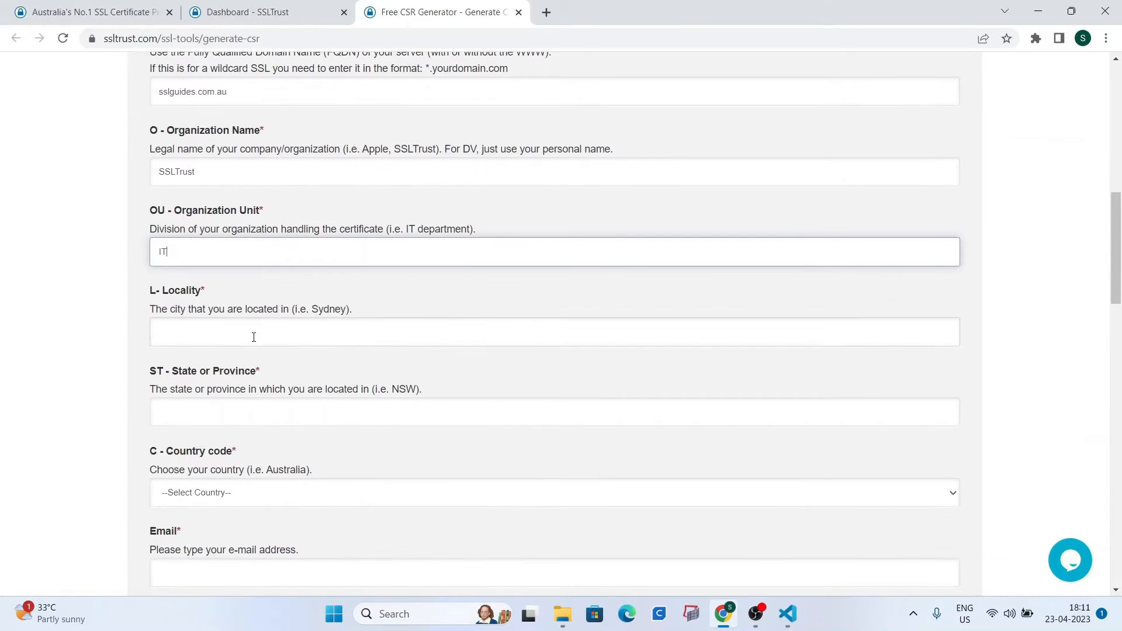
{"action": "left_click", "coordinate": [253, 332]}
{"action": "type", "text": "NSW"}
{"action": "scroll", "coordinate": [251, 329], "scroll_direction": "down", "scroll_amount": 3}
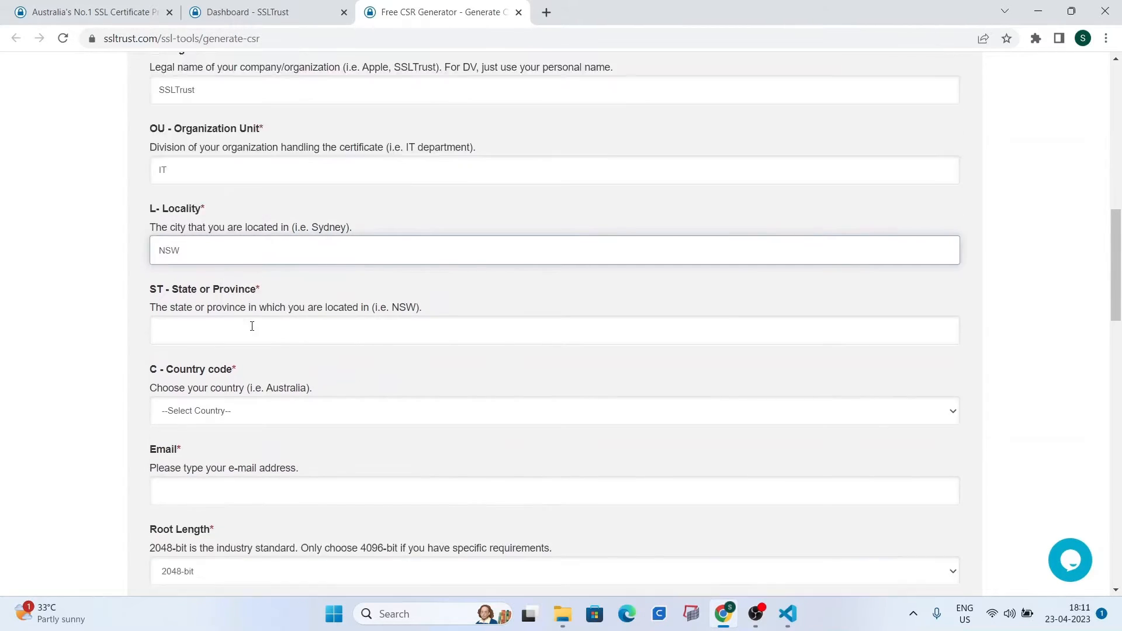
{"action": "left_click", "coordinate": [227, 257]}
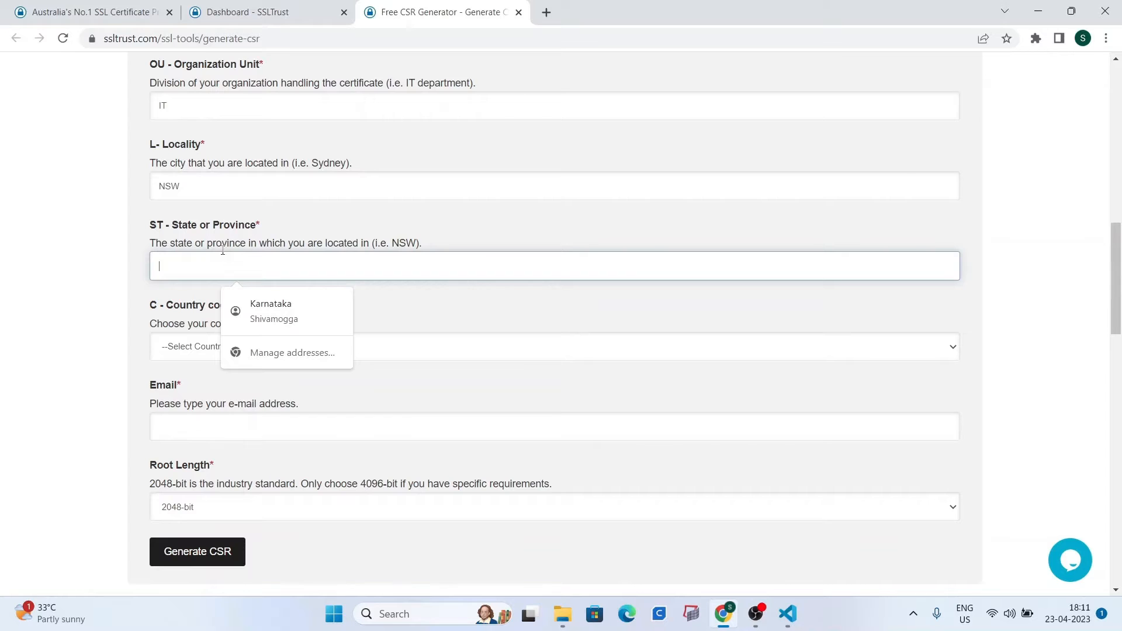
{"action": "double_click", "coordinate": [193, 187]}
{"action": "type", "text": "Sydney"}
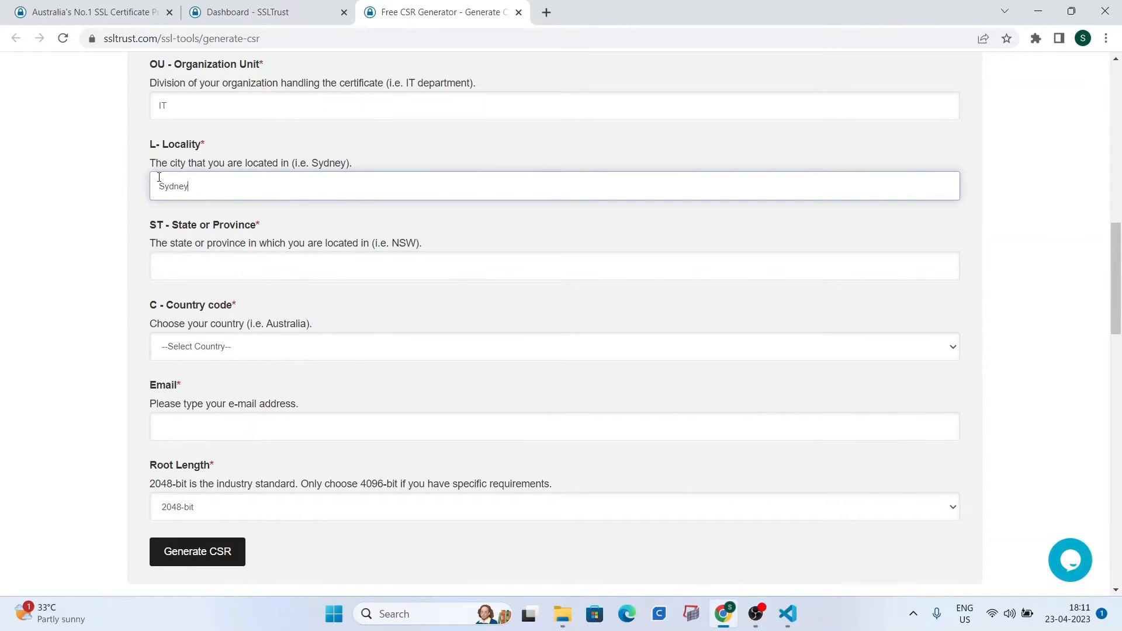
{"action": "left_click", "coordinate": [208, 279]}
{"action": "type", "text": "NSW"}
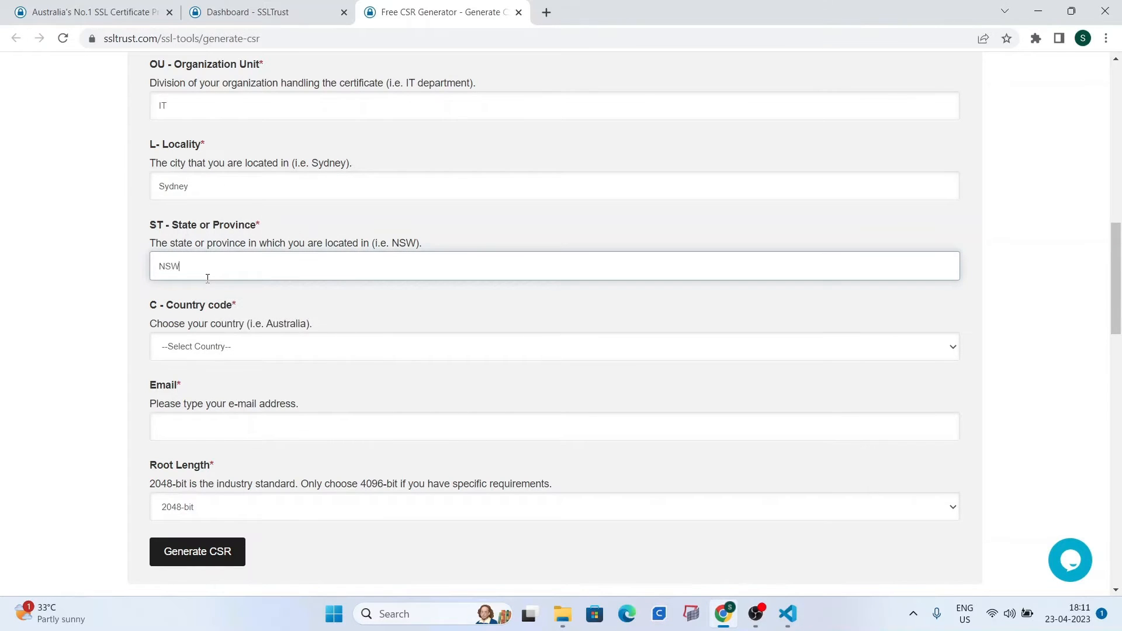
Choose Australia as the country, enter the contact e-mail, and generate the CSR.
{"action": "left_click", "coordinate": [268, 353]}
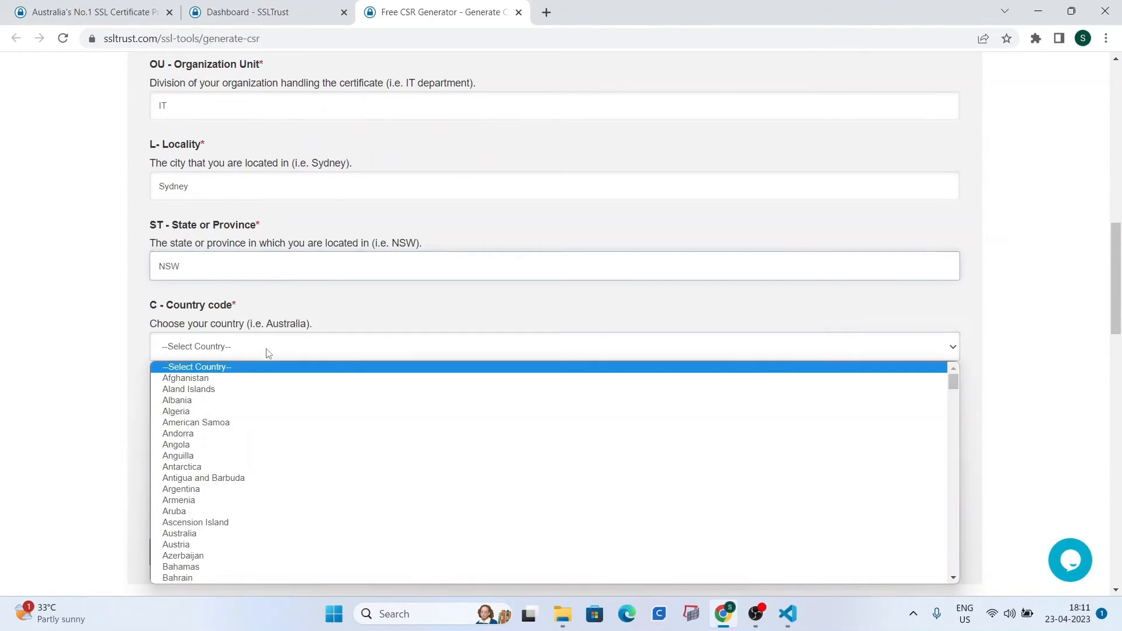
{"action": "left_click", "coordinate": [209, 533]}
{"action": "left_click", "coordinate": [215, 424]}
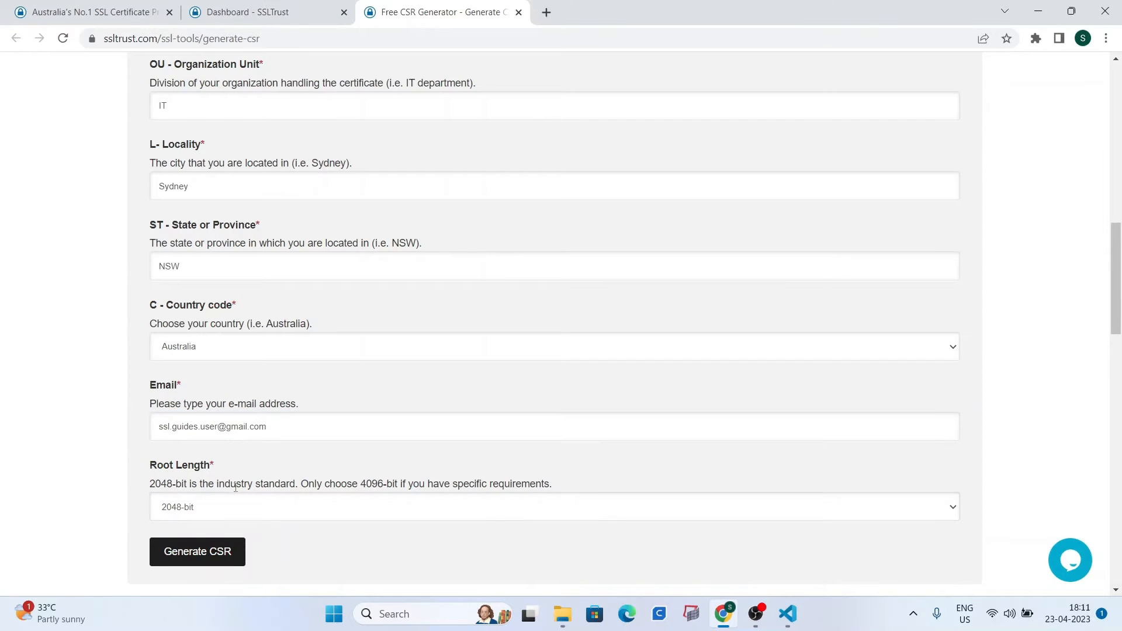
{"action": "scroll", "coordinate": [241, 461], "scroll_direction": "down", "scroll_amount": 1}
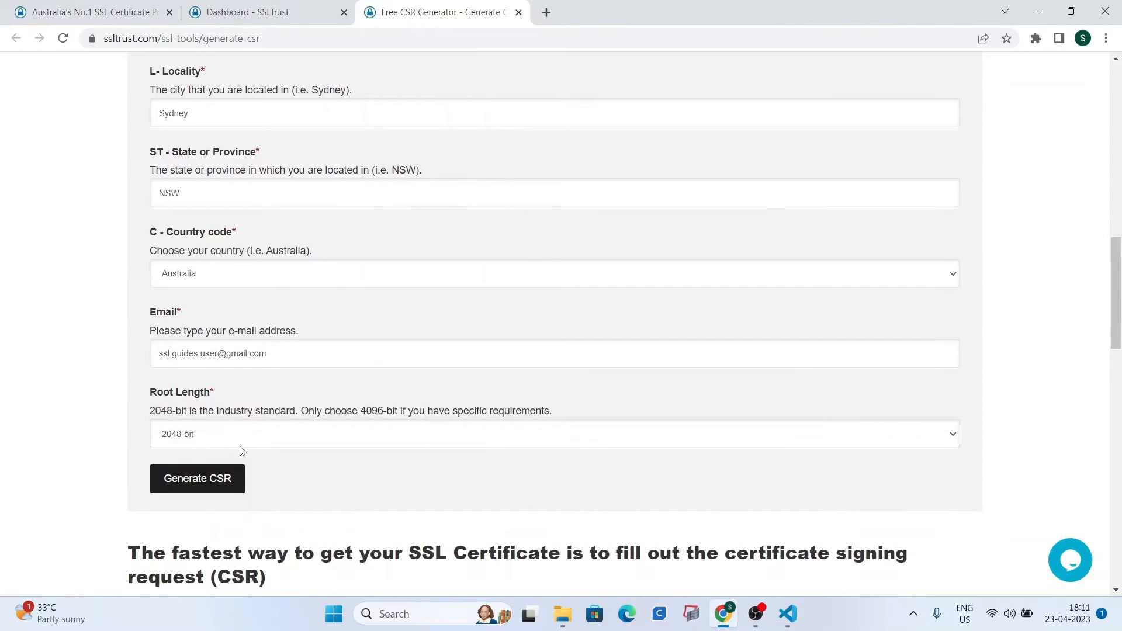
{"action": "left_click", "coordinate": [232, 479]}
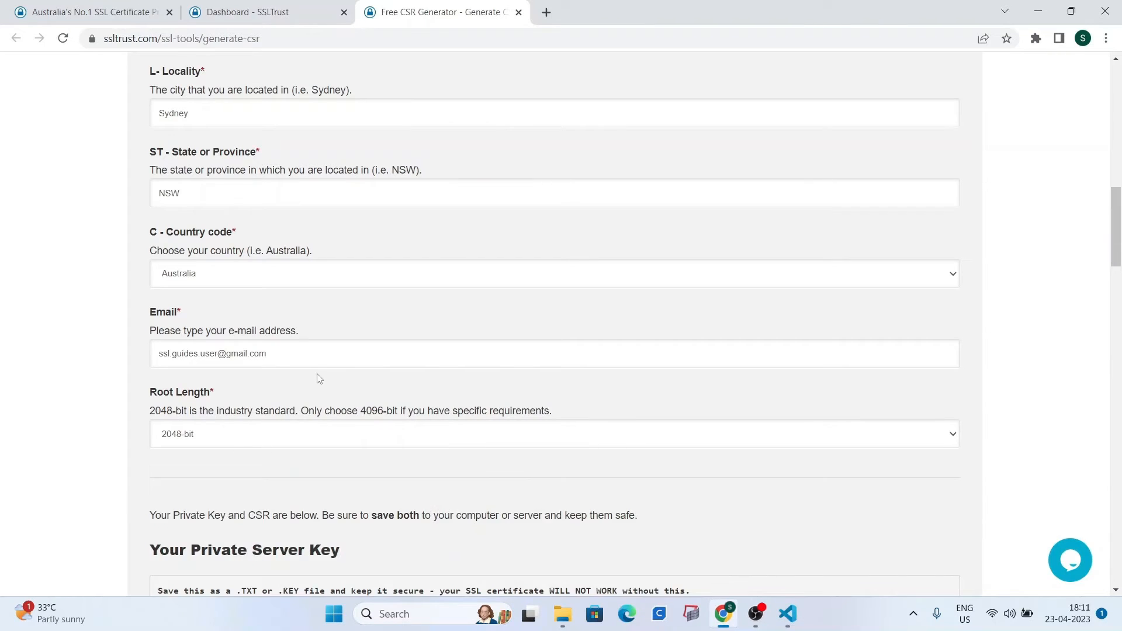
Scroll through the generated Private Server Key and CSR boxes.
{"action": "scroll", "coordinate": [298, 392], "scroll_direction": "down", "scroll_amount": 5}
{"action": "scroll", "coordinate": [304, 390], "scroll_direction": "down", "scroll_amount": 3}
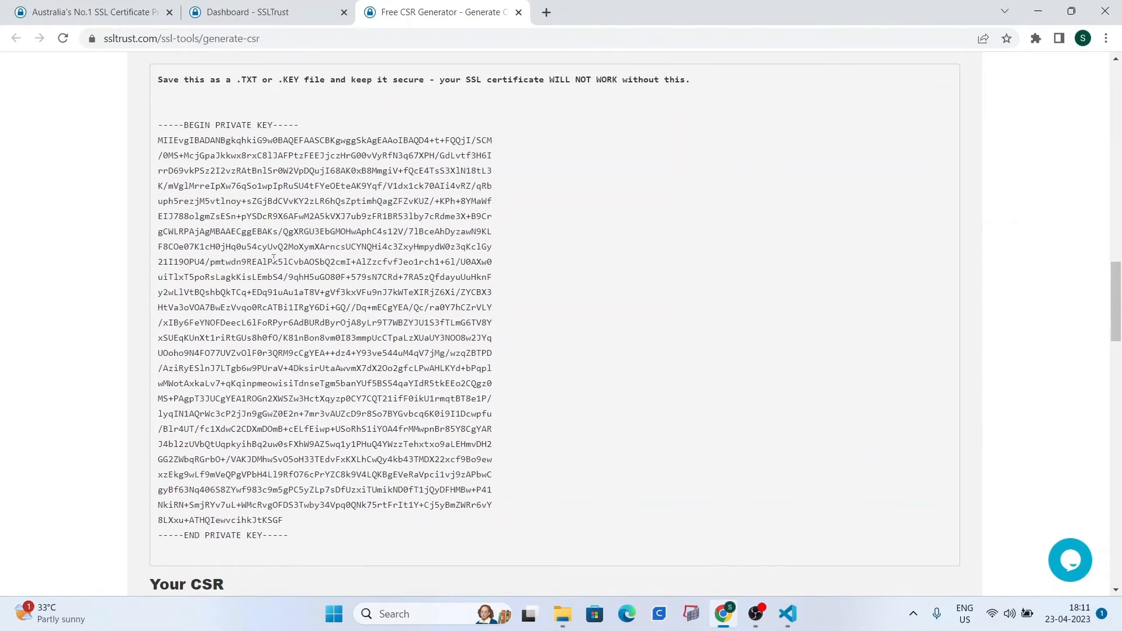
{"action": "scroll", "coordinate": [362, 380], "scroll_direction": "down", "scroll_amount": 5}
{"action": "scroll", "coordinate": [363, 380], "scroll_direction": "down", "scroll_amount": 2}
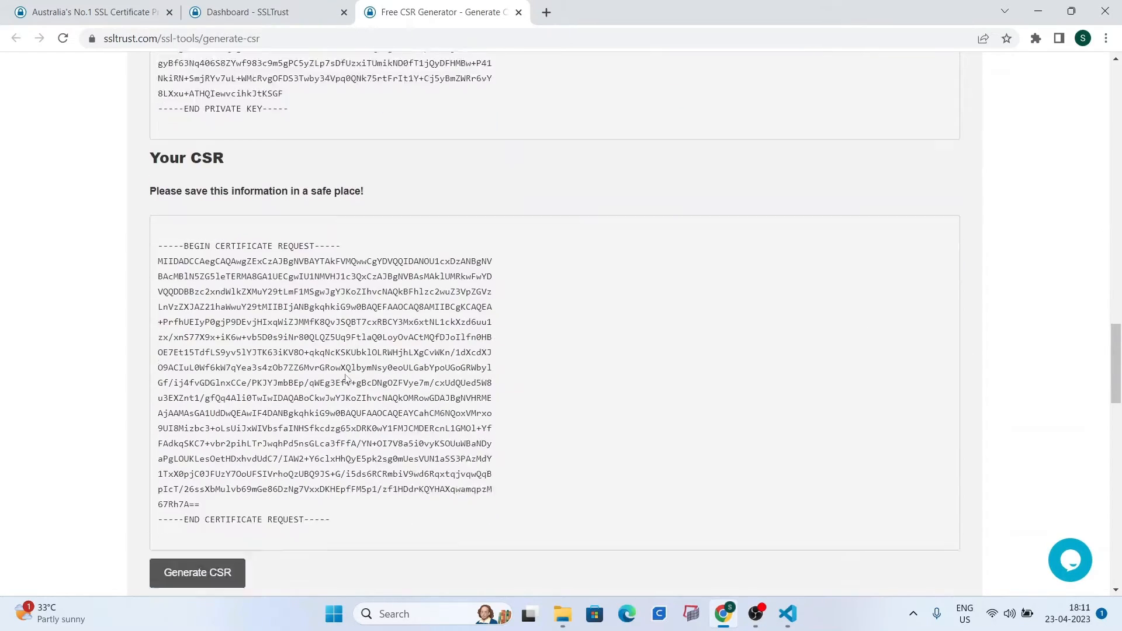
{"action": "scroll", "coordinate": [336, 405], "scroll_direction": "up", "scroll_amount": 5}
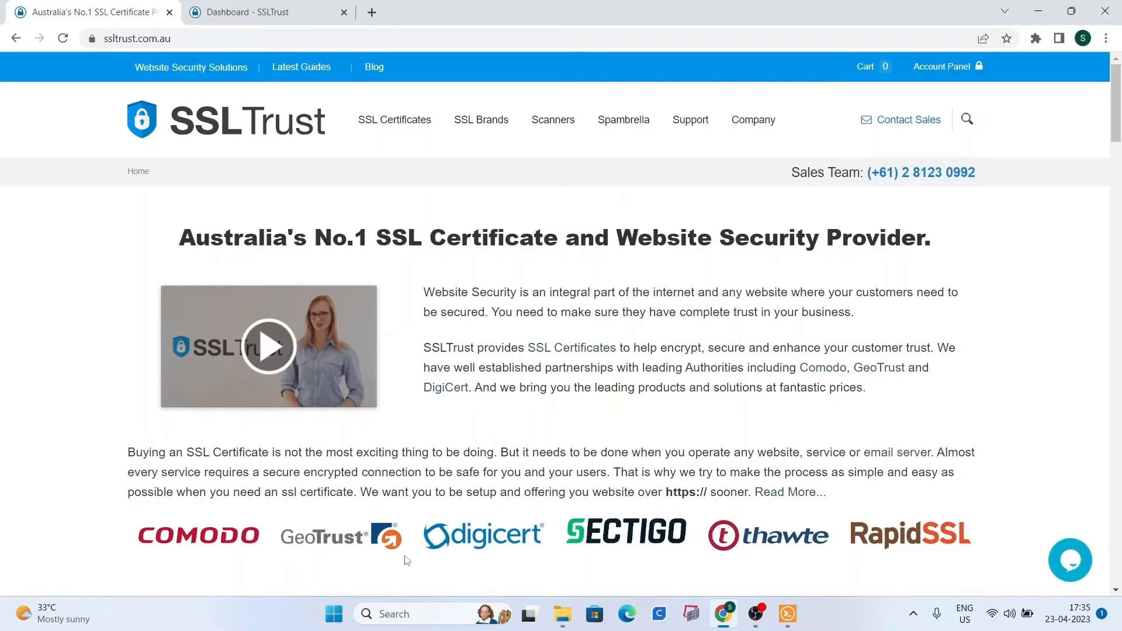
Scroll through the homepage certificate pricing cards, then bring up the SSL Certificates menu.
{"action": "scroll", "coordinate": [752, 343], "scroll_direction": "down", "scroll_amount": 2}
{"action": "scroll", "coordinate": [753, 343], "scroll_direction": "down", "scroll_amount": 5}
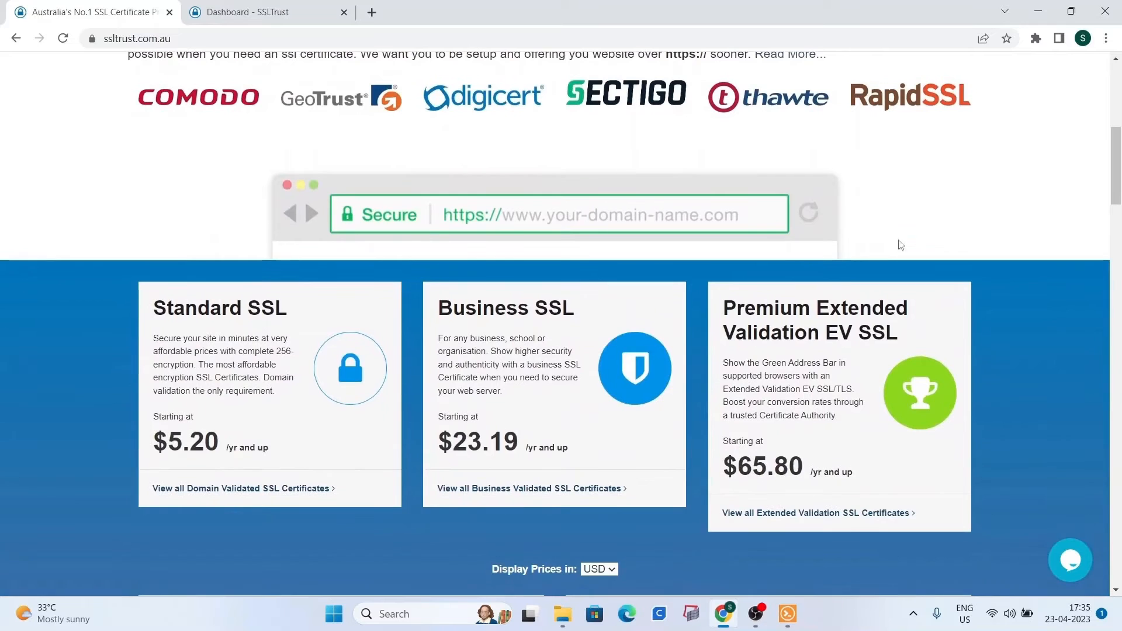
{"action": "left_click_drag", "start_coordinate": [1114, 173], "coordinate": [1116, 183]}
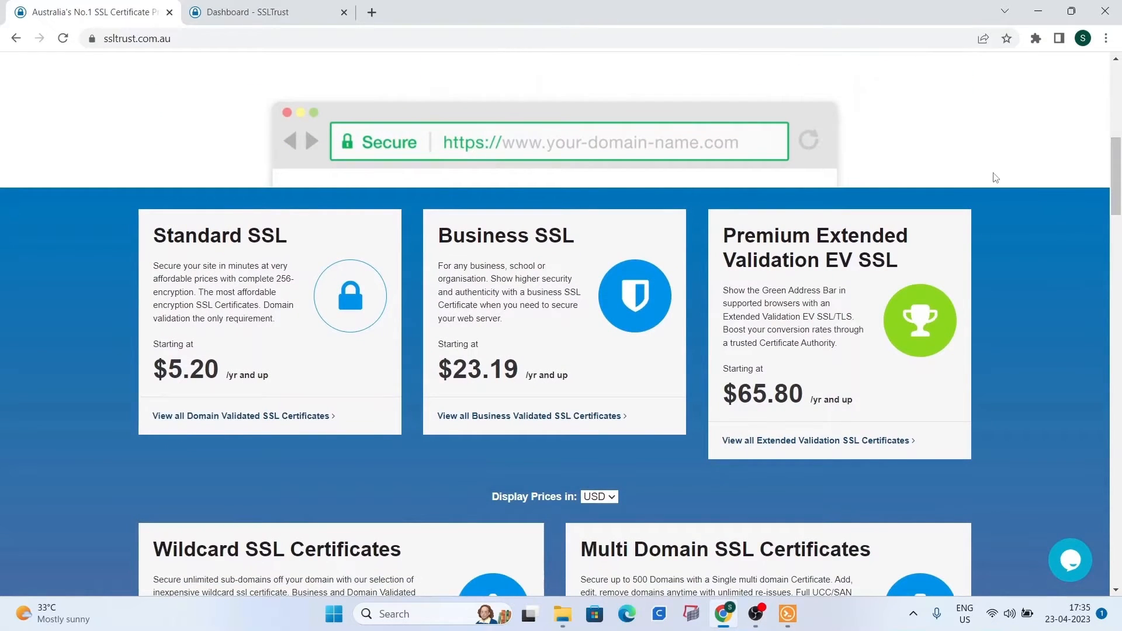
{"action": "scroll", "coordinate": [996, 179], "scroll_direction": "down", "scroll_amount": 1}
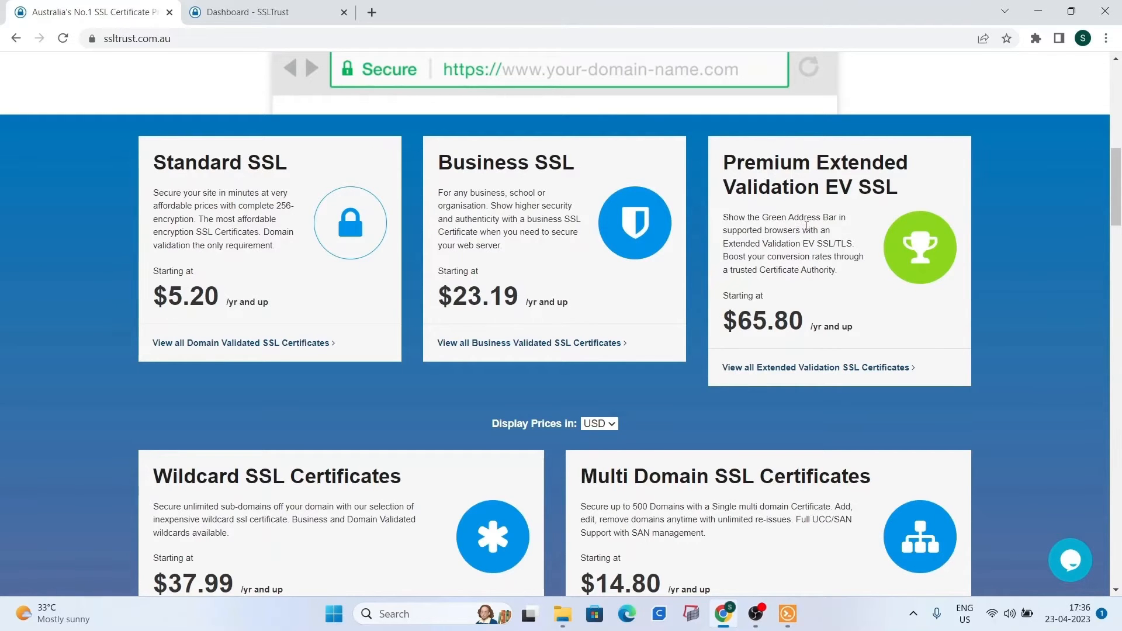
{"action": "scroll", "coordinate": [805, 226], "scroll_direction": "down", "scroll_amount": 4}
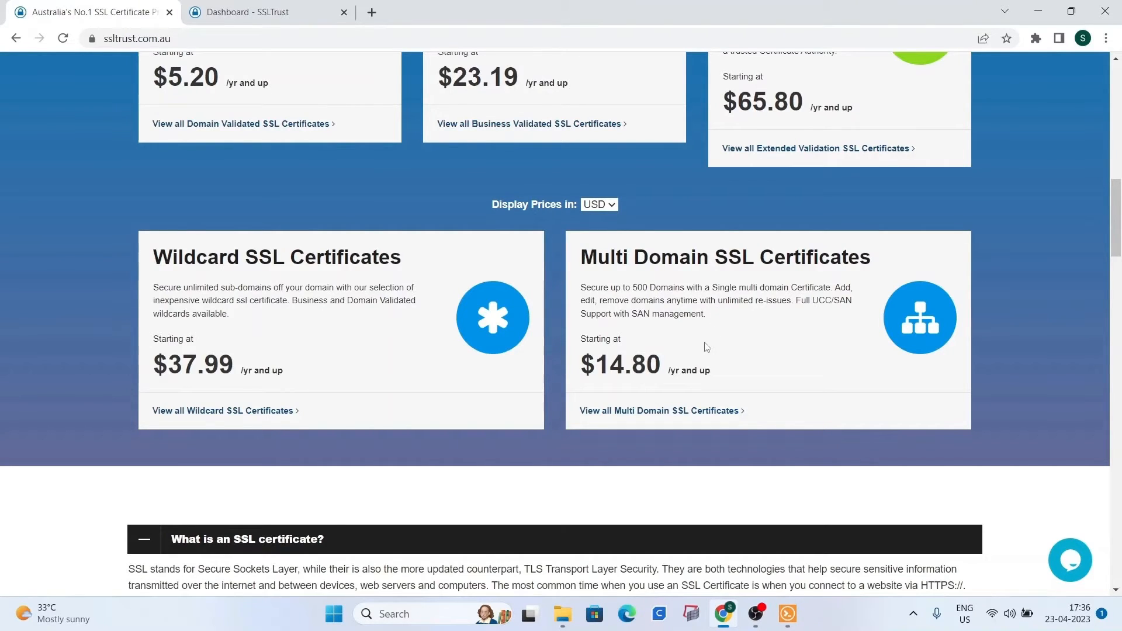
{"action": "scroll", "coordinate": [706, 347], "scroll_direction": "up", "scroll_amount": 15}
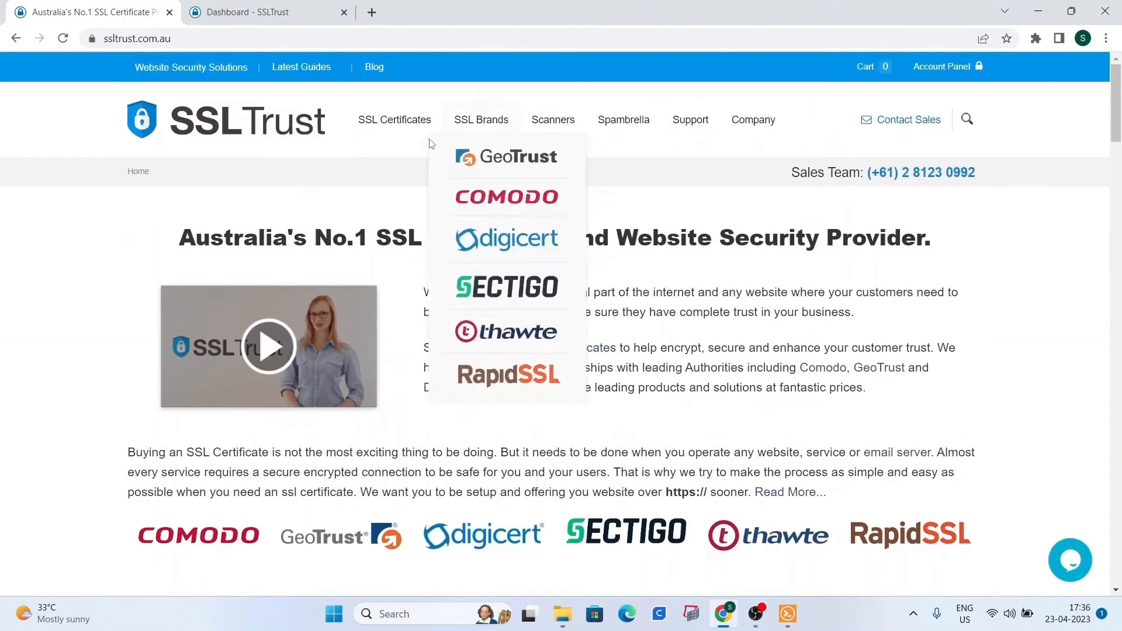
{"action": "mouse_move", "coordinate": [486, 145]}
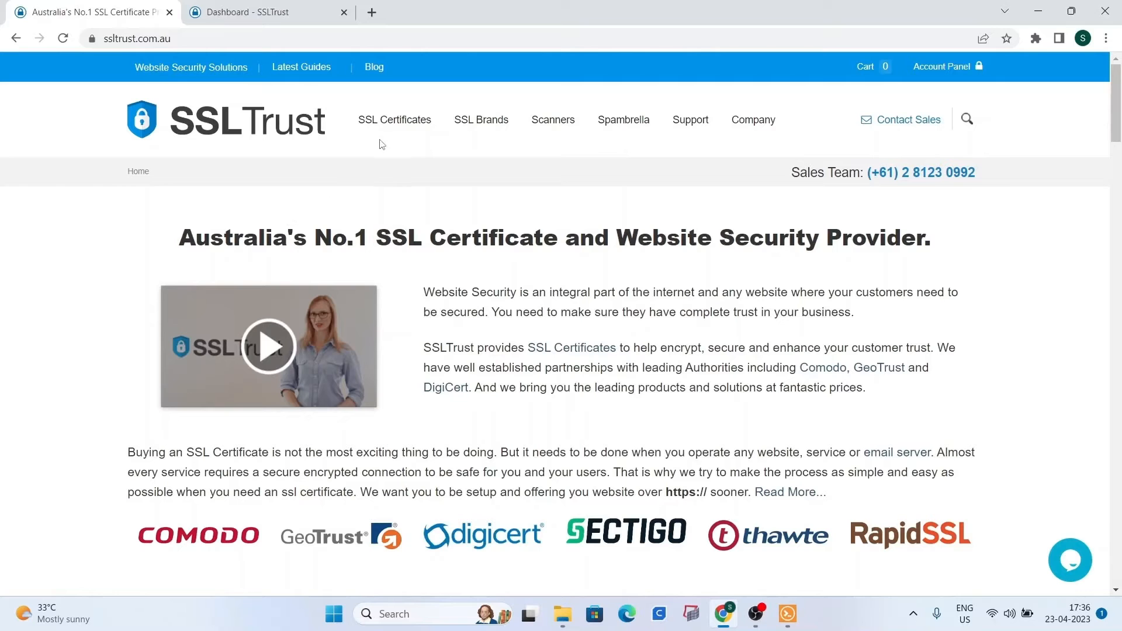
Pick Comodo PositiveSSL from Standard SSL Certificates and buy it for 1 Year.
{"action": "mouse_move", "coordinate": [393, 131]}
{"action": "left_click", "coordinate": [389, 162]}
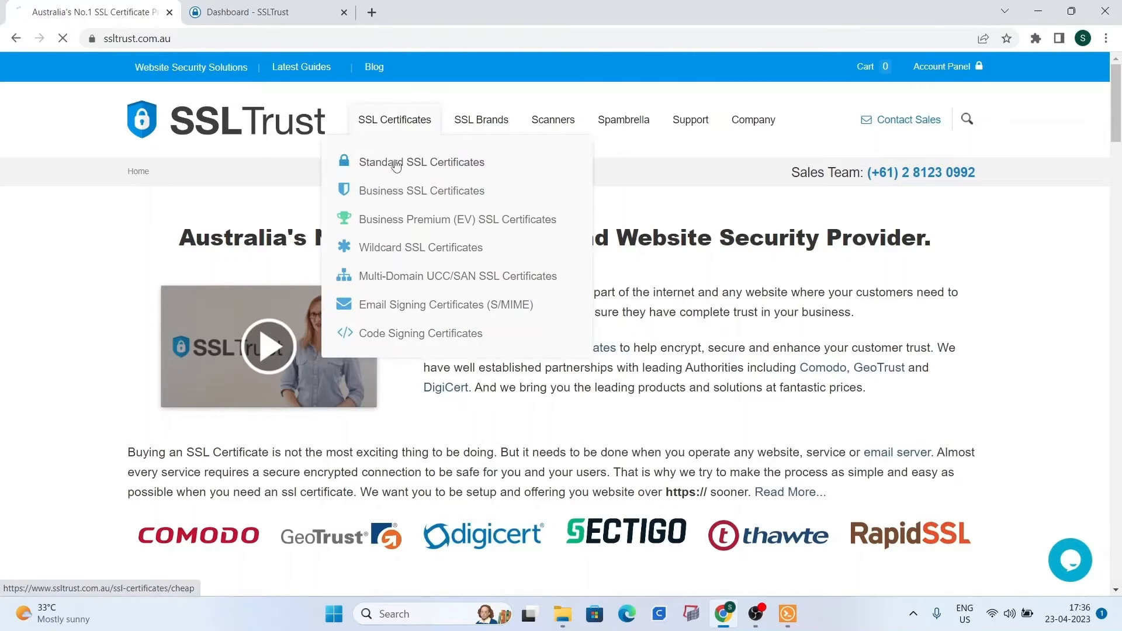
{"action": "scroll", "coordinate": [416, 222], "scroll_direction": "down", "scroll_amount": 5}
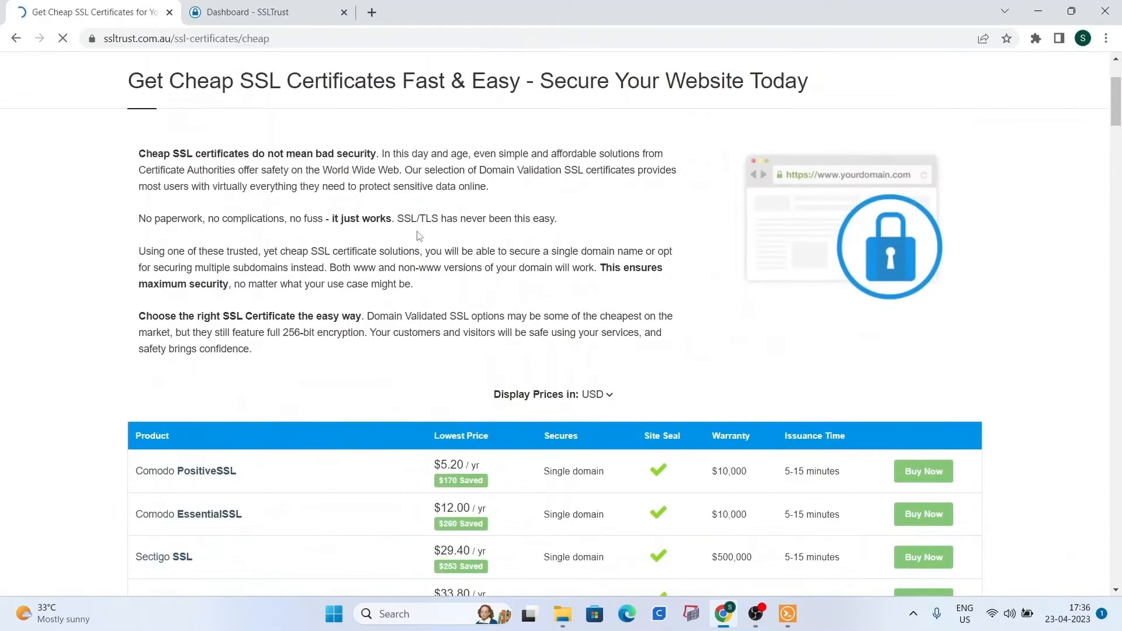
{"action": "left_click", "coordinate": [926, 330]}
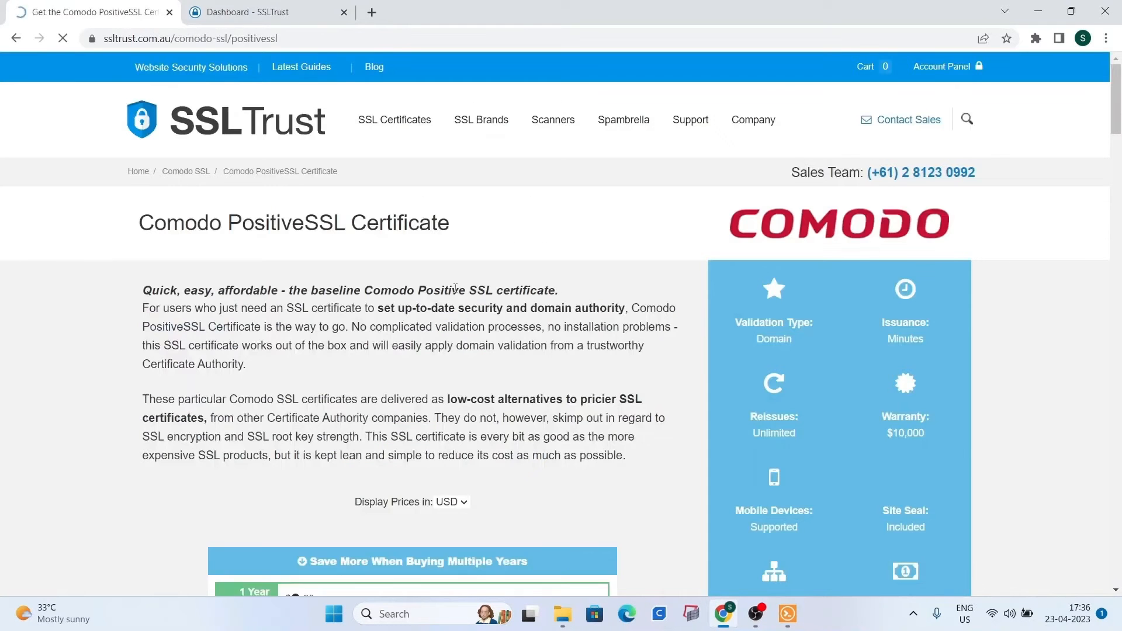
{"action": "scroll", "coordinate": [343, 273], "scroll_direction": "down", "scroll_amount": 5}
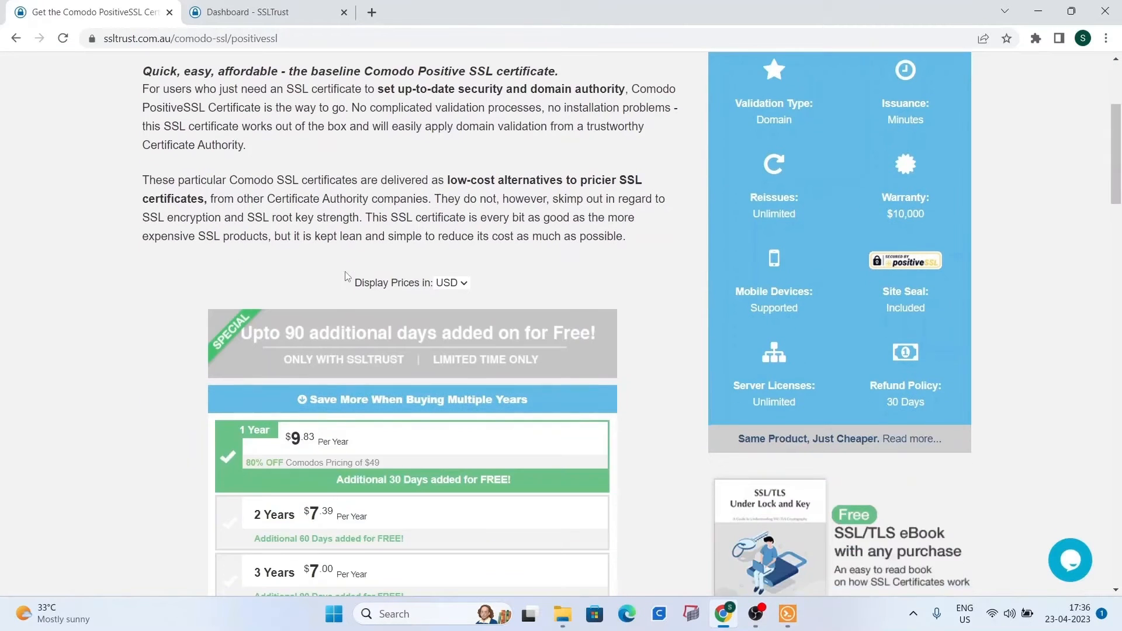
{"action": "scroll", "coordinate": [342, 276], "scroll_direction": "down", "scroll_amount": 2}
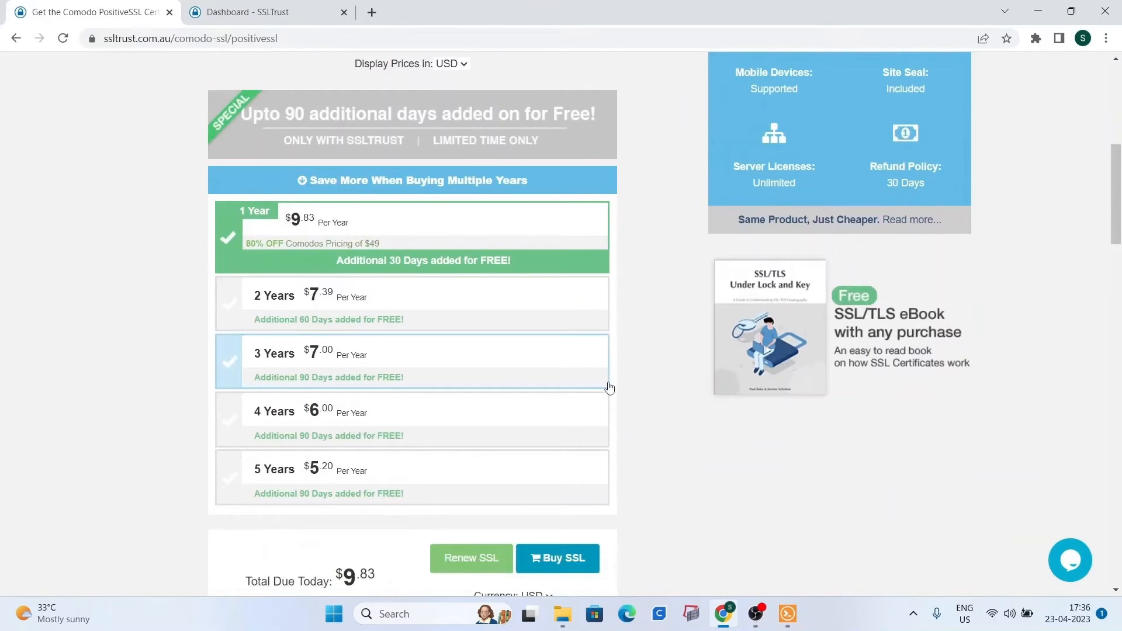
{"action": "scroll", "coordinate": [605, 382], "scroll_direction": "down", "scroll_amount": 4}
{"action": "left_click", "coordinate": [582, 349]}
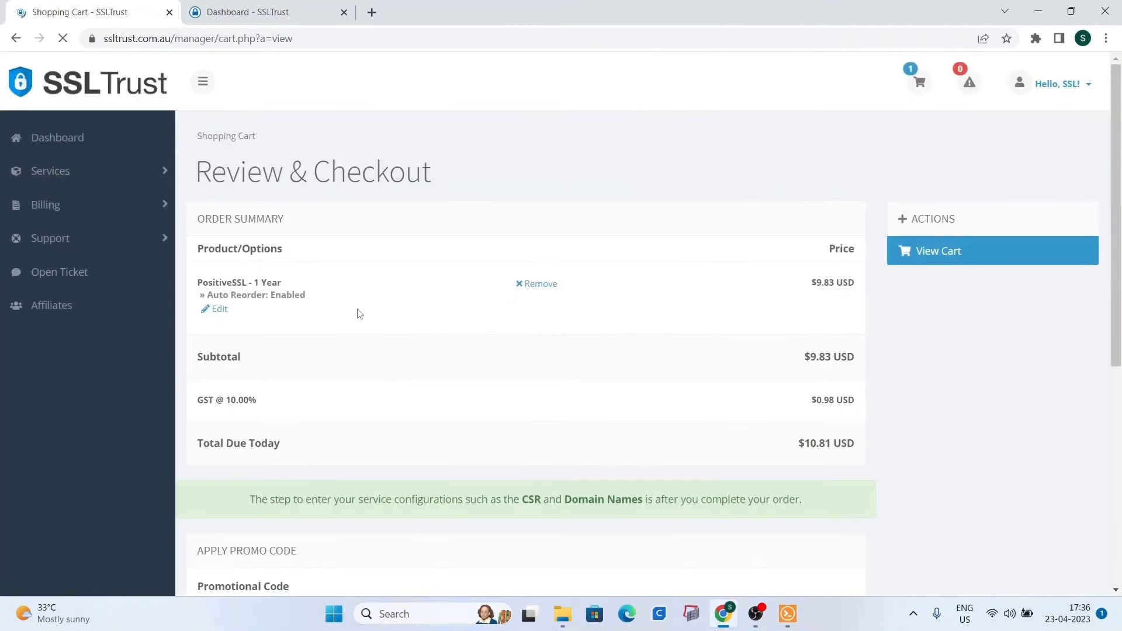
Proceed to checkout for PositiveSSL, review billing and PayPal details, then return to the dashboard.
{"action": "scroll", "coordinate": [421, 310], "scroll_direction": "down", "scroll_amount": 3}
{"action": "left_click", "coordinate": [576, 521]}
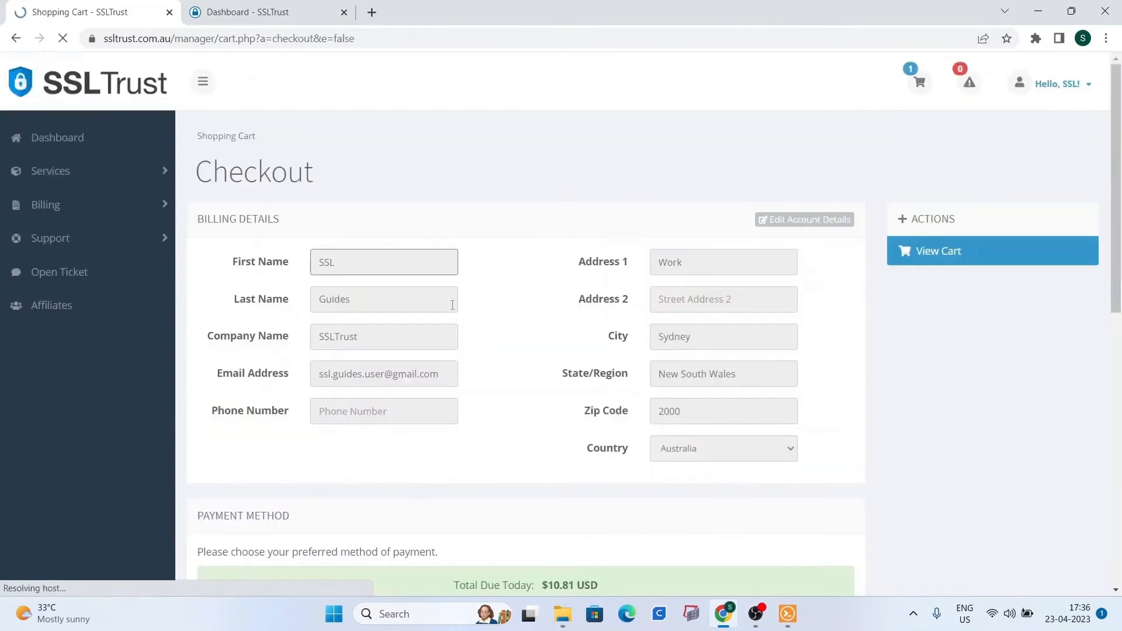
{"action": "scroll", "coordinate": [409, 292], "scroll_direction": "down", "scroll_amount": 2}
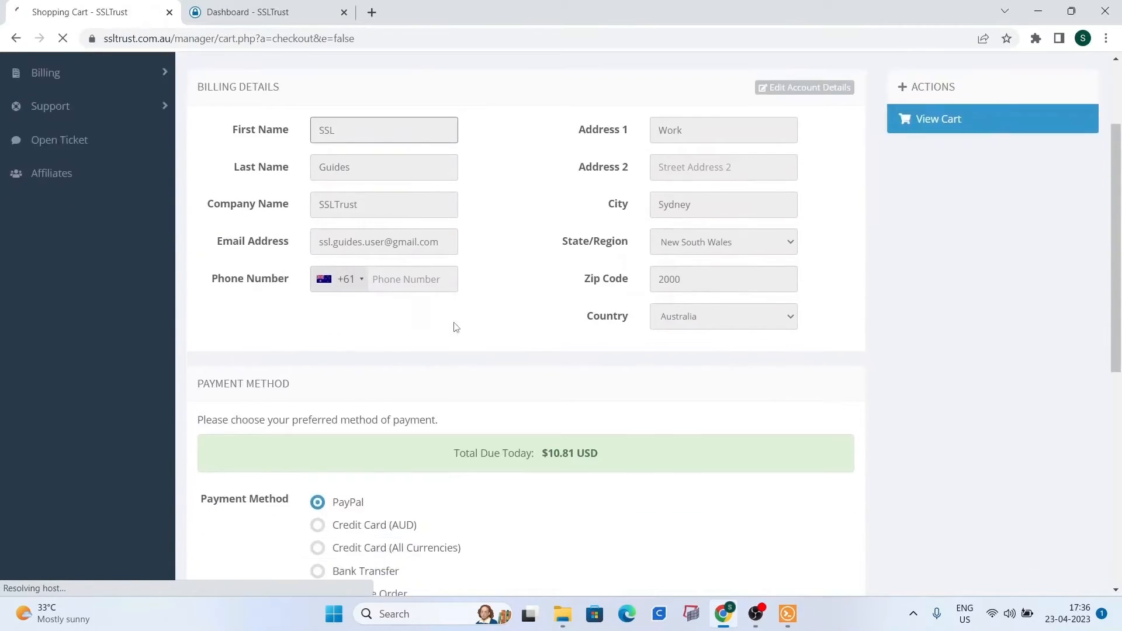
{"action": "scroll", "coordinate": [455, 326], "scroll_direction": "down", "scroll_amount": 3}
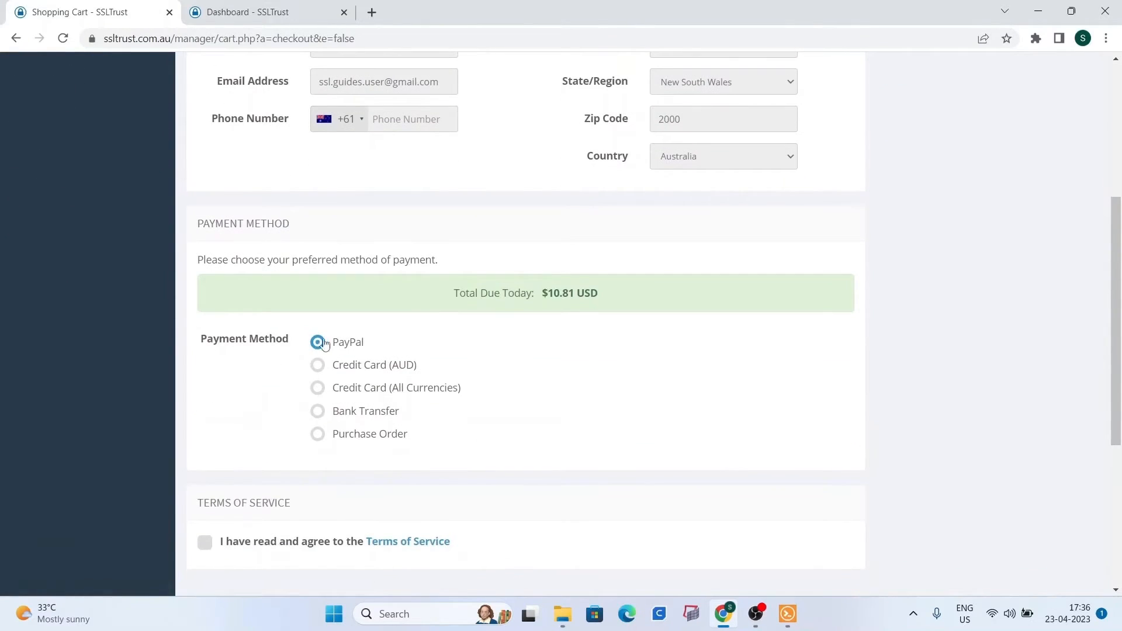
{"action": "scroll", "coordinate": [271, 389], "scroll_direction": "down", "scroll_amount": 3}
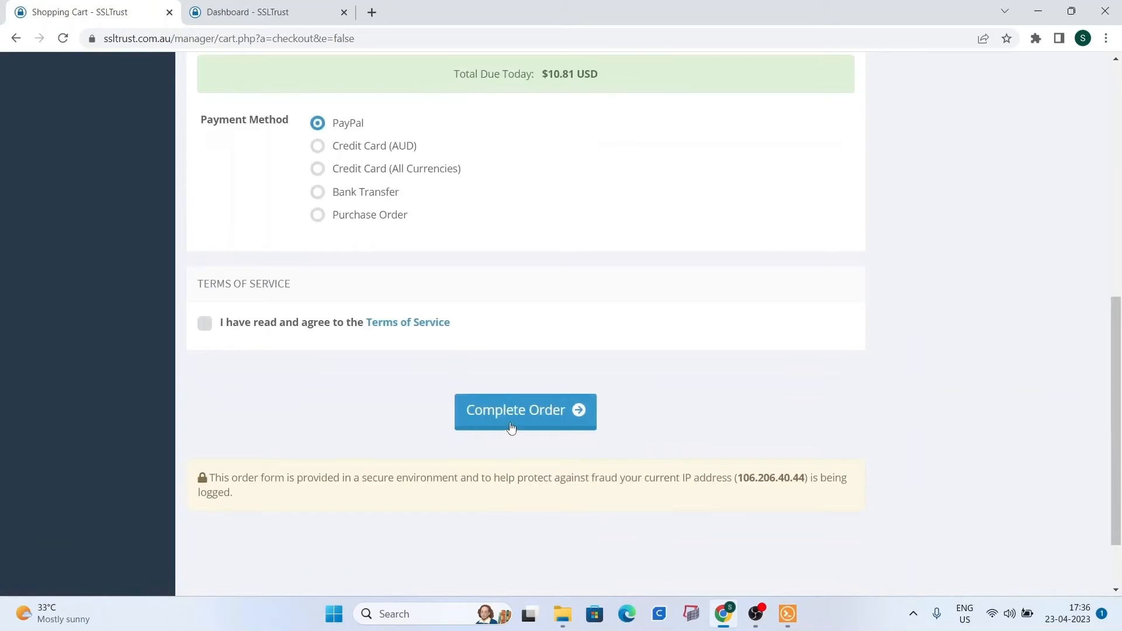
{"action": "scroll", "coordinate": [377, 315], "scroll_direction": "up", "scroll_amount": 8}
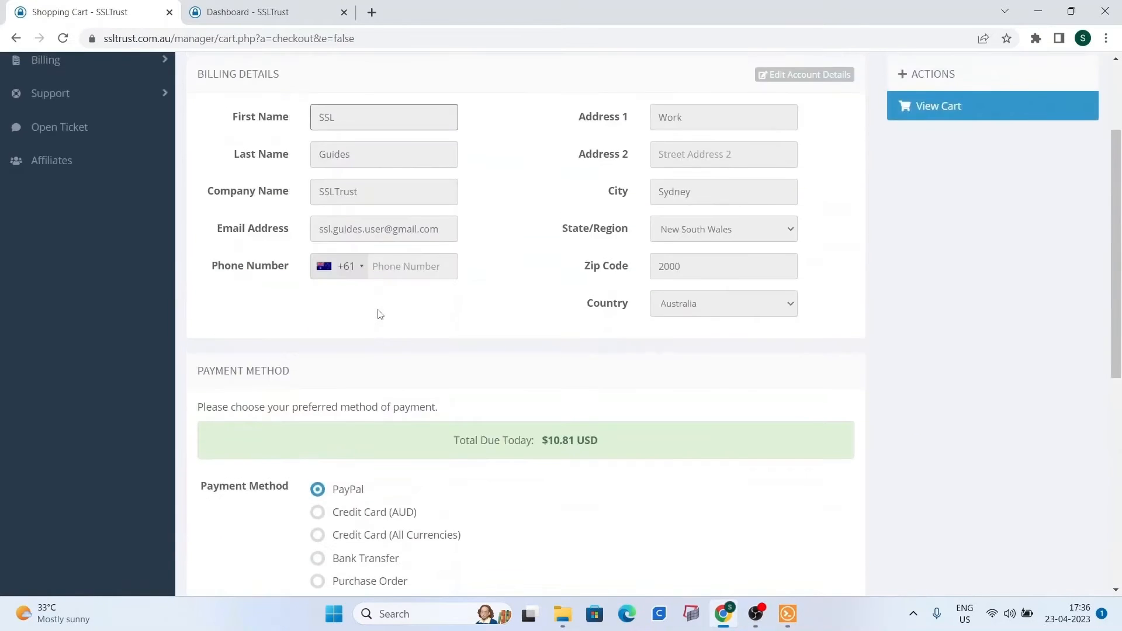
{"action": "left_click", "coordinate": [170, 13]}
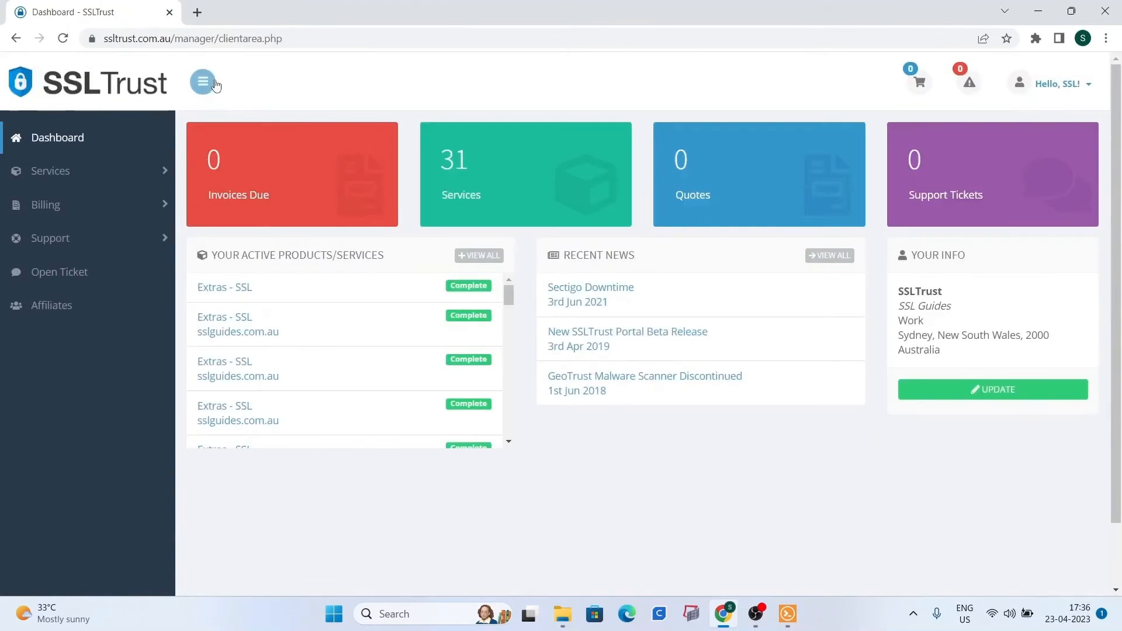
{"action": "left_click", "coordinate": [92, 142]}
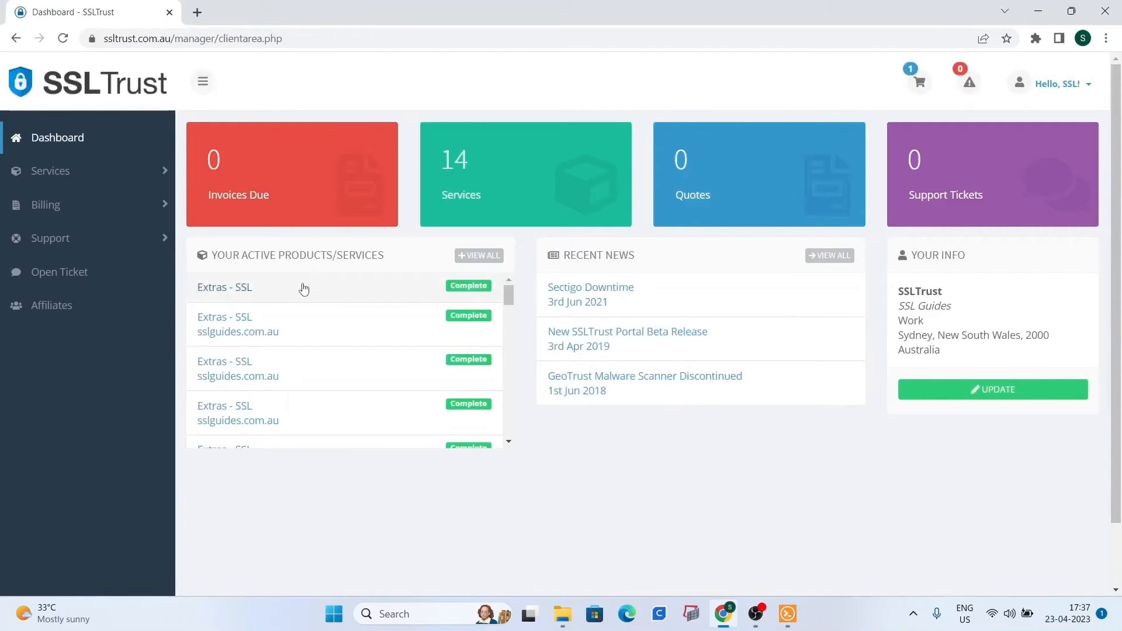
Open the first pending 'Extras - SSL' service and start its certificate configuration.
{"action": "left_click", "coordinate": [343, 296]}
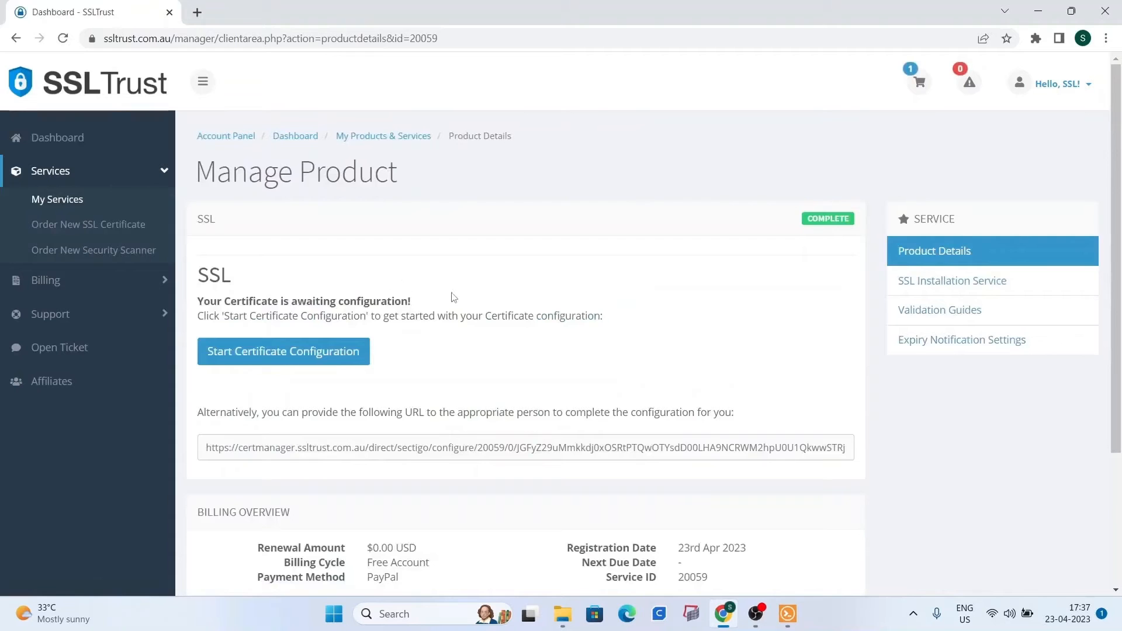
{"action": "left_click", "coordinate": [331, 360]}
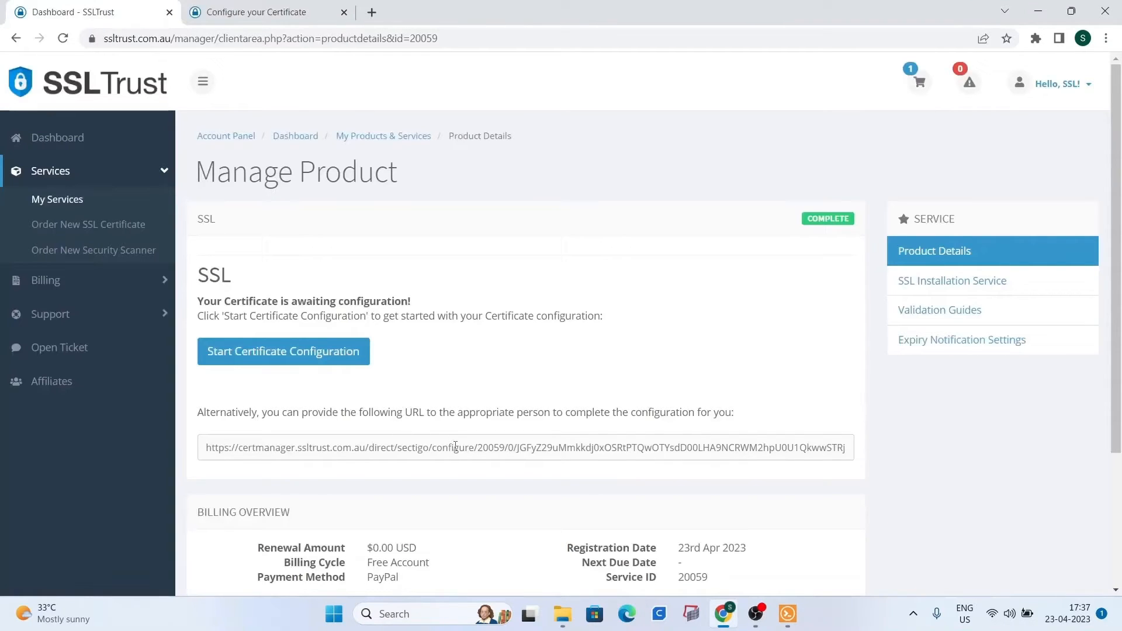
Paste the server's CSR from Solar-PuTTY into the request box and verify it for sslguides.com.au.
{"action": "left_click", "coordinate": [251, 5]}
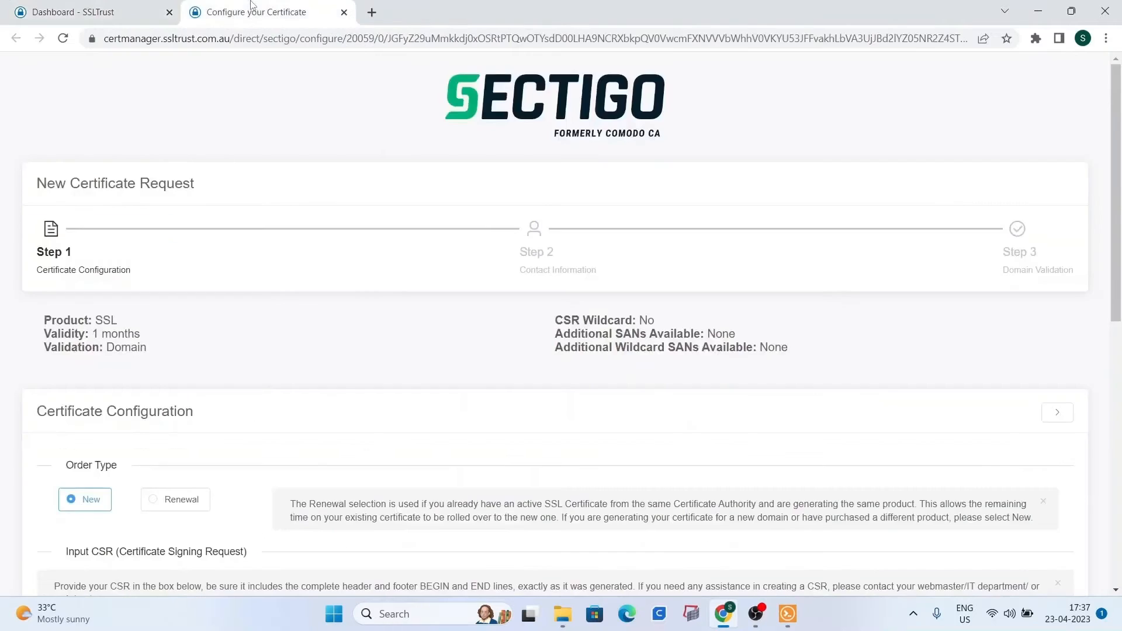
{"action": "scroll", "coordinate": [362, 289], "scroll_direction": "down", "scroll_amount": 5}
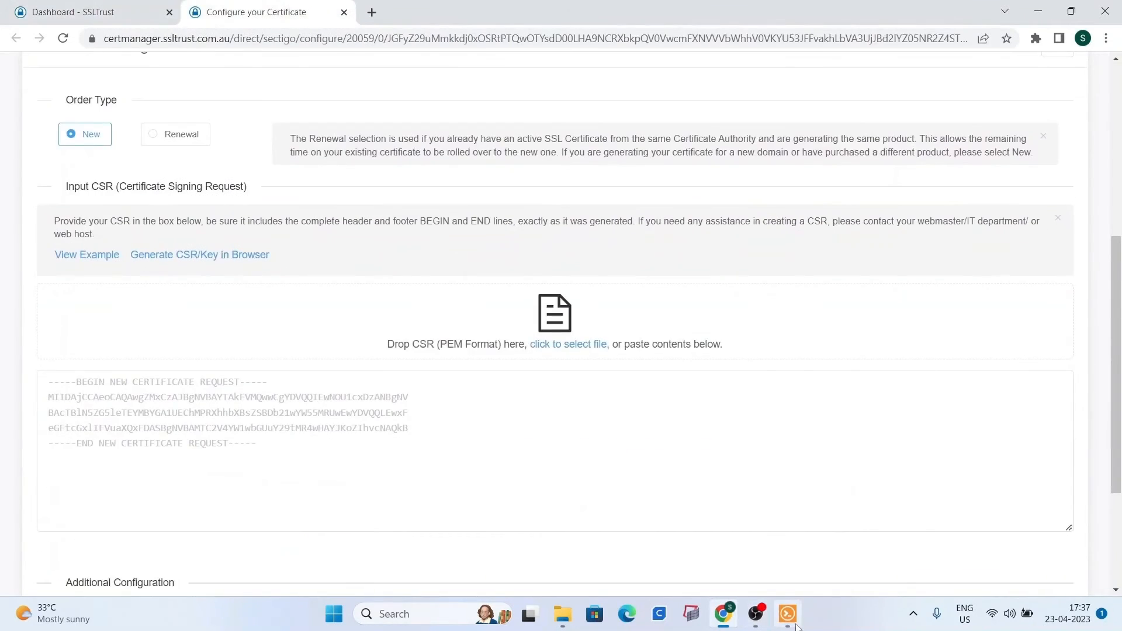
{"action": "left_click", "coordinate": [787, 615]}
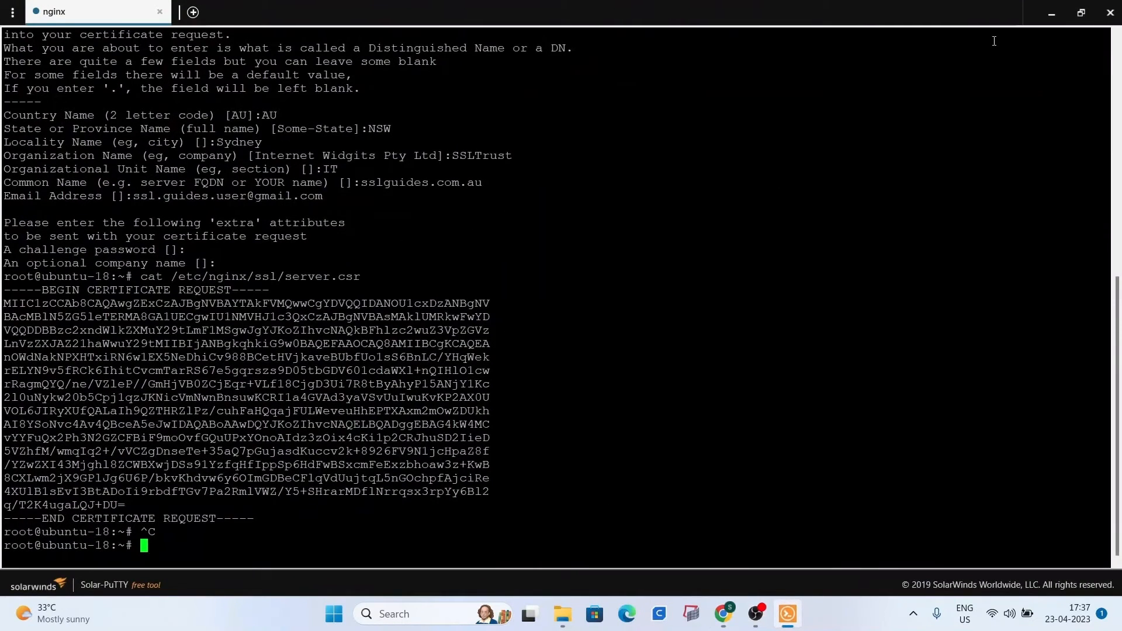
{"action": "left_click", "coordinate": [1051, 13]}
{"action": "scroll", "coordinate": [549, 348], "scroll_direction": "down", "scroll_amount": 1}
{"action": "right_click", "coordinate": [308, 338]}
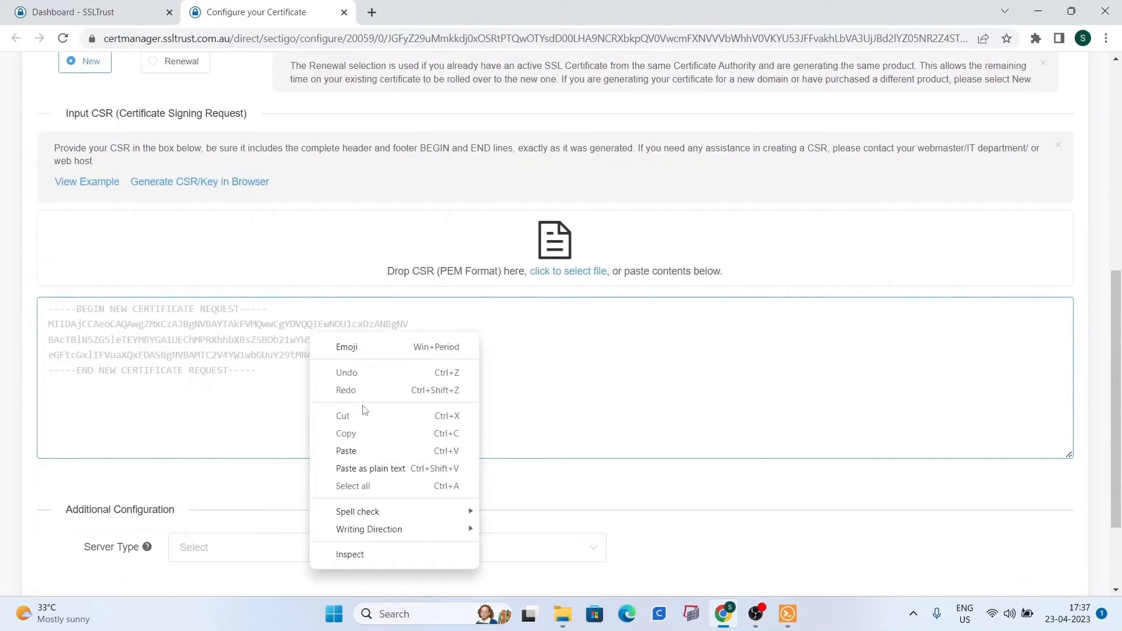
{"action": "left_click", "coordinate": [363, 449]}
{"action": "scroll", "coordinate": [348, 377], "scroll_direction": "down", "scroll_amount": 4}
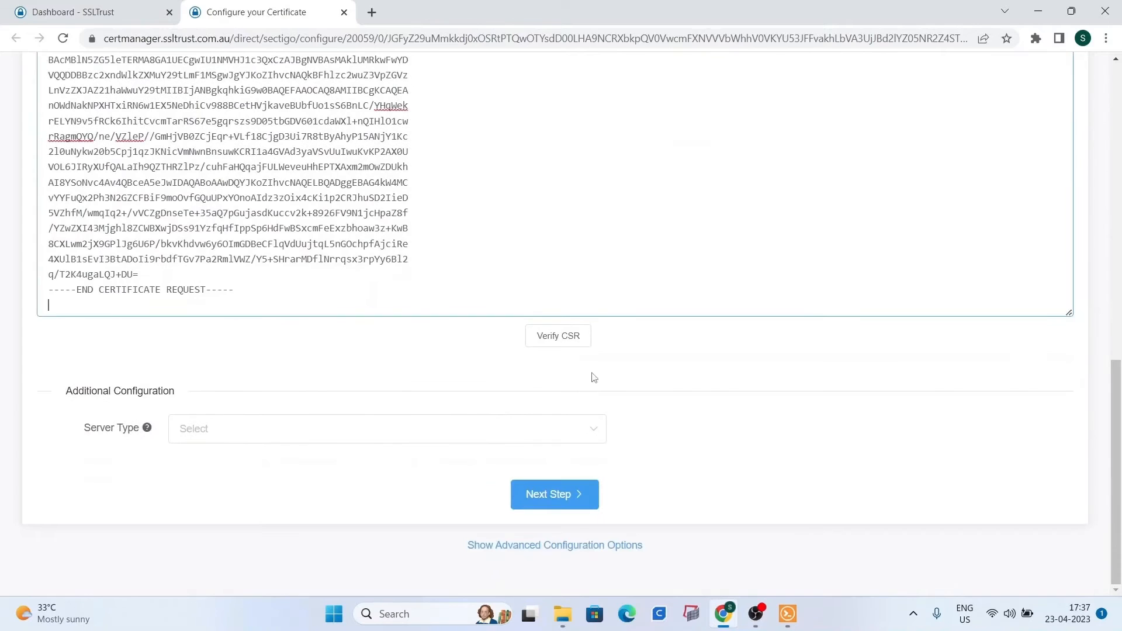
{"action": "left_click", "coordinate": [573, 339]}
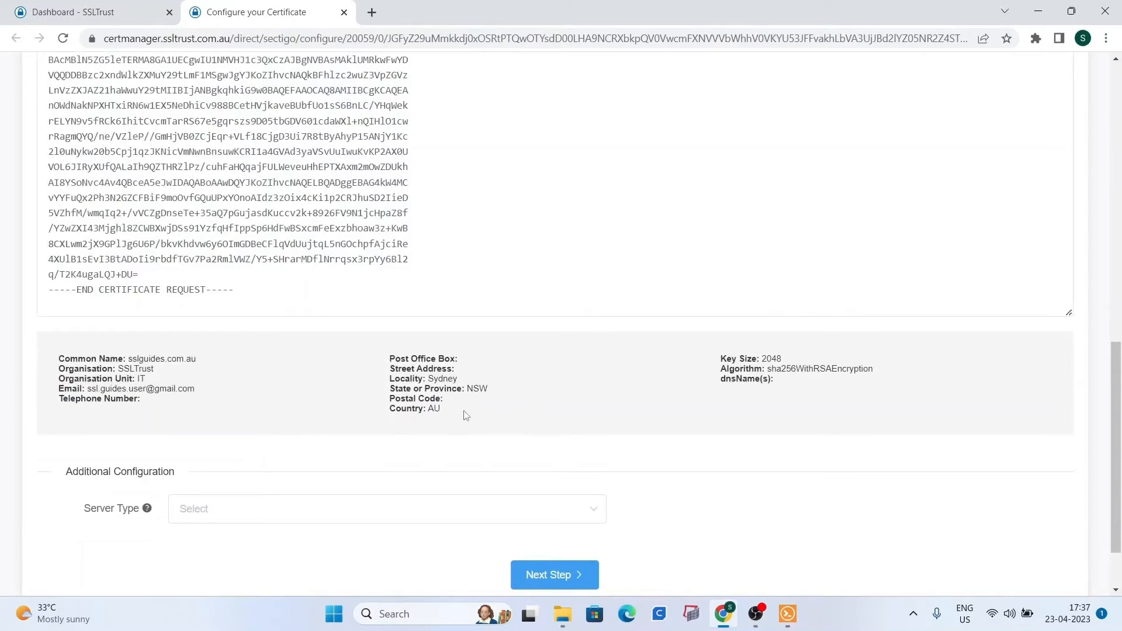
Set Server Type to nginx and continue to the contact step.
{"action": "scroll", "coordinate": [365, 403], "scroll_direction": "down", "scroll_amount": 1}
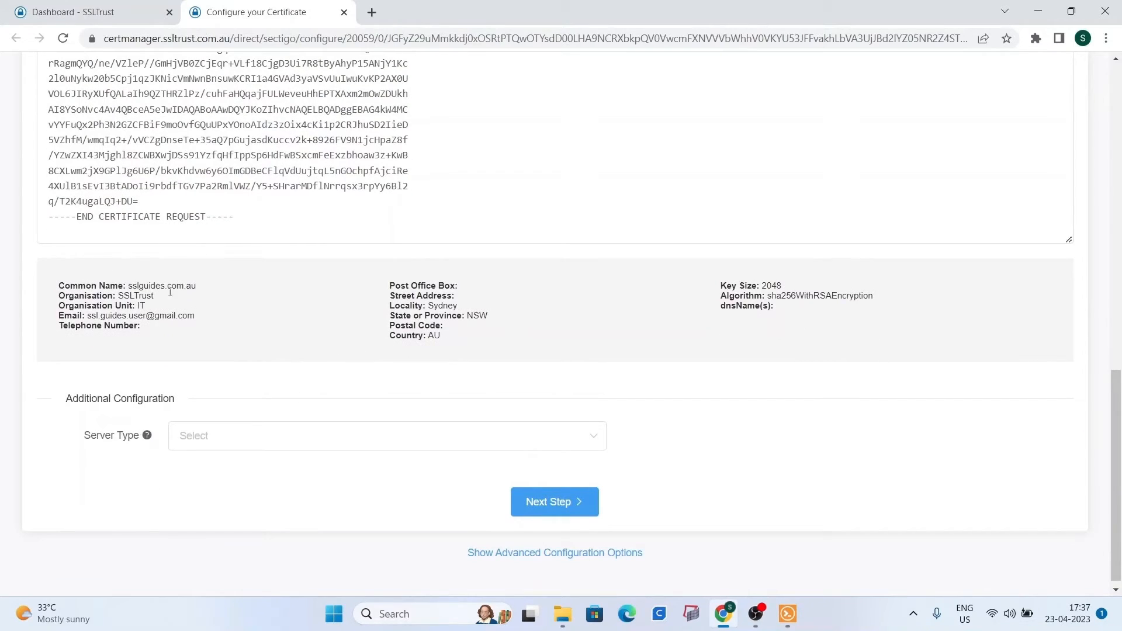
{"action": "left_click", "coordinate": [308, 443]}
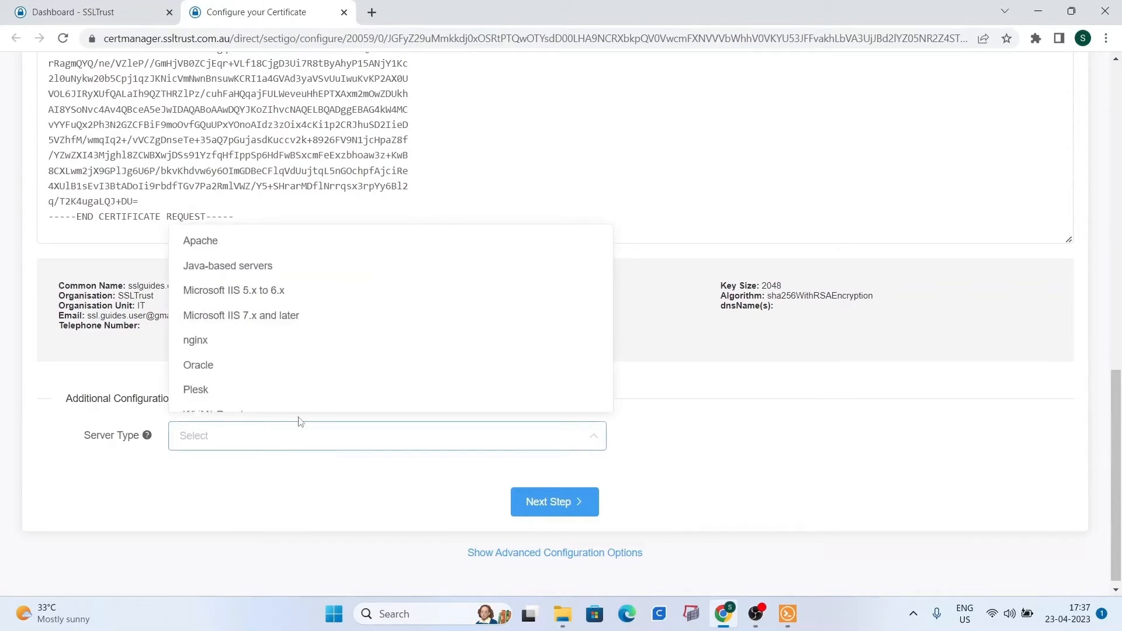
{"action": "left_click", "coordinate": [284, 343]}
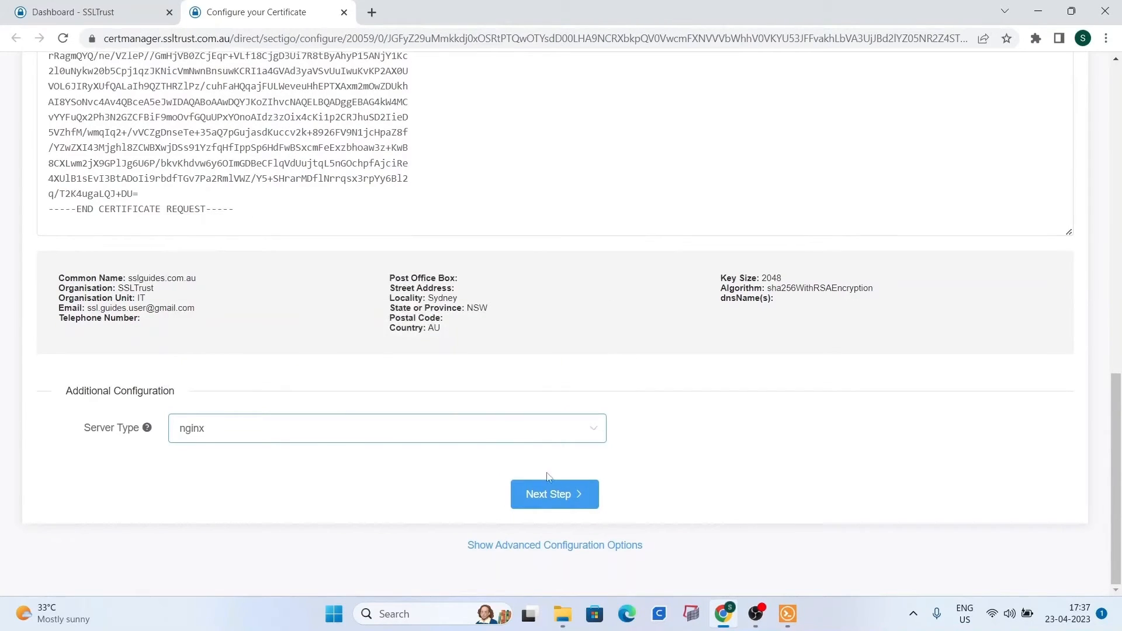
{"action": "left_click", "coordinate": [553, 494]}
Fill in the admin contact's title, first and last name, and e-mail address.
{"action": "left_click", "coordinate": [229, 302]}
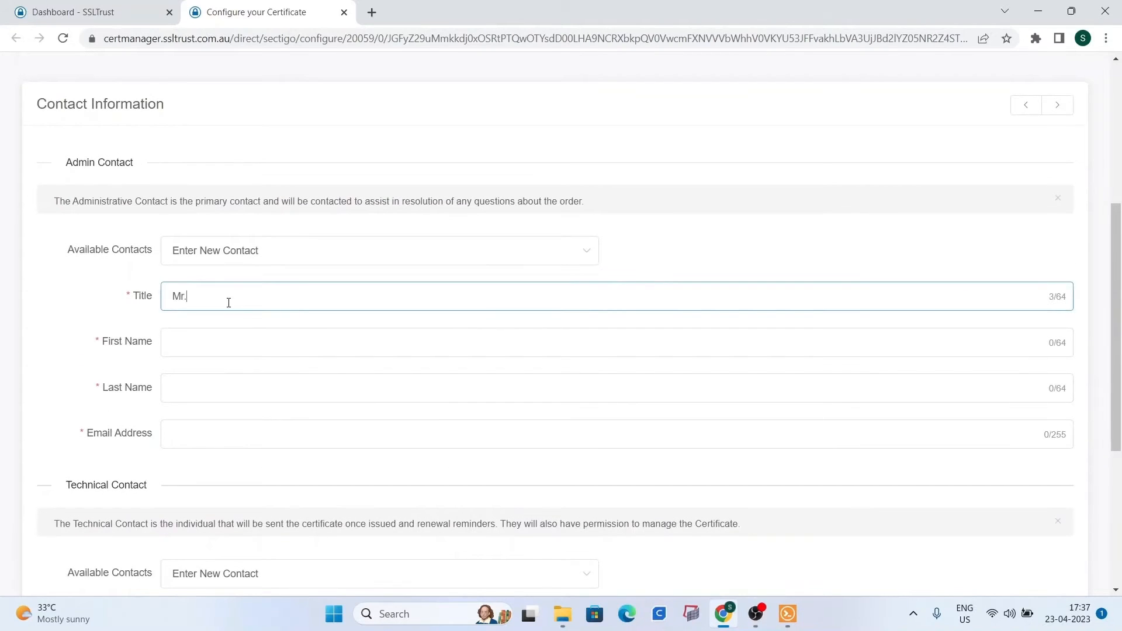
{"action": "left_click", "coordinate": [224, 338]}
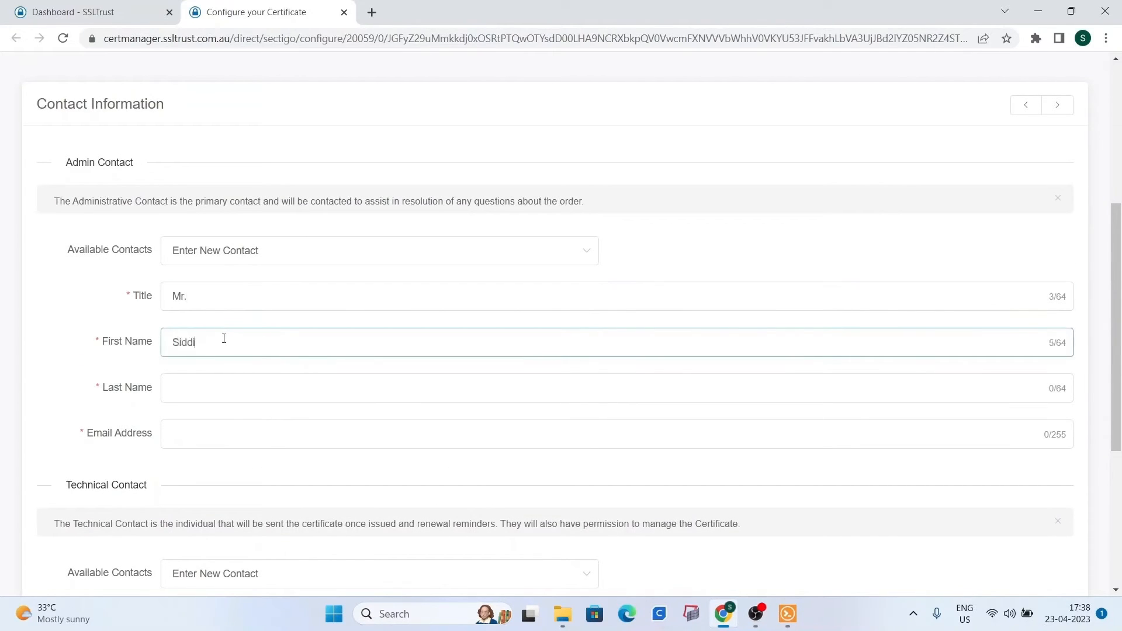
{"action": "left_click", "coordinate": [253, 386]}
{"action": "type", "text": "Ammar"}
{"action": "left_click", "coordinate": [215, 428]}
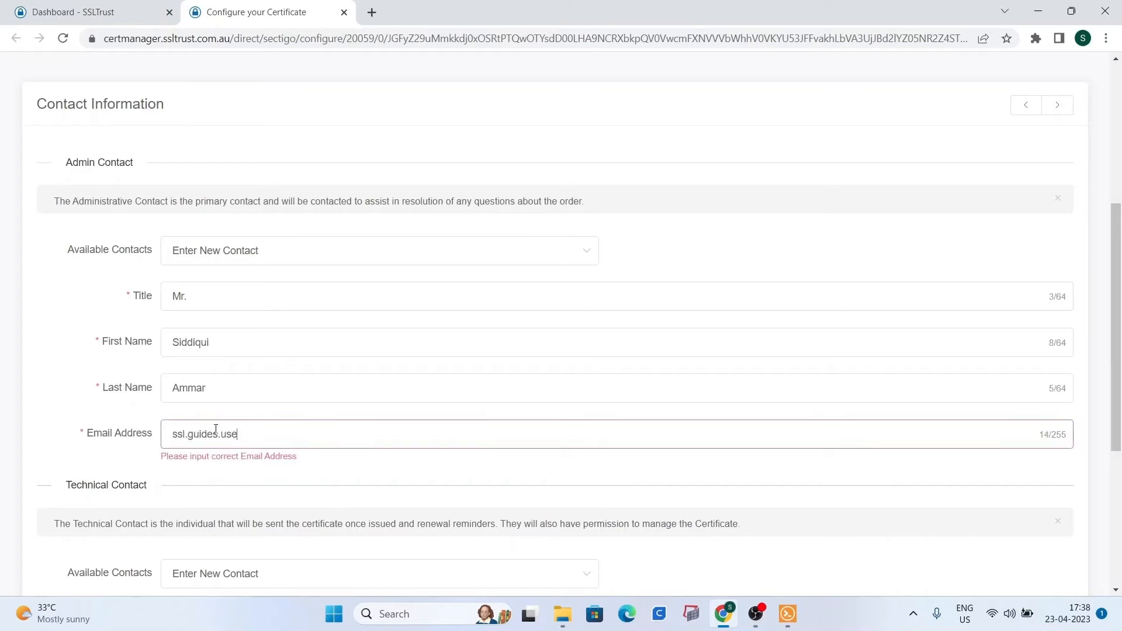
Set the Technical Contact to Use Admin Contact.
{"action": "scroll", "coordinate": [228, 427], "scroll_direction": "down", "scroll_amount": 2}
{"action": "left_click", "coordinate": [243, 428]}
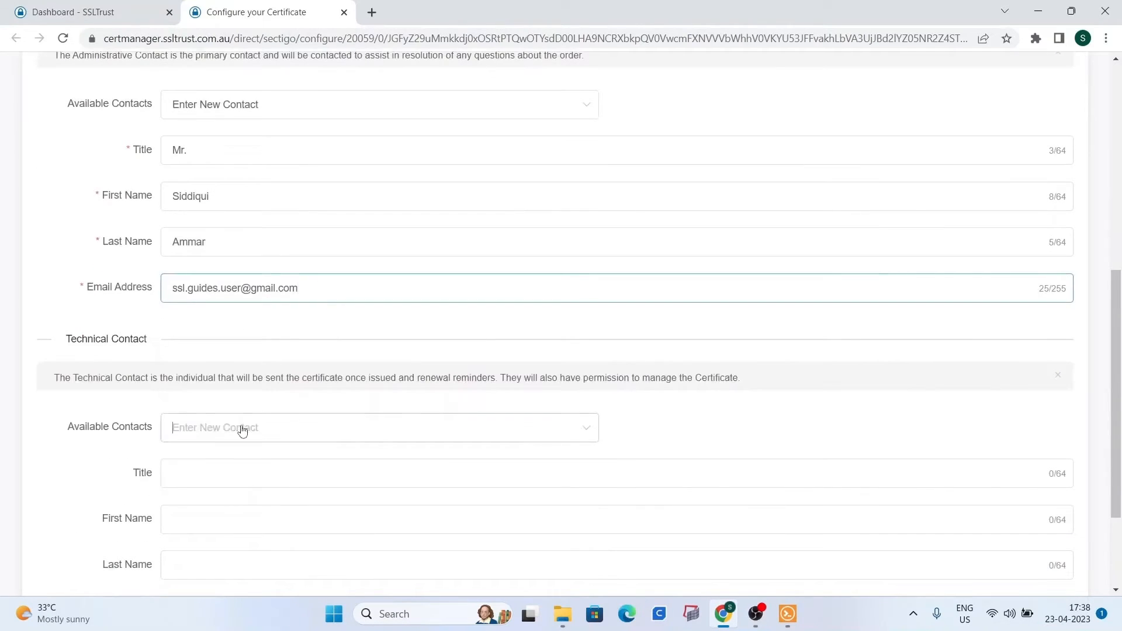
{"action": "left_click", "coordinate": [238, 490]}
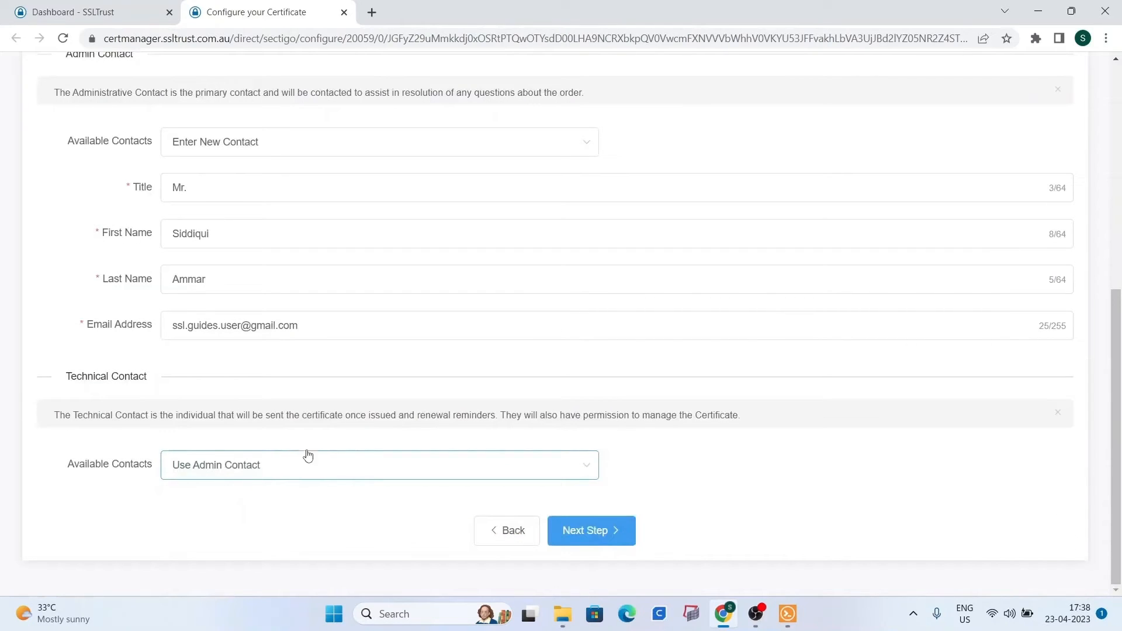
{"action": "left_click", "coordinate": [268, 467]}
{"action": "left_click", "coordinate": [136, 511]}
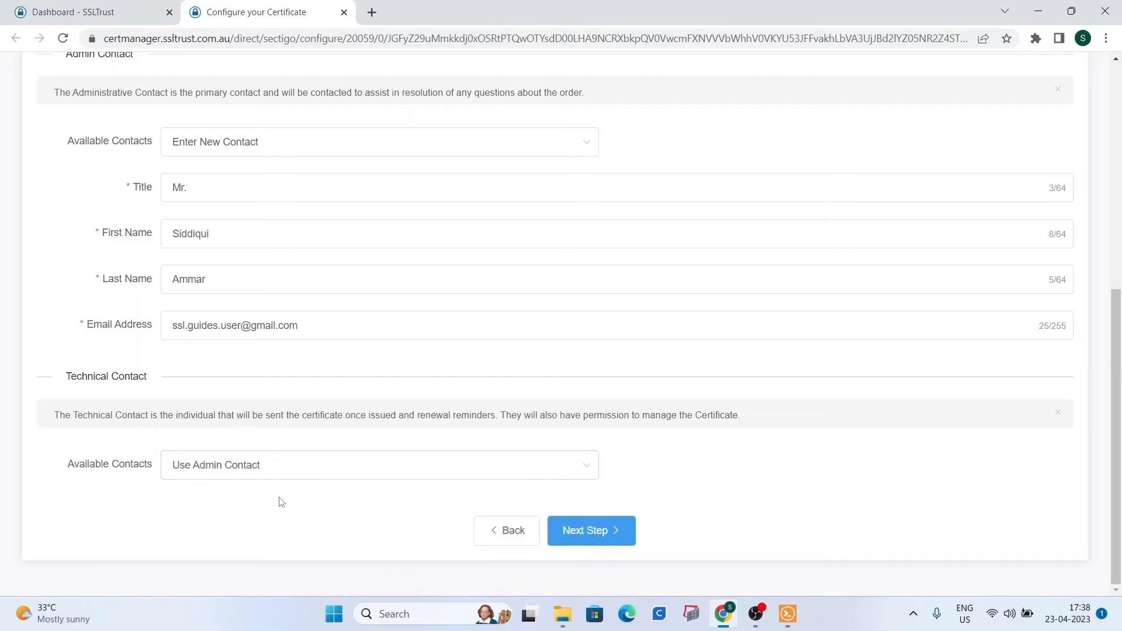
{"action": "scroll", "coordinate": [561, 572], "scroll_direction": "up", "scroll_amount": 1}
{"action": "scroll", "coordinate": [597, 533], "scroll_direction": "down", "scroll_amount": 1}
Continue to Step 3 Domain Validation and review the Domain Control Validation section.
{"action": "left_click", "coordinate": [597, 533]}
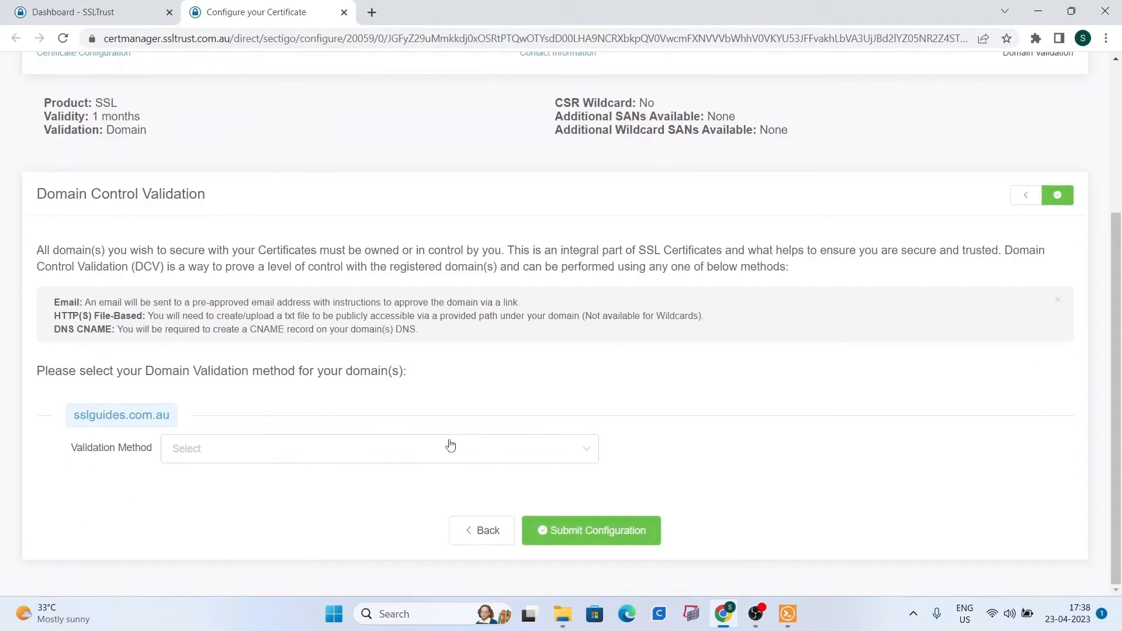
{"action": "scroll", "coordinate": [554, 367], "scroll_direction": "up", "scroll_amount": 3}
{"action": "scroll", "coordinate": [870, 309], "scroll_direction": "down", "scroll_amount": 1}
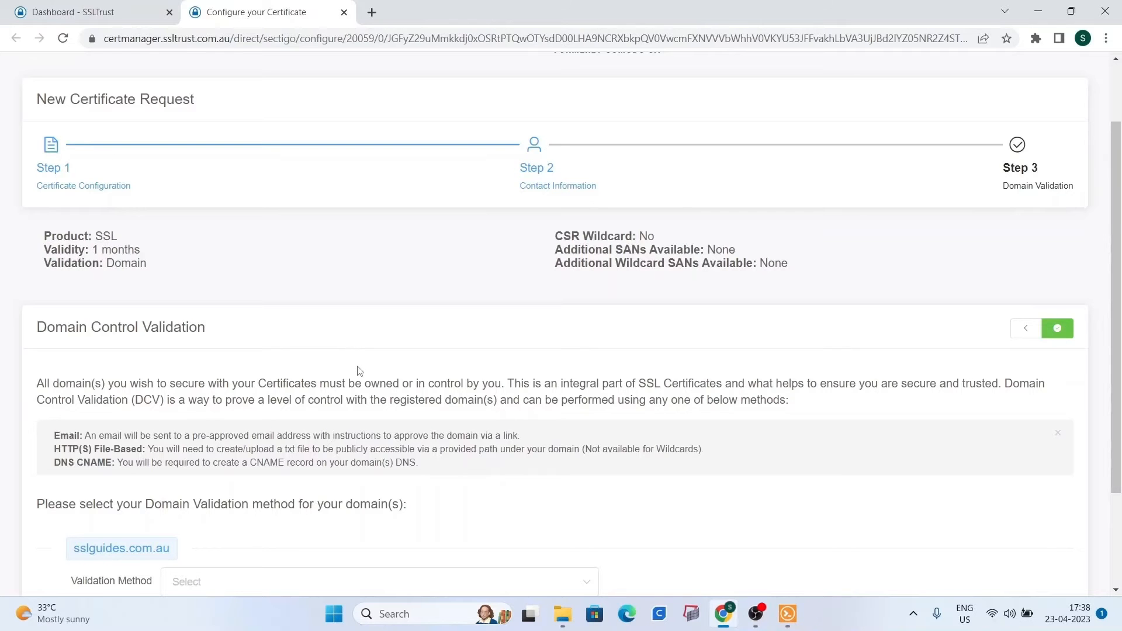
{"action": "scroll", "coordinate": [488, 198], "scroll_direction": "up", "scroll_amount": 2}
{"action": "scroll", "coordinate": [396, 218], "scroll_direction": "down", "scroll_amount": 3}
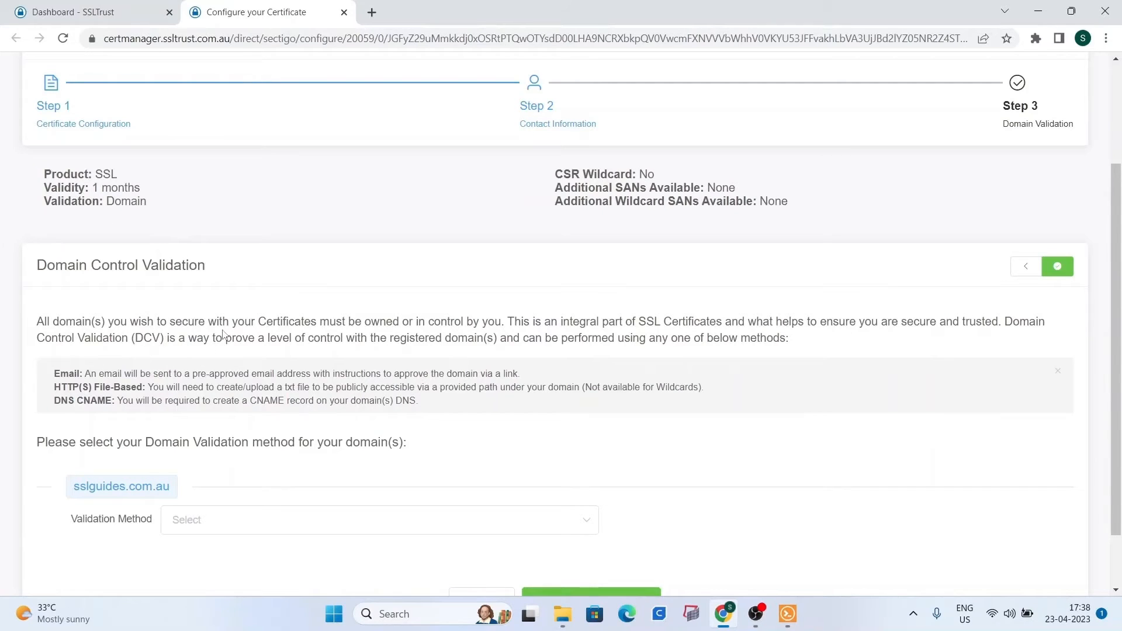
{"action": "scroll", "coordinate": [235, 327], "scroll_direction": "down", "scroll_amount": 1}
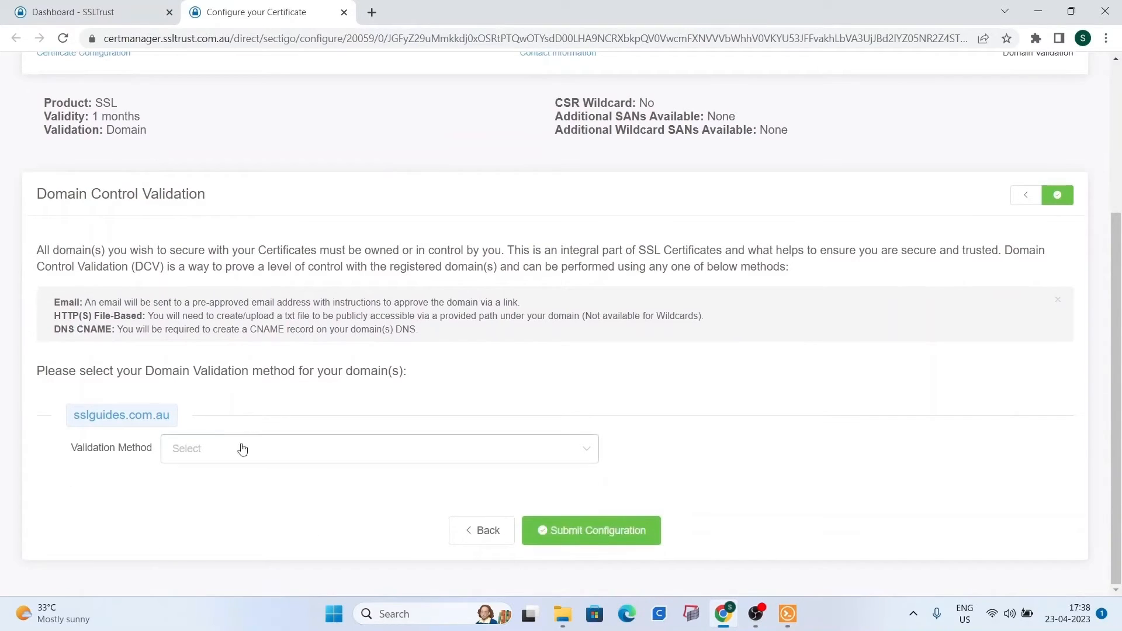
Set the validation method to Email, keeping the admin address as the approval e-mail.
{"action": "left_click", "coordinate": [239, 450]}
{"action": "left_click", "coordinate": [219, 489]}
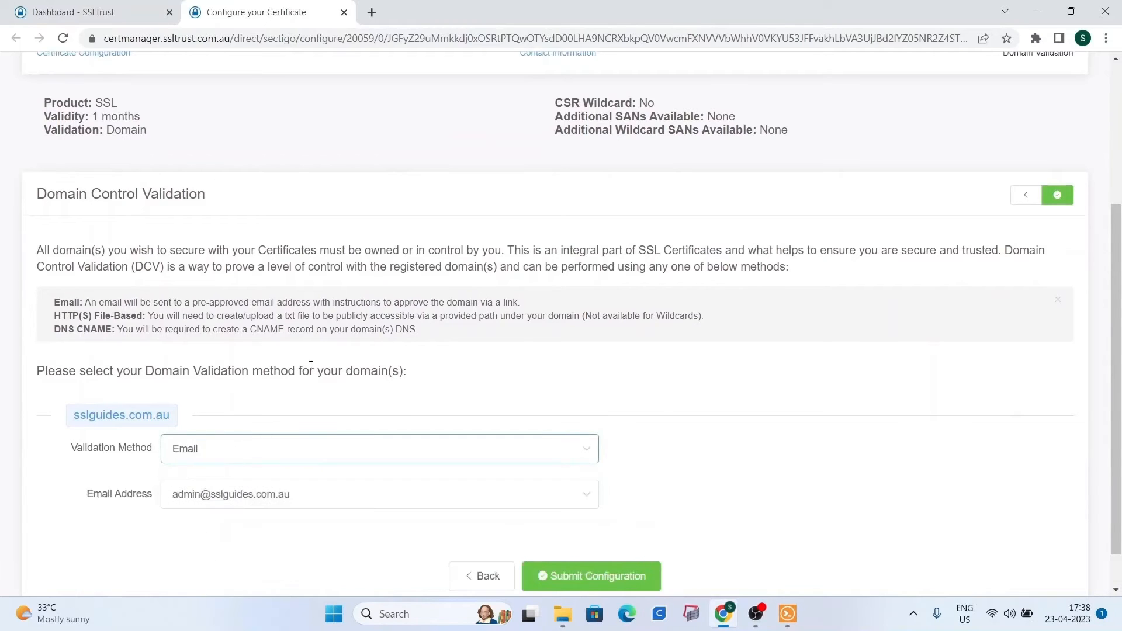
{"action": "scroll", "coordinate": [316, 365], "scroll_direction": "down", "scroll_amount": 1}
{"action": "left_click", "coordinate": [282, 450]}
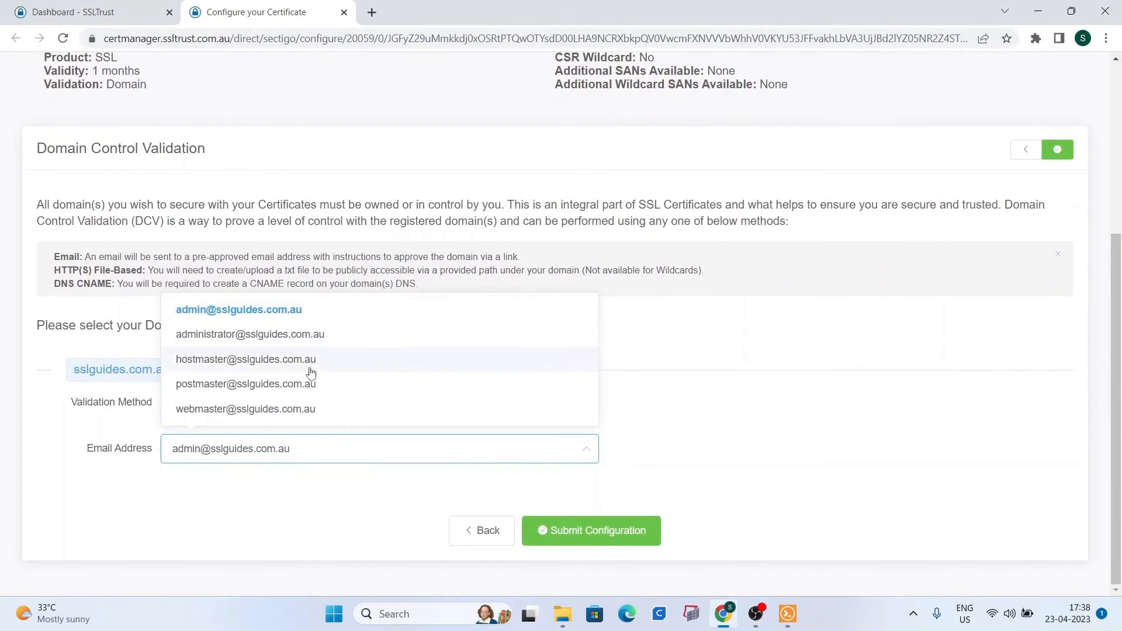
{"action": "left_click", "coordinate": [83, 402]}
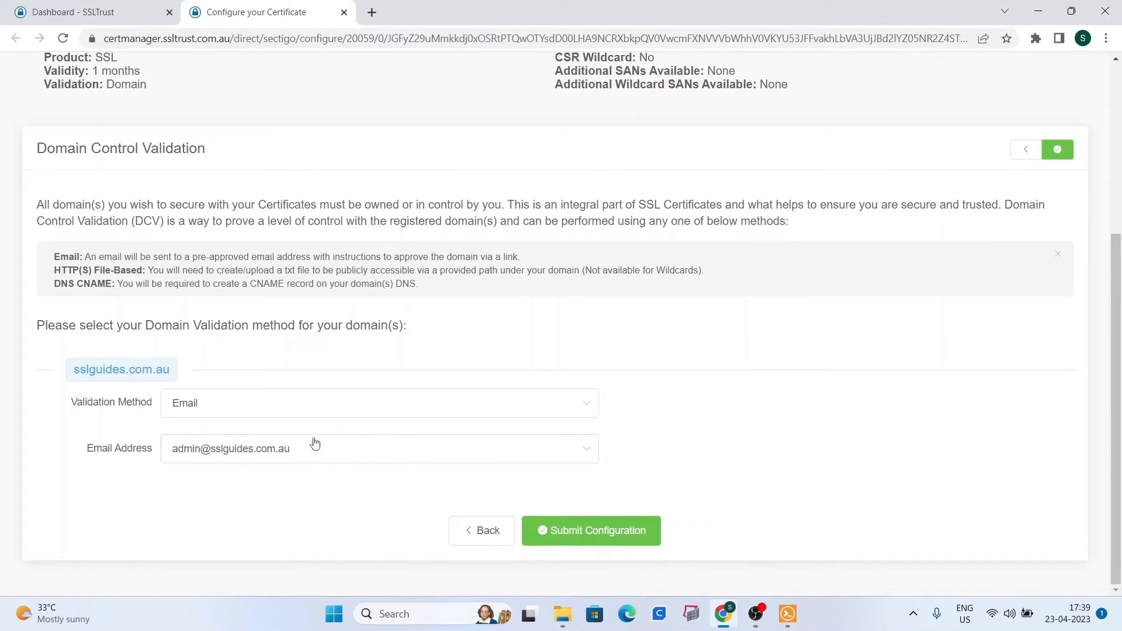
{"action": "scroll", "coordinate": [368, 463], "scroll_direction": "up", "scroll_amount": 1}
{"action": "scroll", "coordinate": [369, 463], "scroll_direction": "up", "scroll_amount": 4}
{"action": "scroll", "coordinate": [366, 358], "scroll_direction": "down", "scroll_amount": 5}
Switch validation to HTTP File and inspect the /.well-known/pki-validation/ file path and name.
{"action": "left_click", "coordinate": [277, 414]}
{"action": "left_click", "coordinate": [257, 469]}
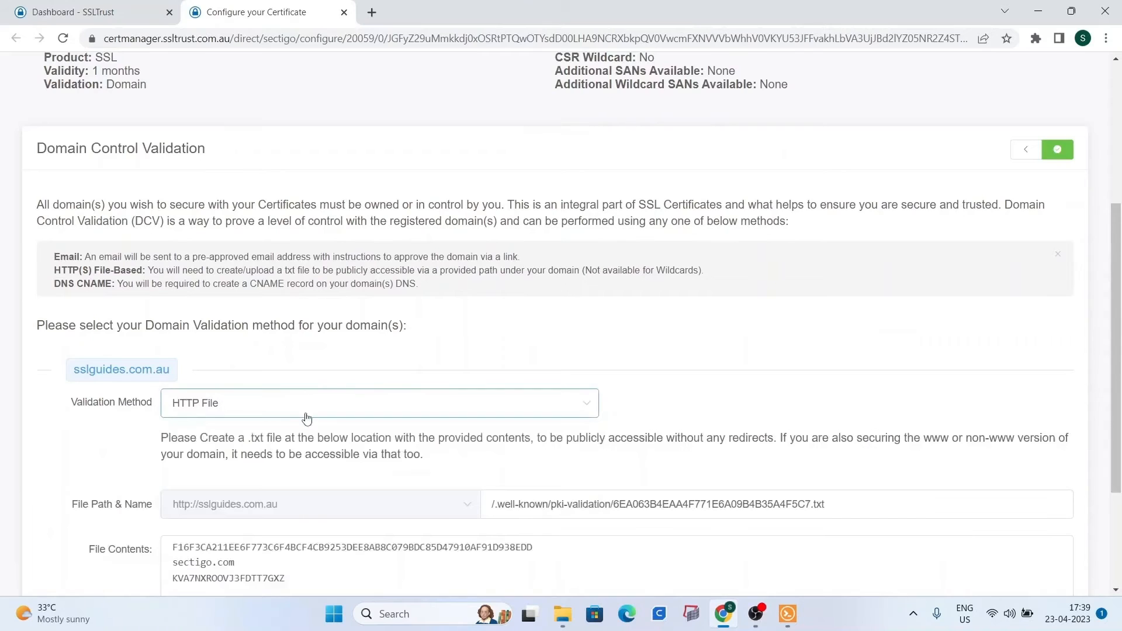
{"action": "scroll", "coordinate": [315, 380], "scroll_direction": "down", "scroll_amount": 3}
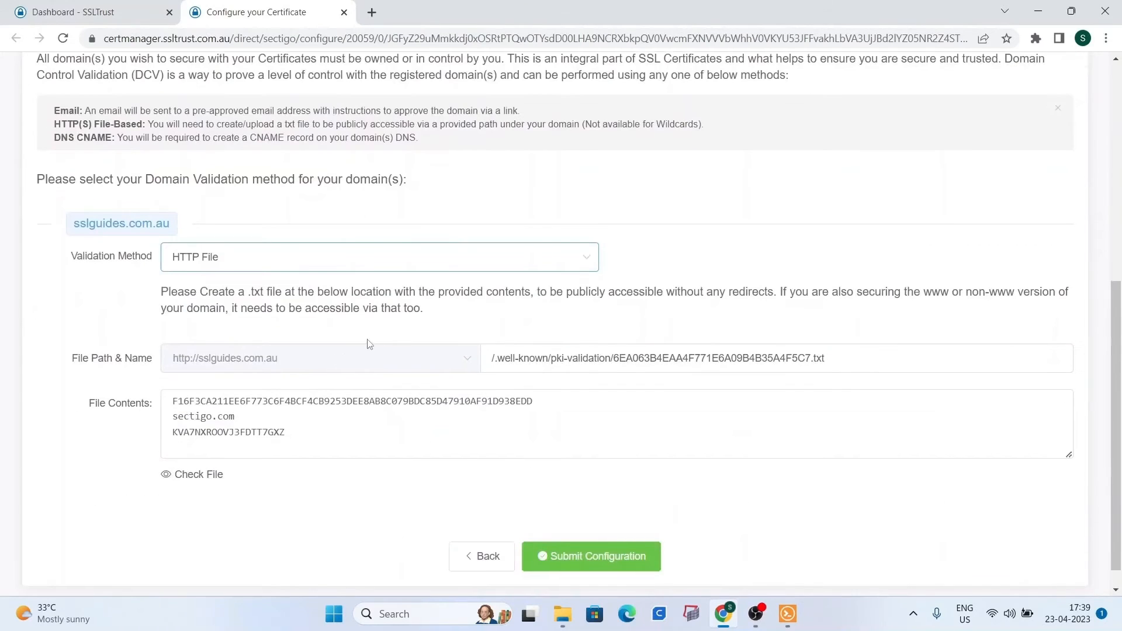
{"action": "left_click_drag", "start_coordinate": [810, 357], "coordinate": [610, 349]}
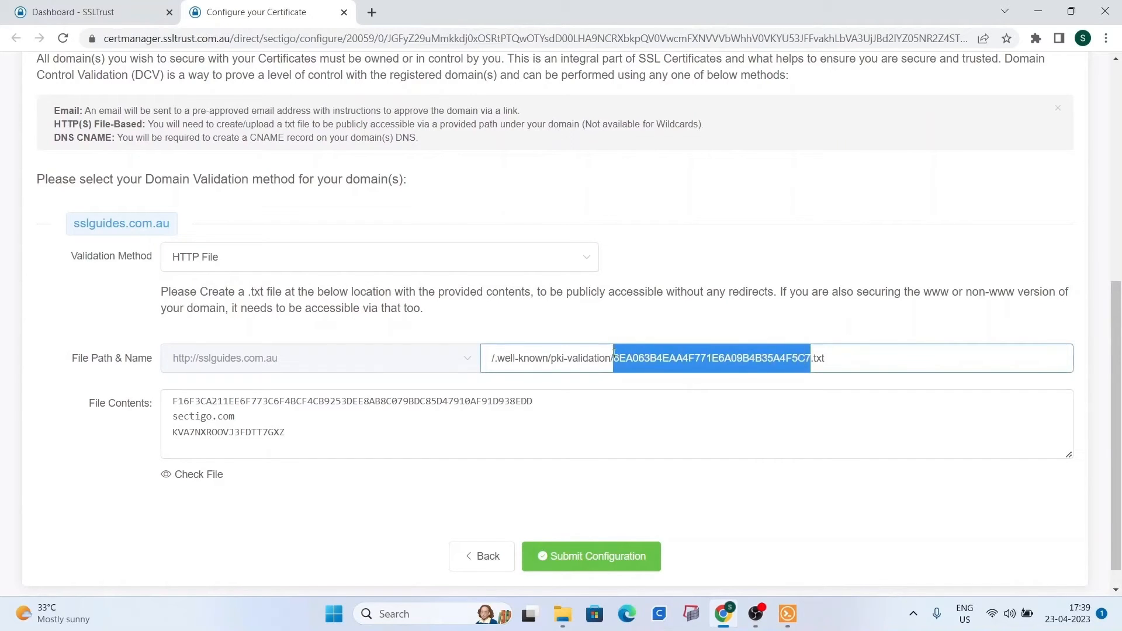
{"action": "left_click", "coordinate": [526, 330]}
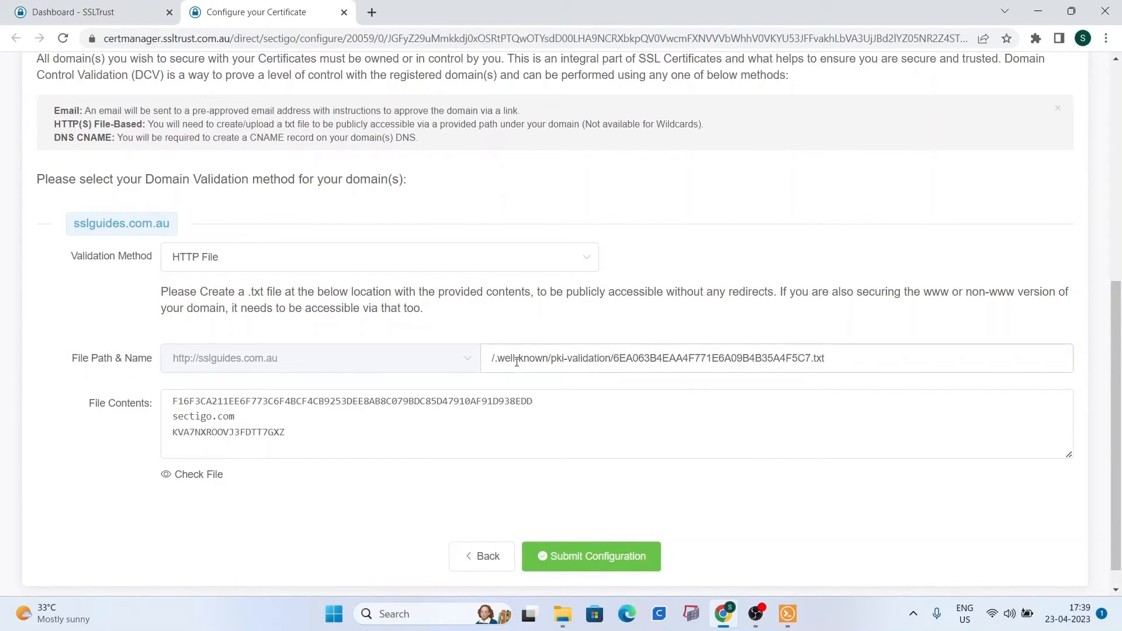
{"action": "left_click_drag", "start_coordinate": [613, 362], "coordinate": [469, 365]}
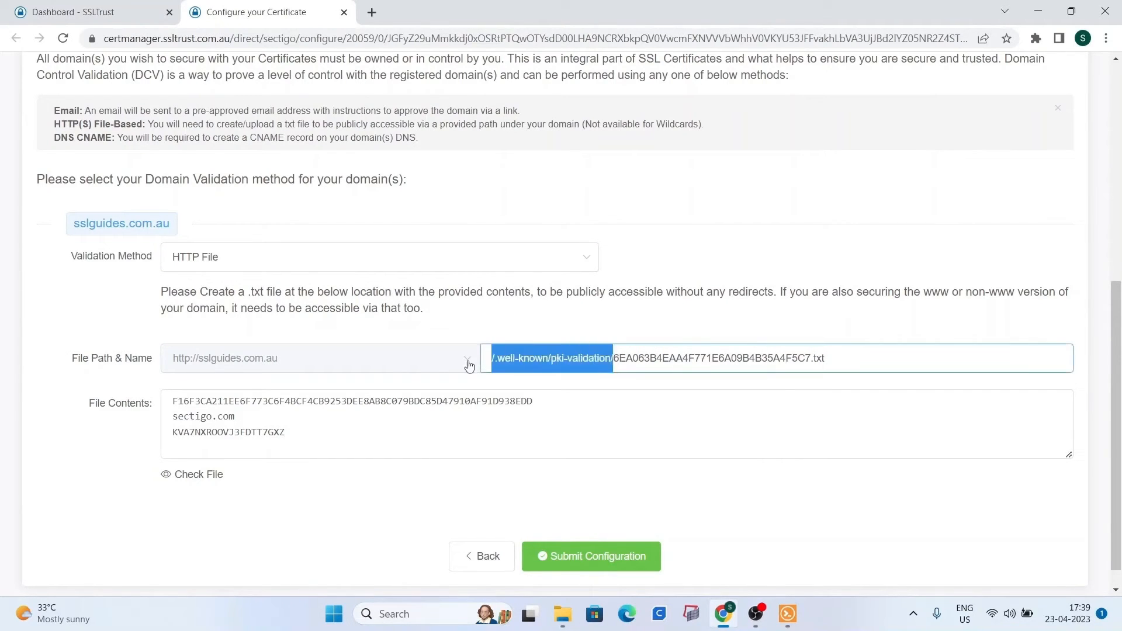
{"action": "left_click", "coordinate": [551, 322]}
Select and review the three-line HTTP validation file contents, then bring up the method list again.
{"action": "left_click_drag", "start_coordinate": [325, 433], "coordinate": [162, 398]}
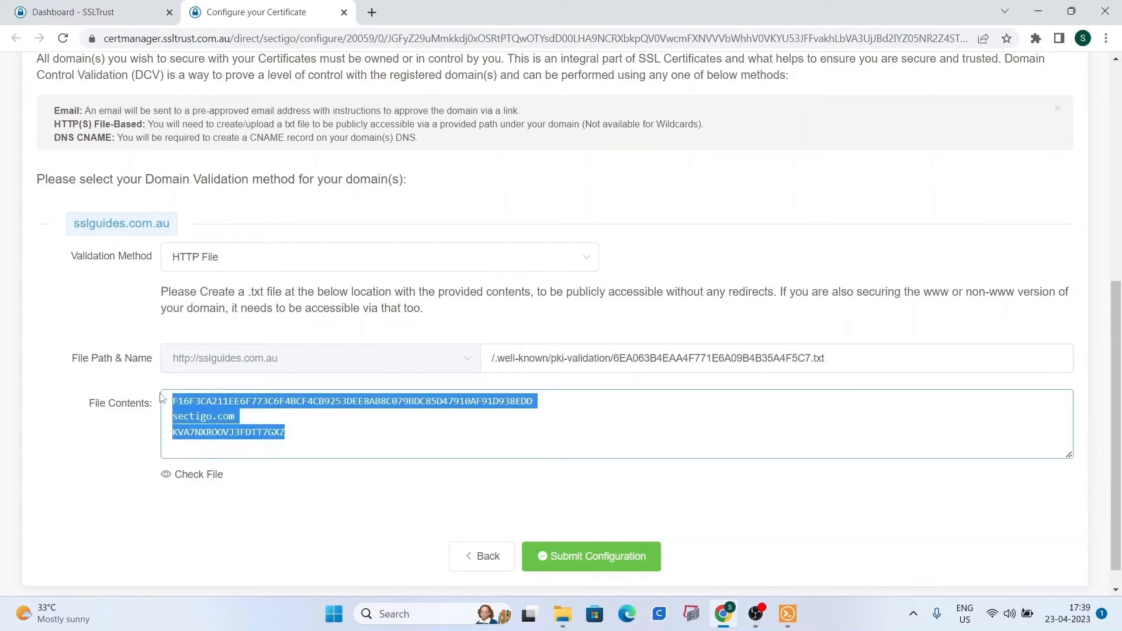
{"action": "left_click", "coordinate": [389, 336]}
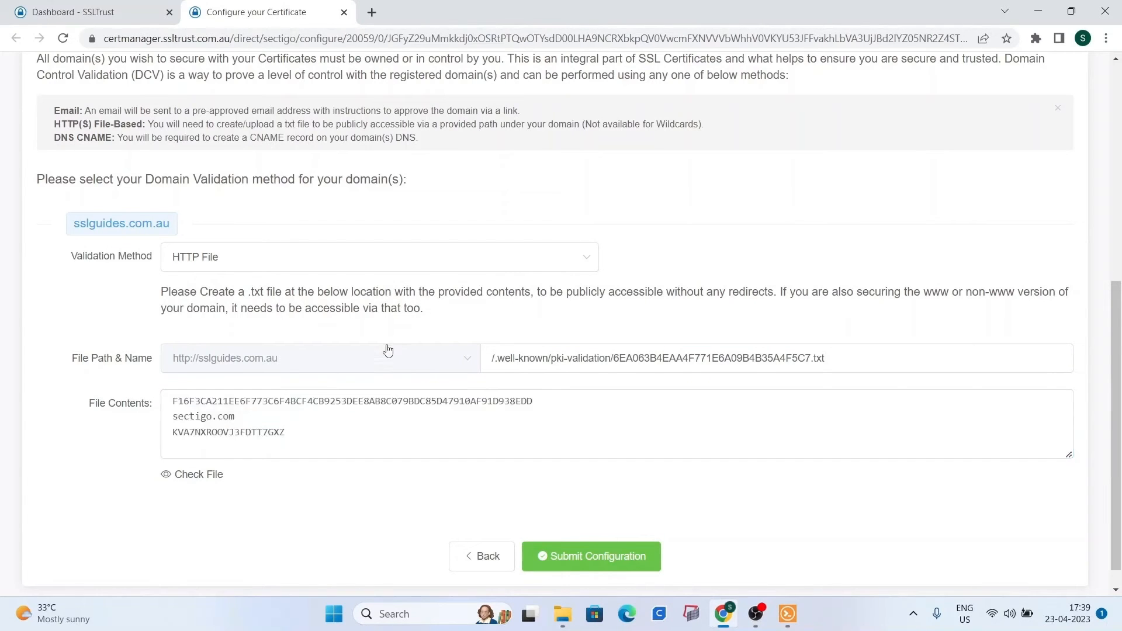
{"action": "scroll", "coordinate": [350, 366], "scroll_direction": "down", "scroll_amount": 1}
{"action": "scroll", "coordinate": [298, 406], "scroll_direction": "up", "scroll_amount": 4}
{"action": "scroll", "coordinate": [327, 408], "scroll_direction": "down", "scroll_amount": 4}
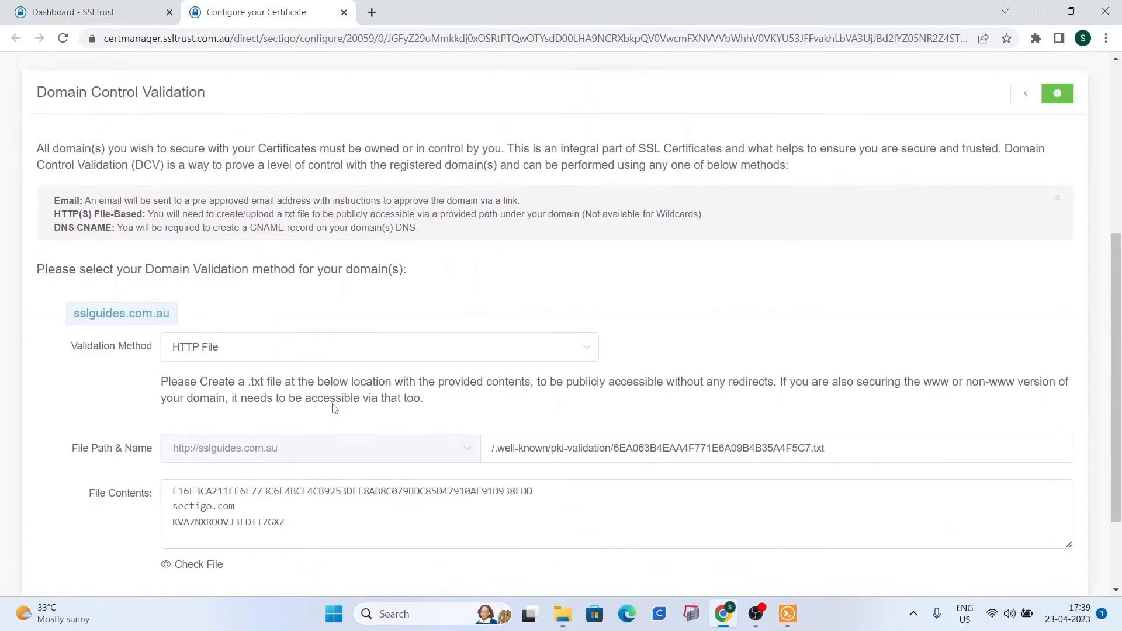
{"action": "left_click_drag", "start_coordinate": [308, 403], "coordinate": [176, 375]}
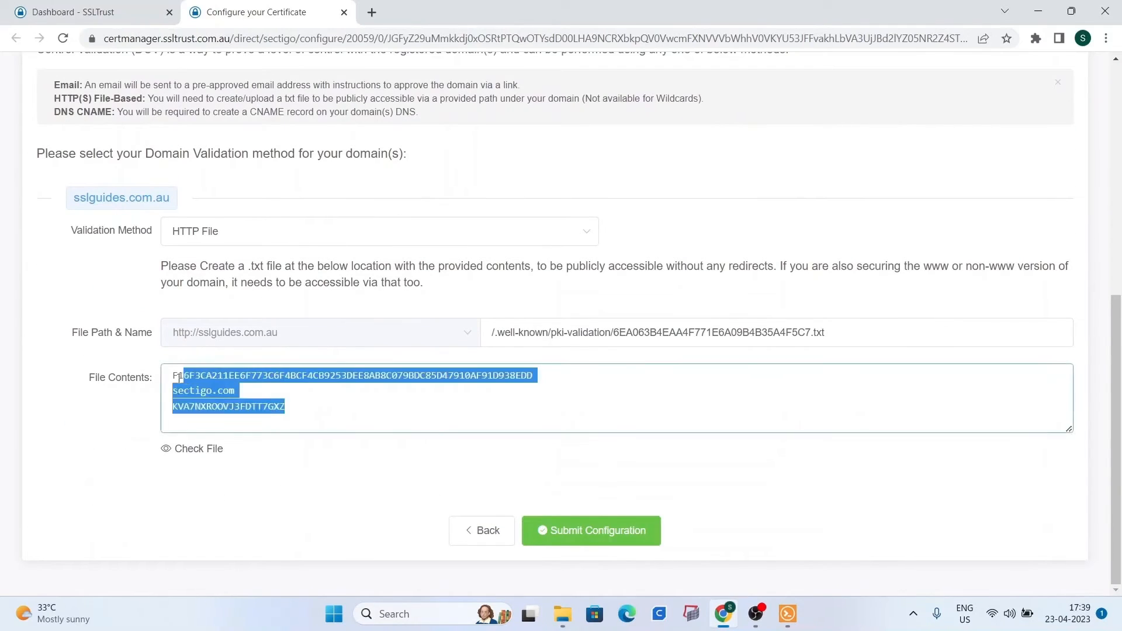
{"action": "scroll", "coordinate": [230, 349], "scroll_direction": "up", "scroll_amount": 2}
{"action": "left_click", "coordinate": [284, 344]}
{"action": "scroll", "coordinate": [227, 462], "scroll_direction": "down", "scroll_amount": 1}
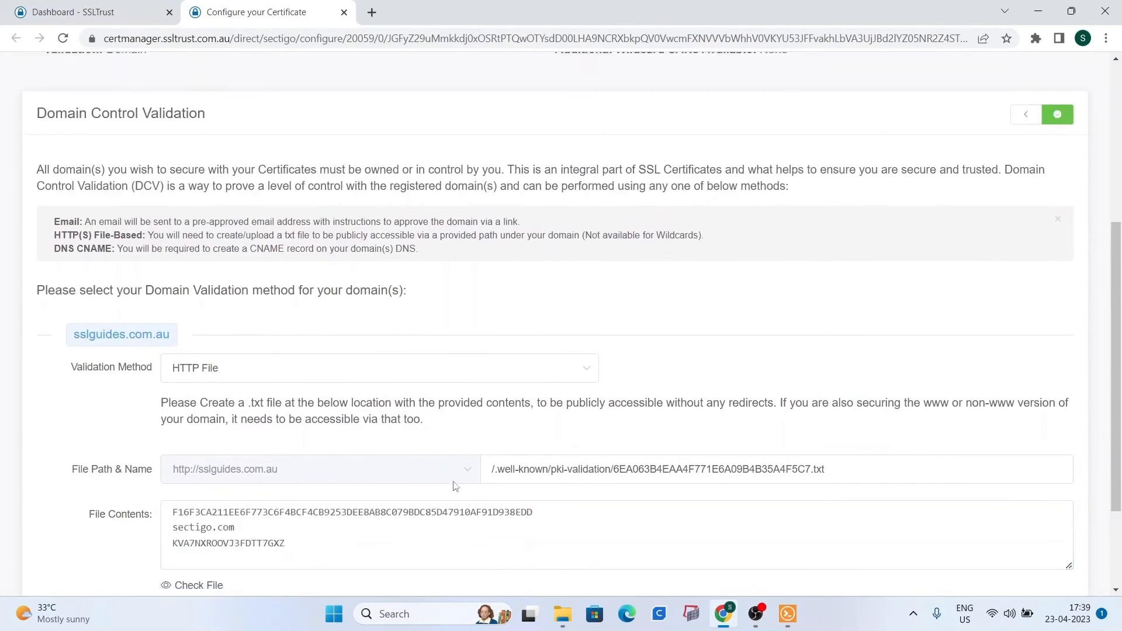
{"action": "left_click", "coordinate": [359, 459]}
{"action": "key", "text": "ctrl+a"}
{"action": "left_click", "coordinate": [157, 436]}
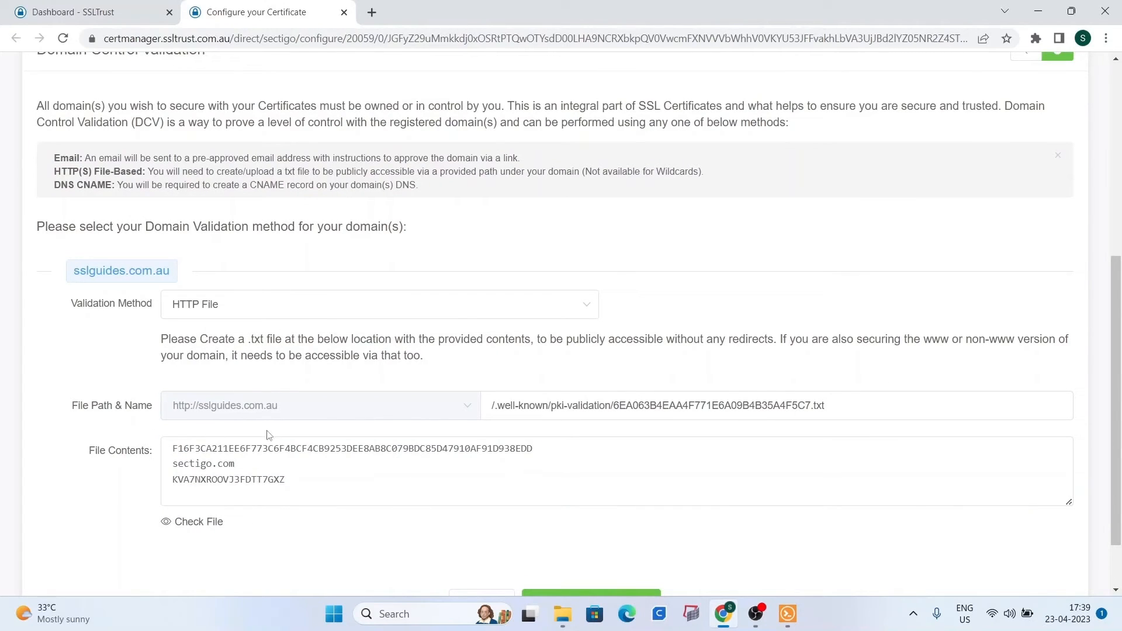
{"action": "scroll", "coordinate": [300, 422], "scroll_direction": "down", "scroll_amount": 1}
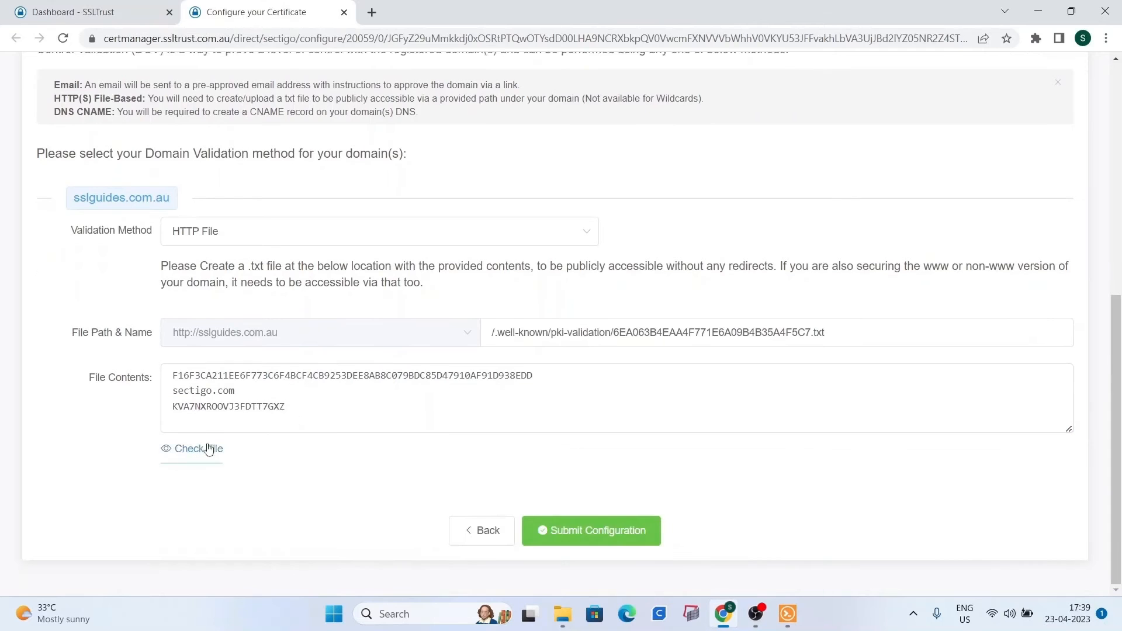
{"action": "scroll", "coordinate": [264, 487], "scroll_direction": "up", "scroll_amount": 3}
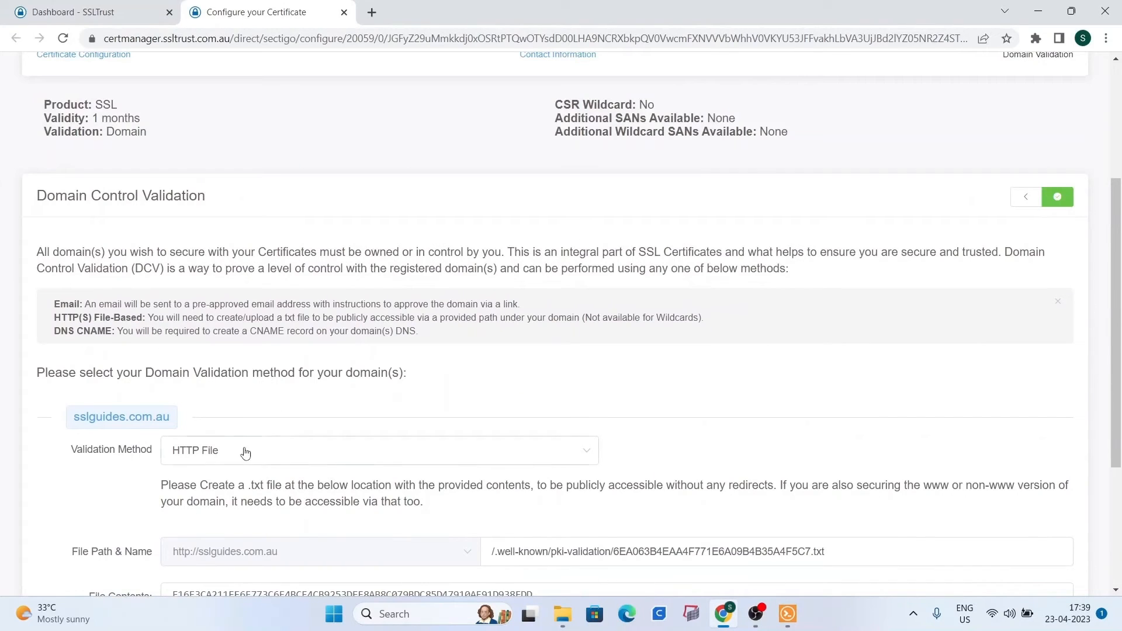
{"action": "left_click", "coordinate": [242, 450]}
Switch sslguides.com.au to CNAME validation and view its DNS records in ClouDNS.
{"action": "left_click", "coordinate": [257, 563]}
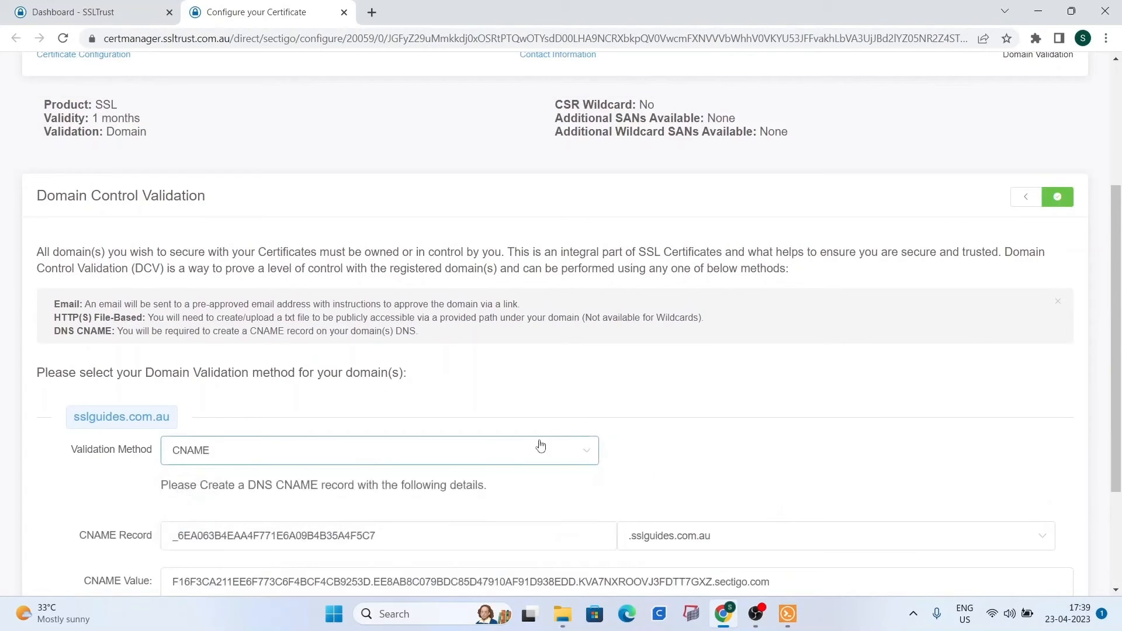
{"action": "scroll", "coordinate": [583, 392], "scroll_direction": "down", "scroll_amount": 2}
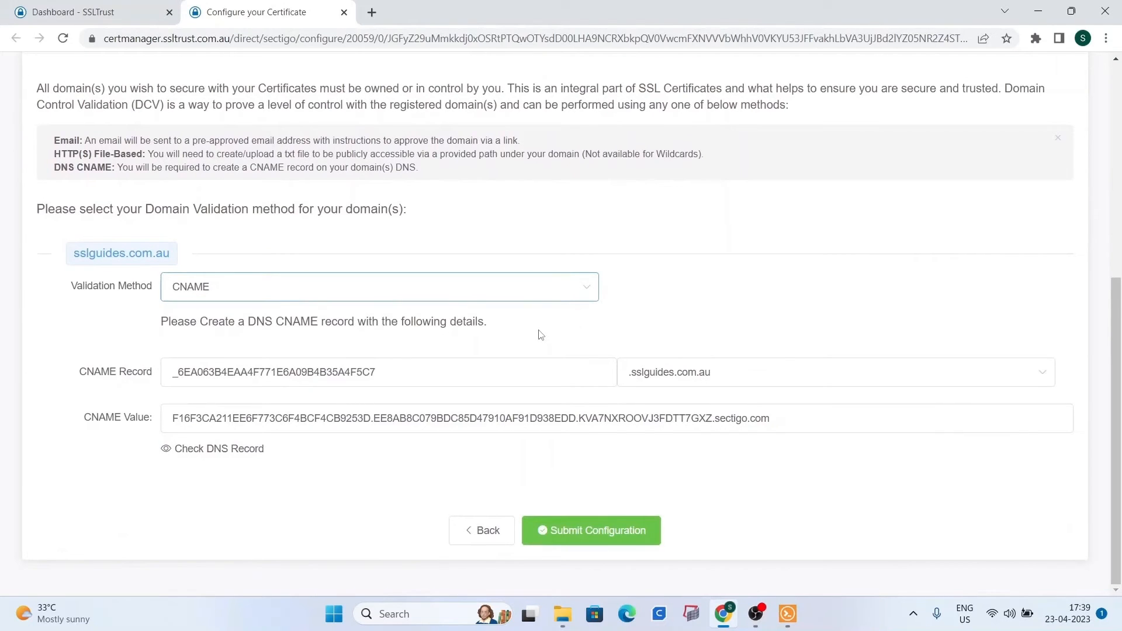
{"action": "scroll", "coordinate": [514, 344], "scroll_direction": "up", "scroll_amount": 2}
{"action": "scroll", "coordinate": [531, 344], "scroll_direction": "down", "scroll_amount": 1}
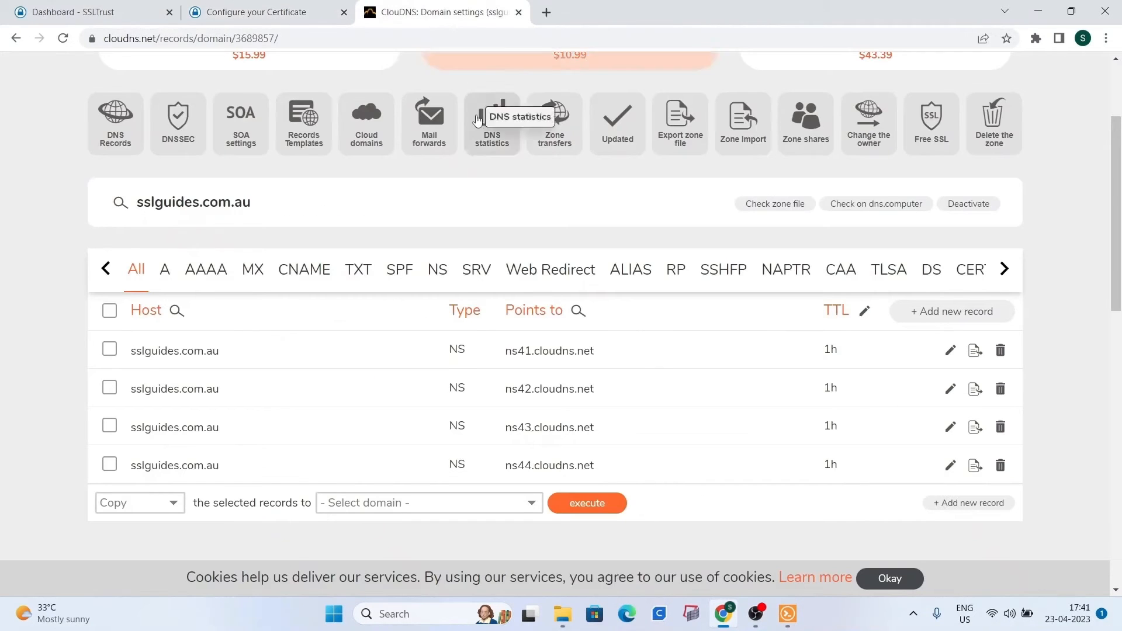
{"action": "scroll", "coordinate": [502, 105], "scroll_direction": "down", "scroll_amount": 3}
Copy Sectigo's CNAME host name into the Host field of a new ClouDNS CNAME record.
{"action": "left_click", "coordinate": [279, 10]}
{"action": "left_click_drag", "start_coordinate": [398, 372], "coordinate": [173, 372]}
{"action": "right_click", "coordinate": [234, 375]}
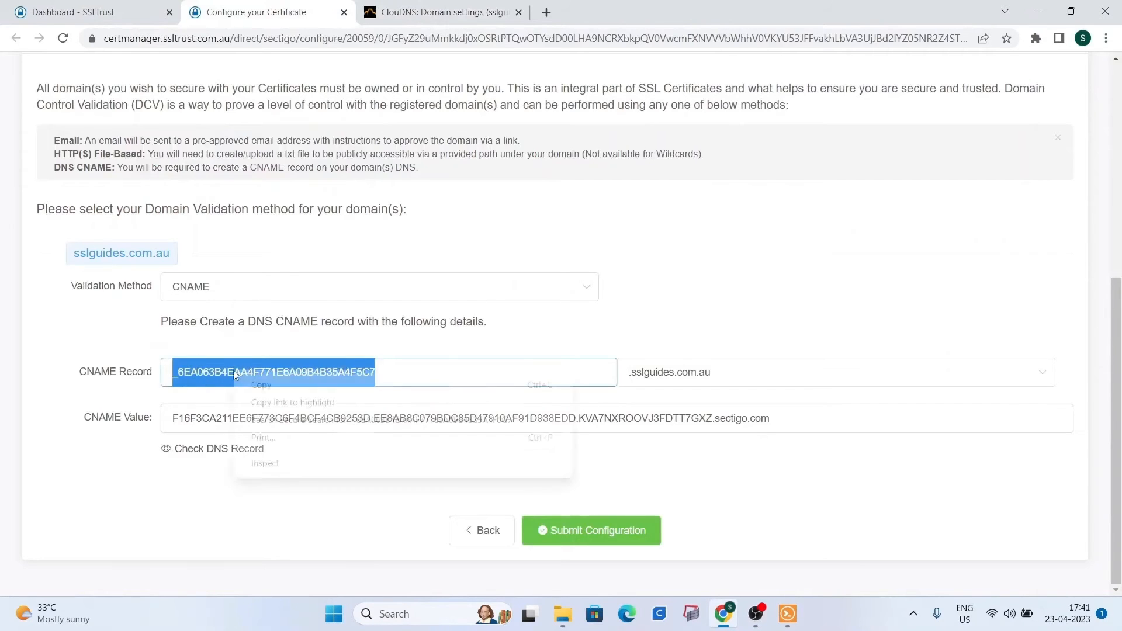
{"action": "left_click", "coordinate": [265, 384]}
{"action": "left_click", "coordinate": [419, 9]}
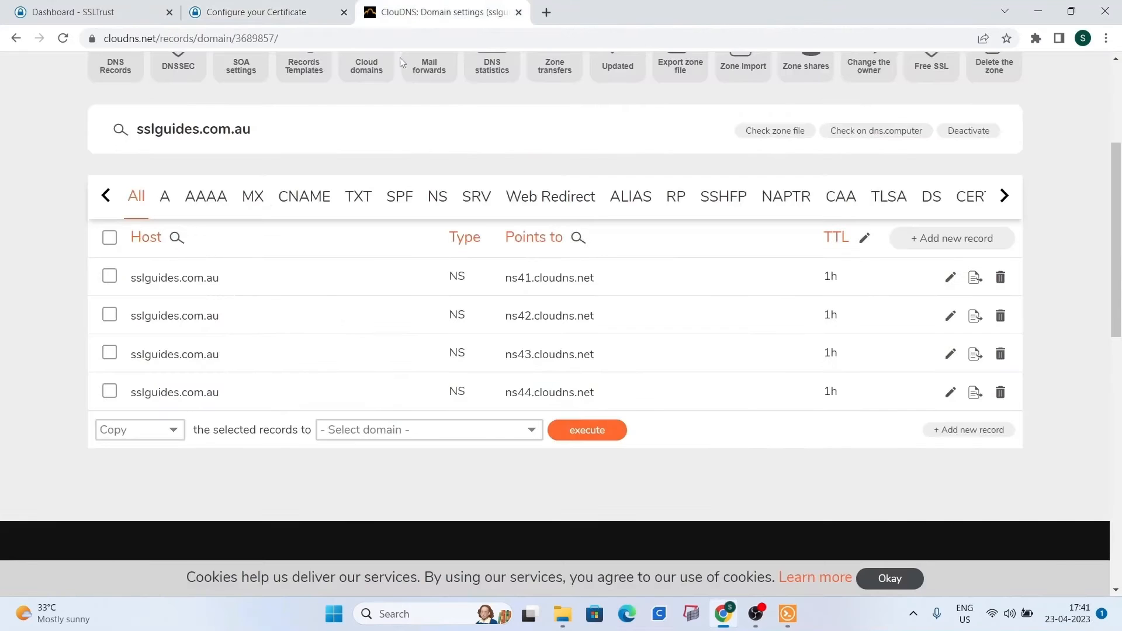
{"action": "left_click", "coordinate": [926, 241]}
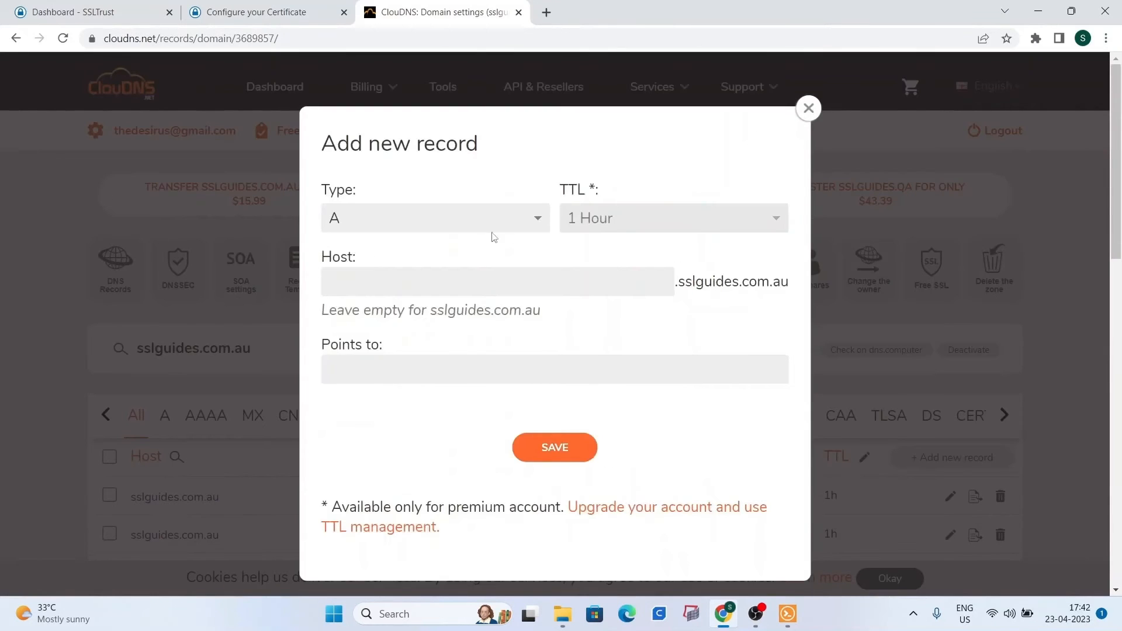
{"action": "left_click", "coordinate": [461, 228]}
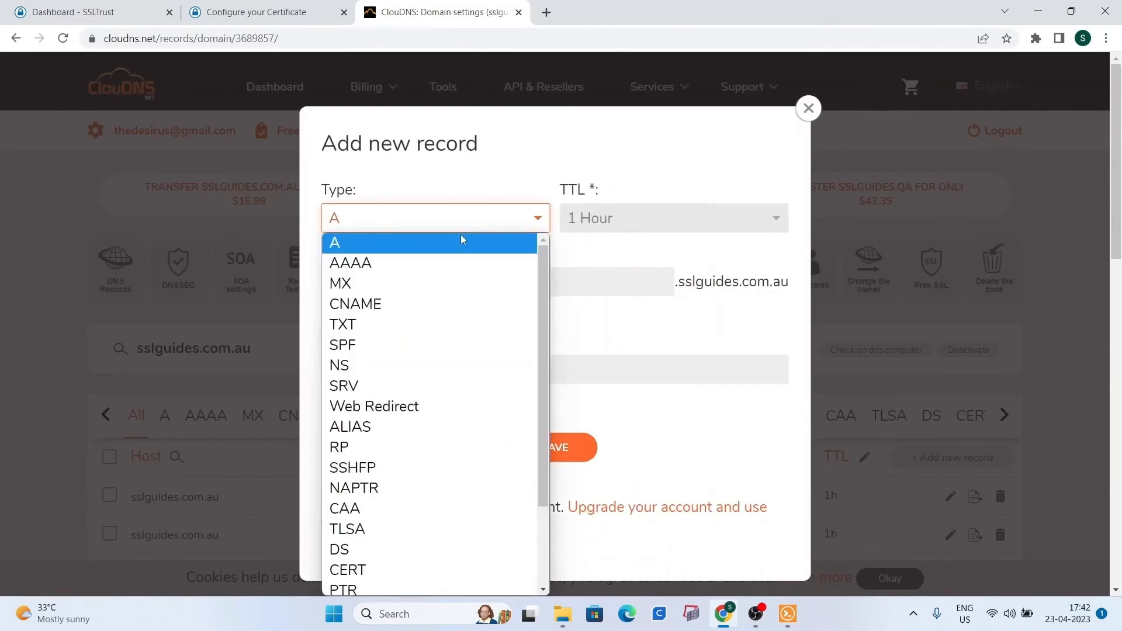
{"action": "left_click", "coordinate": [415, 304]}
{"action": "left_click", "coordinate": [405, 284]}
{"action": "right_click", "coordinate": [405, 285]}
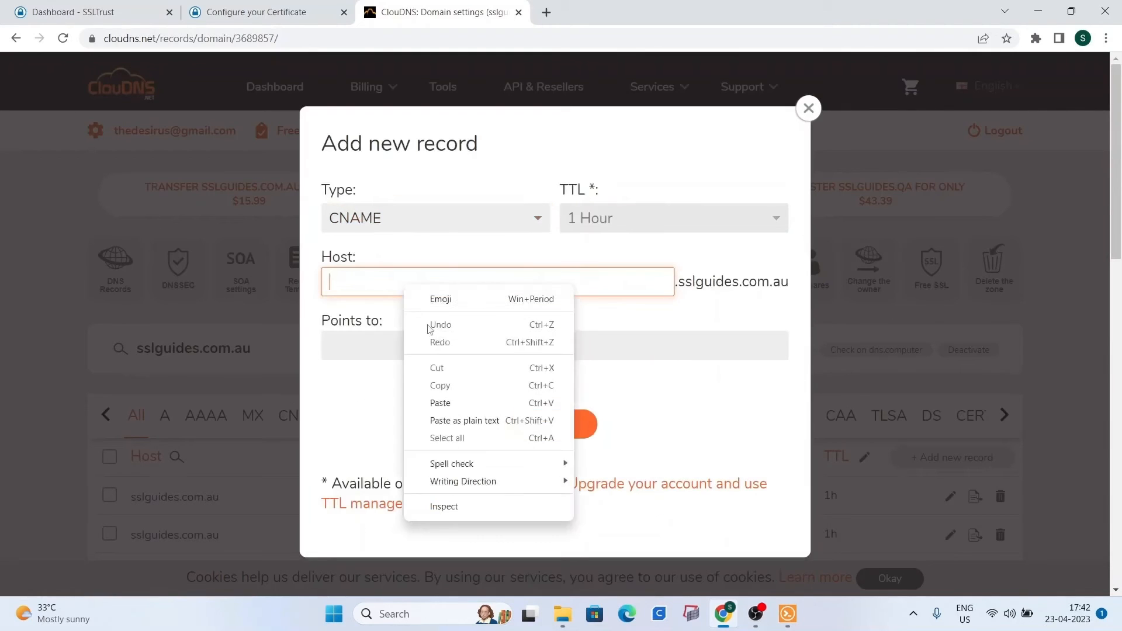
{"action": "left_click", "coordinate": [450, 403]}
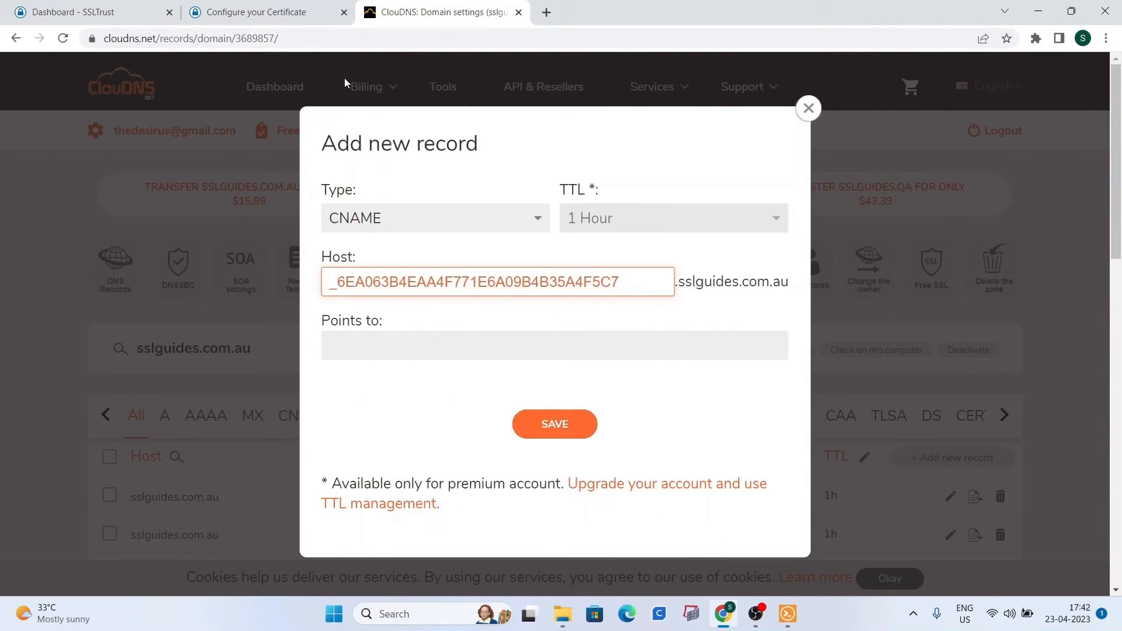
Copy the sectigo.com CNAME value into Points to and save the record.
{"action": "left_click", "coordinate": [316, 21]}
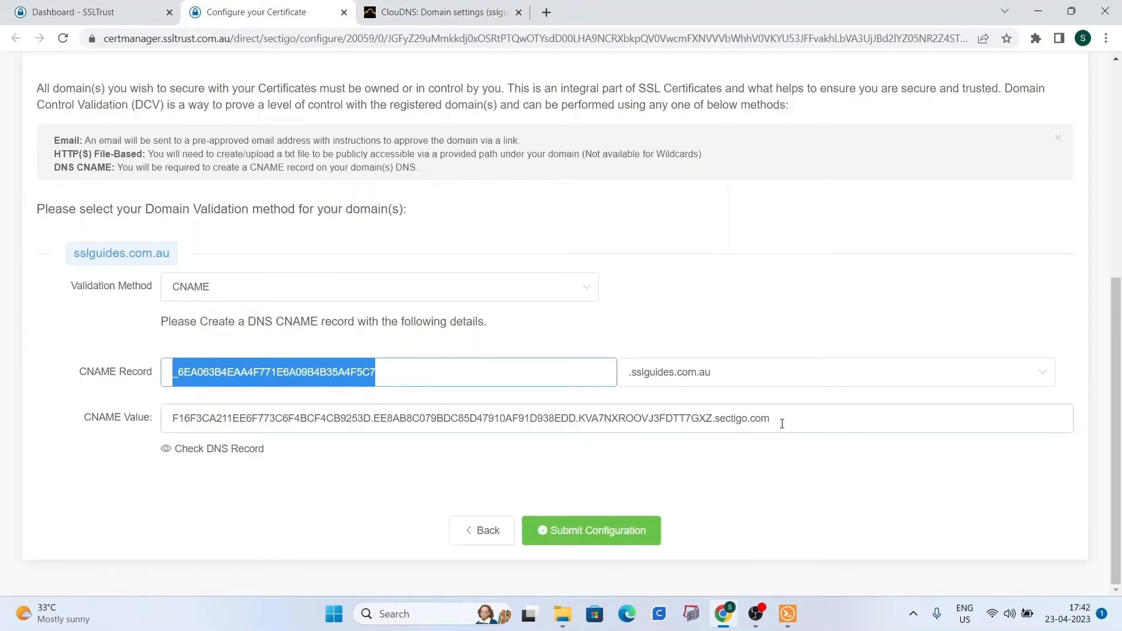
{"action": "left_click_drag", "start_coordinate": [781, 419], "coordinate": [139, 428]}
{"action": "right_click", "coordinate": [242, 425]}
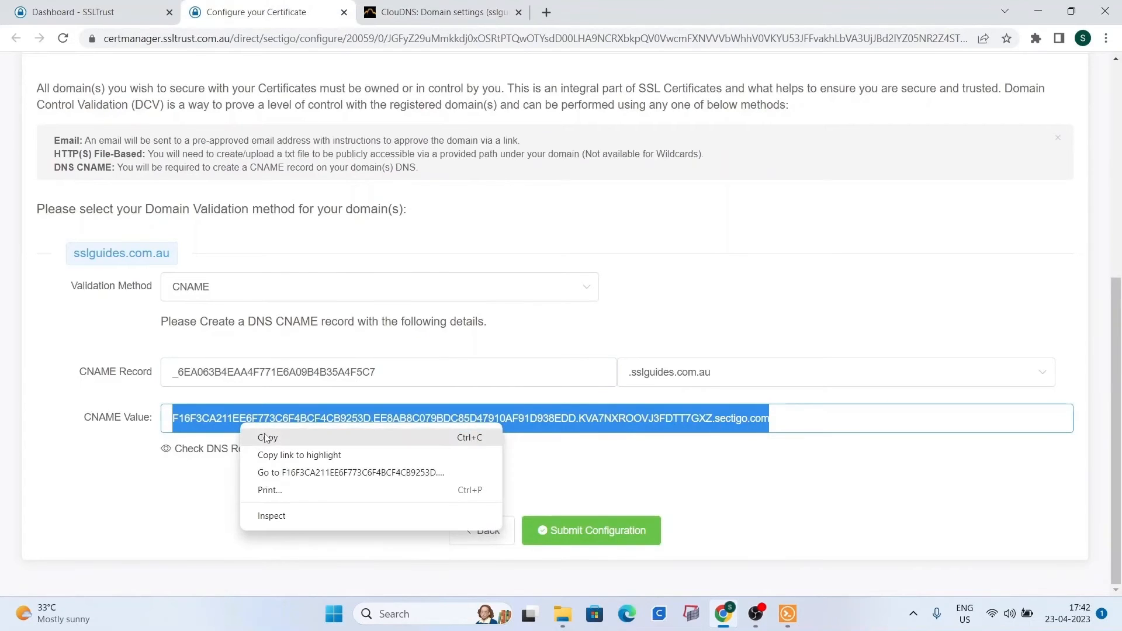
{"action": "left_click", "coordinate": [268, 433]}
{"action": "left_click", "coordinate": [435, 12]}
{"action": "left_click", "coordinate": [387, 345]}
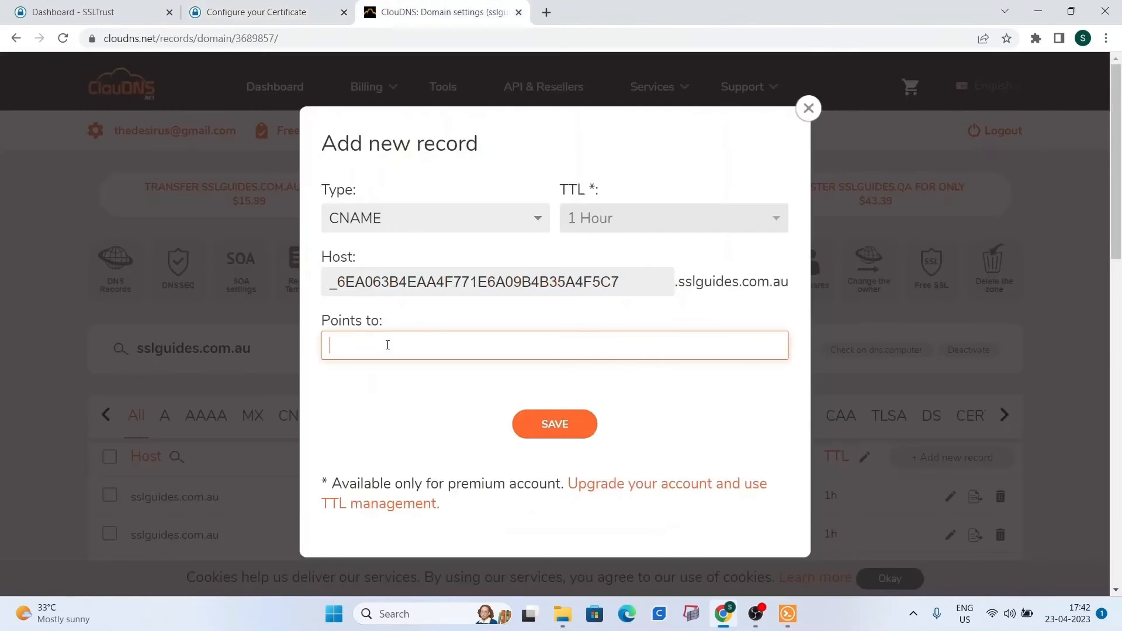
{"action": "right_click", "coordinate": [386, 344]}
{"action": "left_click", "coordinate": [434, 228]}
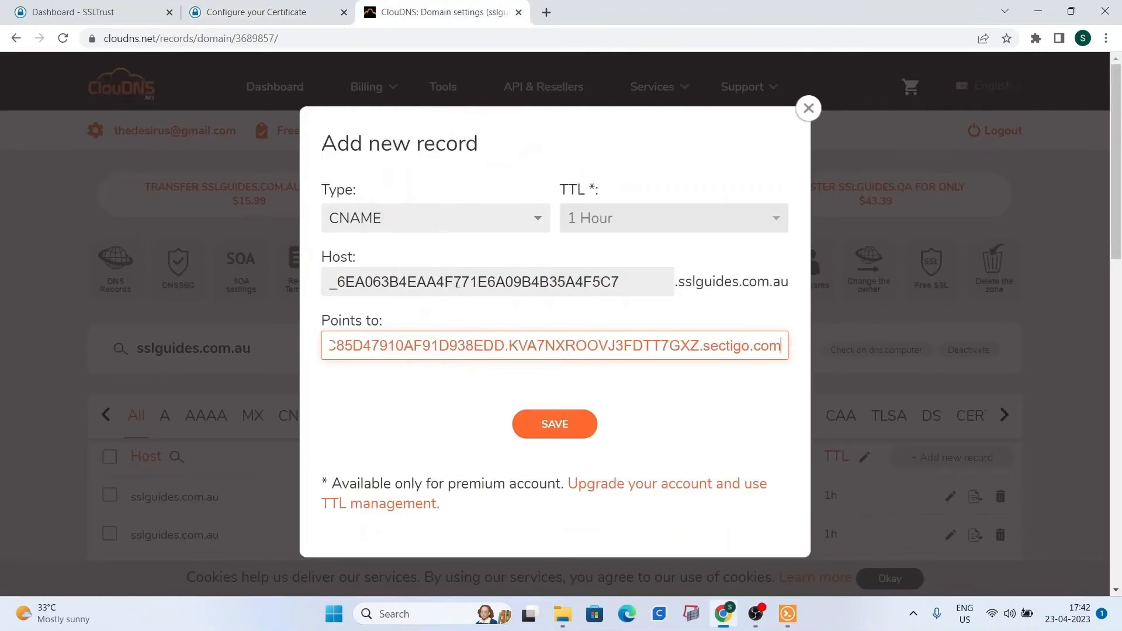
{"action": "left_click", "coordinate": [531, 422]}
{"action": "left_click", "coordinate": [284, 10]}
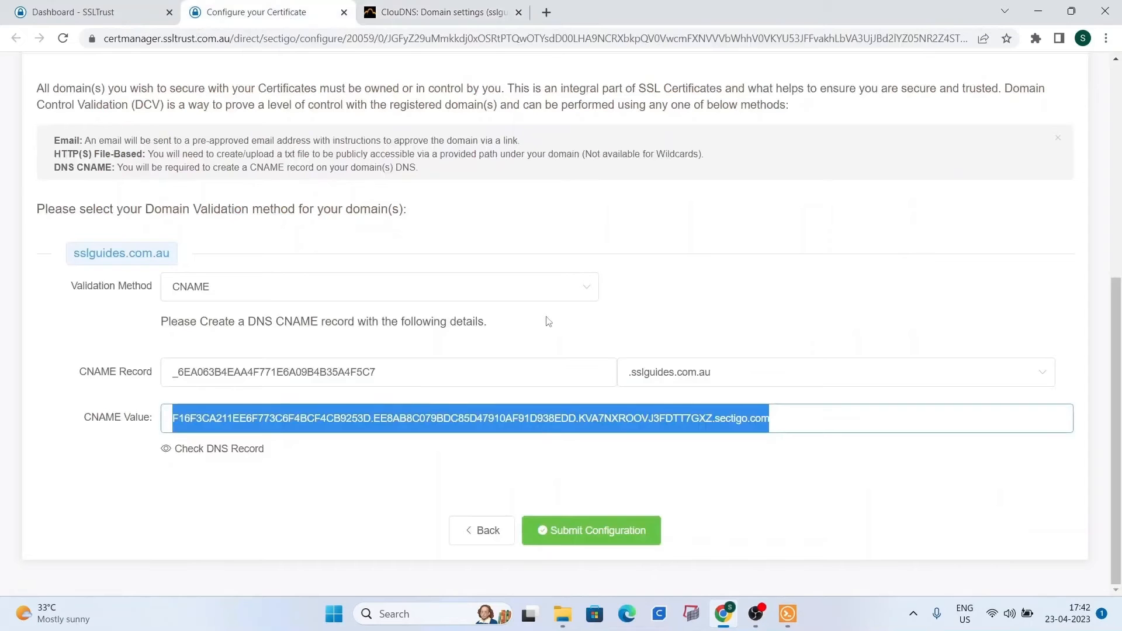
Rerun the DNS Checker CNAME lookup and review which servers return the sectigo.com value.
{"action": "left_click", "coordinate": [216, 449]}
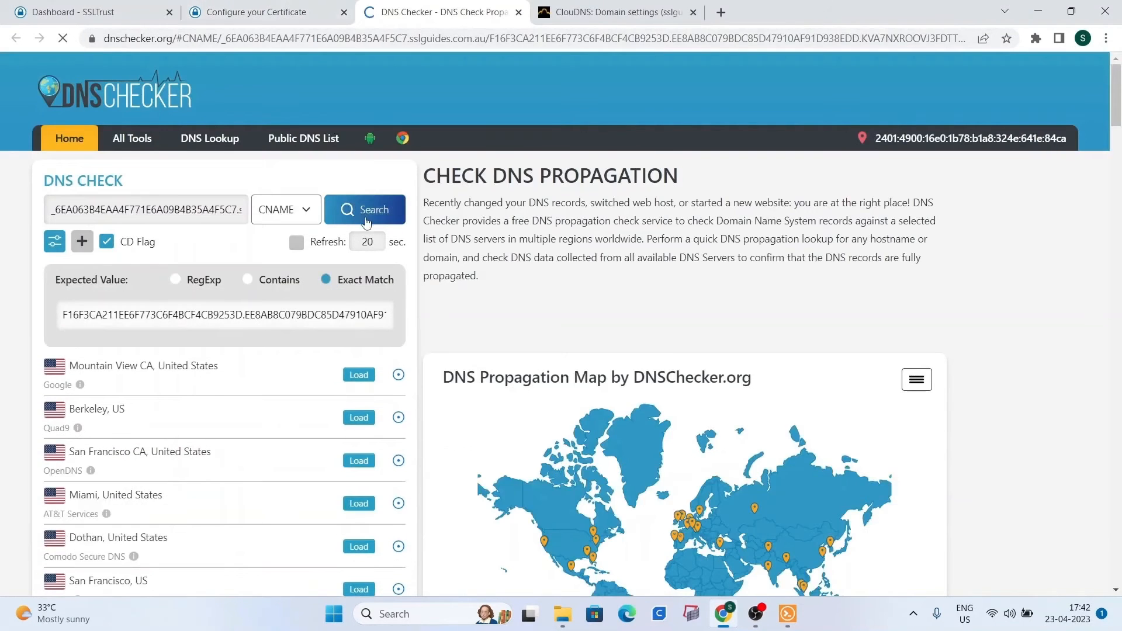
{"action": "scroll", "coordinate": [385, 292], "scroll_direction": "down", "scroll_amount": 4}
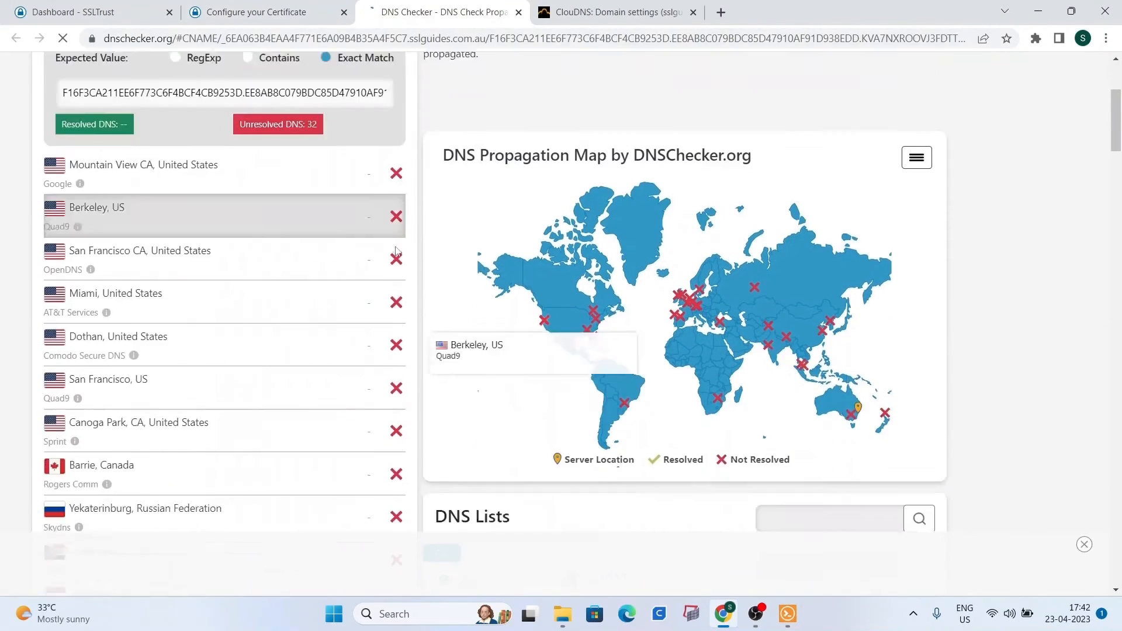
{"action": "scroll", "coordinate": [834, 116], "scroll_direction": "up", "scroll_amount": 3}
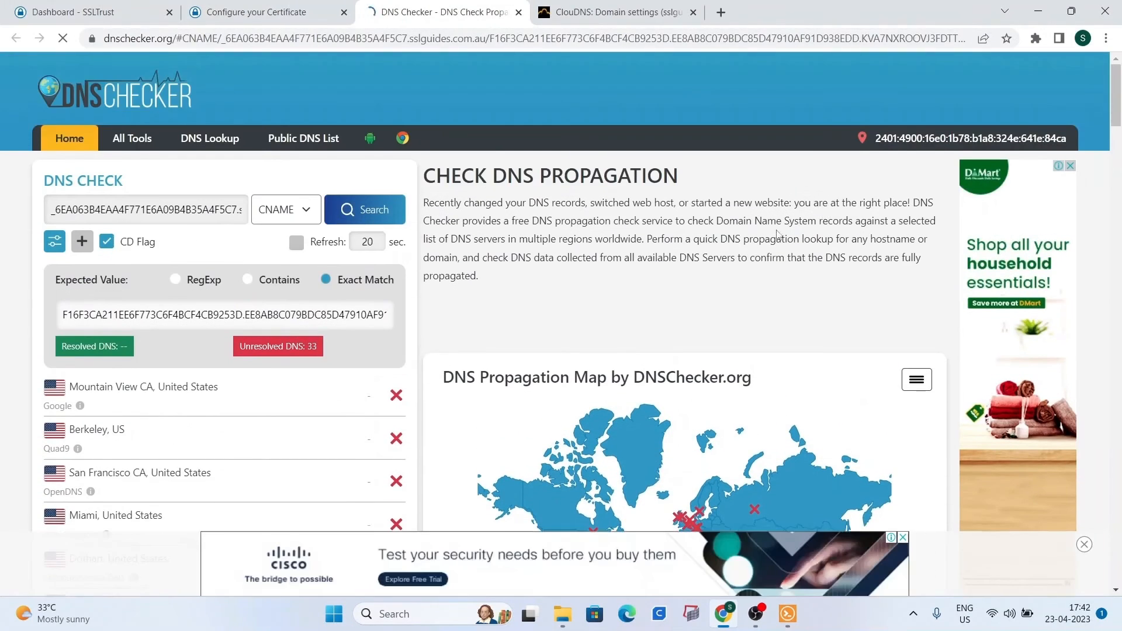
{"action": "scroll", "coordinate": [754, 249], "scroll_direction": "down", "scroll_amount": 2}
{"action": "scroll", "coordinate": [640, 234], "scroll_direction": "down", "scroll_amount": 2}
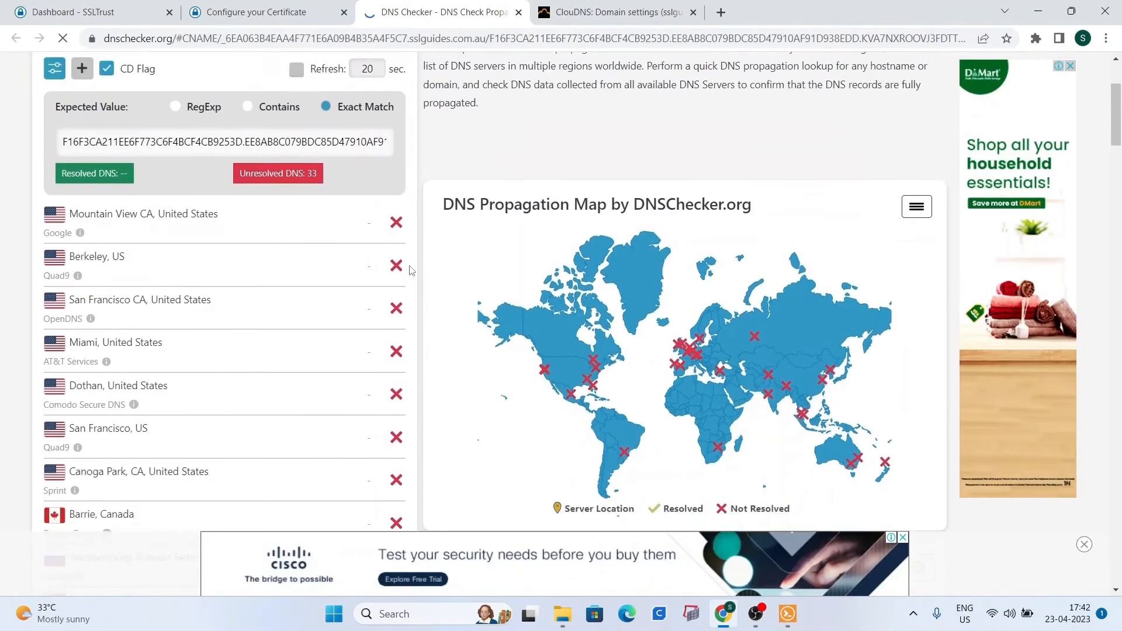
{"action": "scroll", "coordinate": [438, 371], "scroll_direction": "up", "scroll_amount": 5}
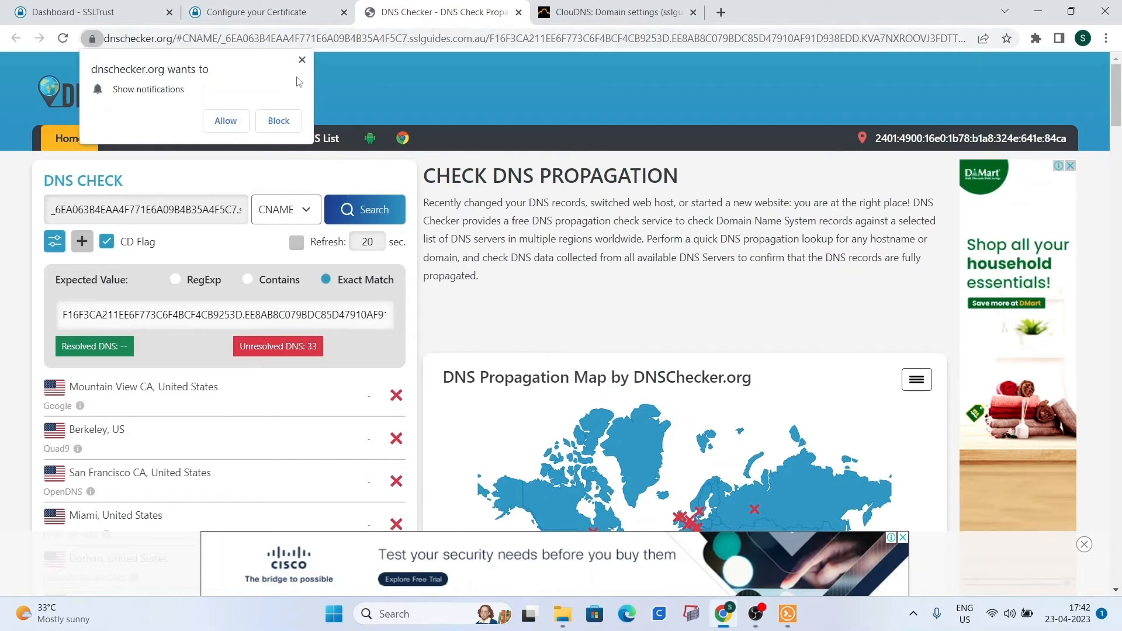
{"action": "left_click", "coordinate": [302, 60]}
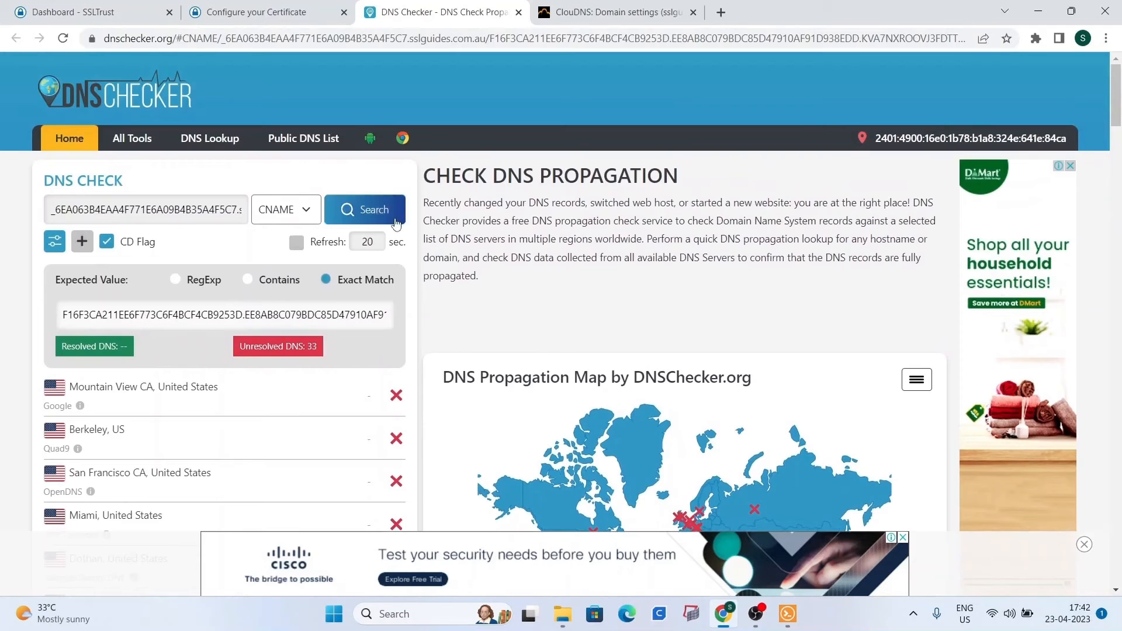
{"action": "scroll", "coordinate": [435, 236], "scroll_direction": "down", "scroll_amount": 5}
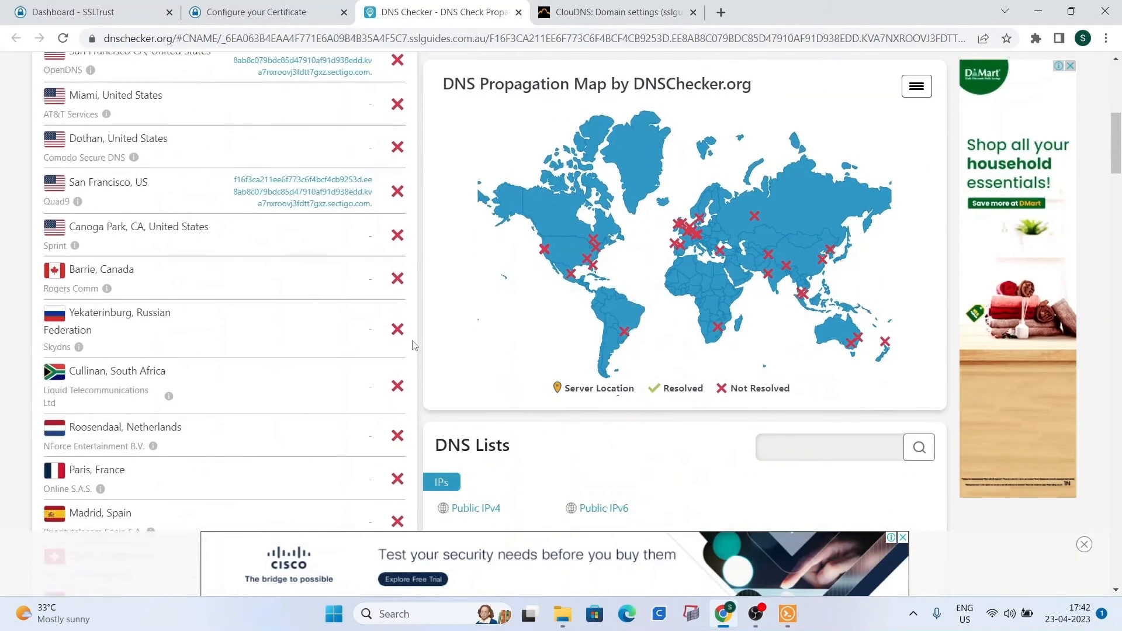
{"action": "key", "text": "ctrl+shift+Tab"}
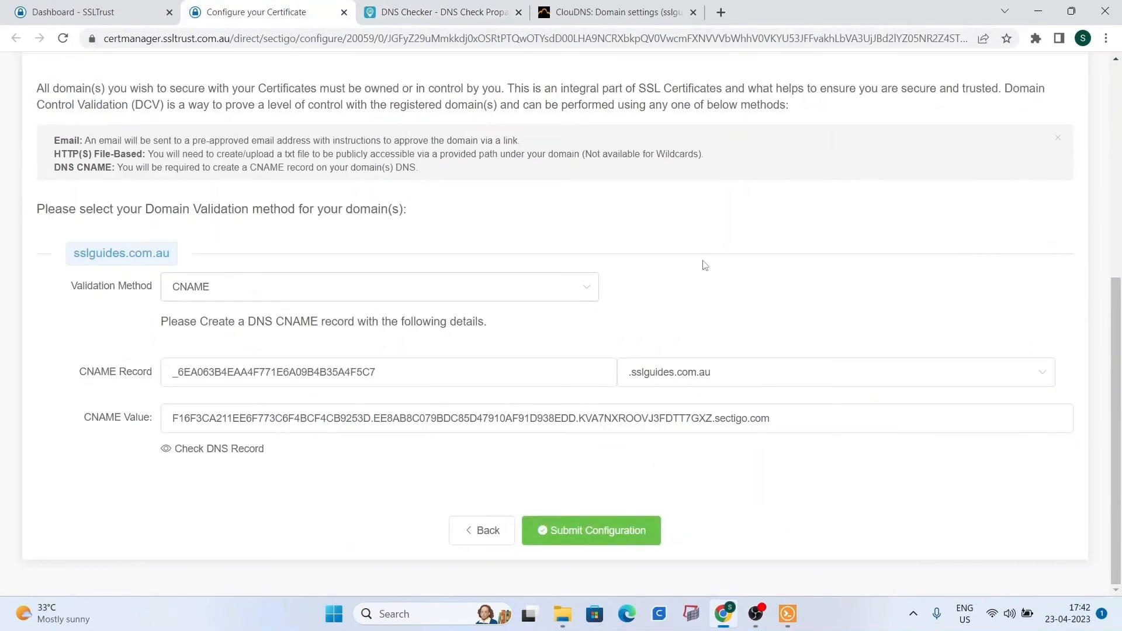
Submit the CNAME certificate configuration and open the order's Validation Manager.
{"action": "left_click", "coordinate": [641, 529]}
{"action": "left_click", "coordinate": [578, 453]}
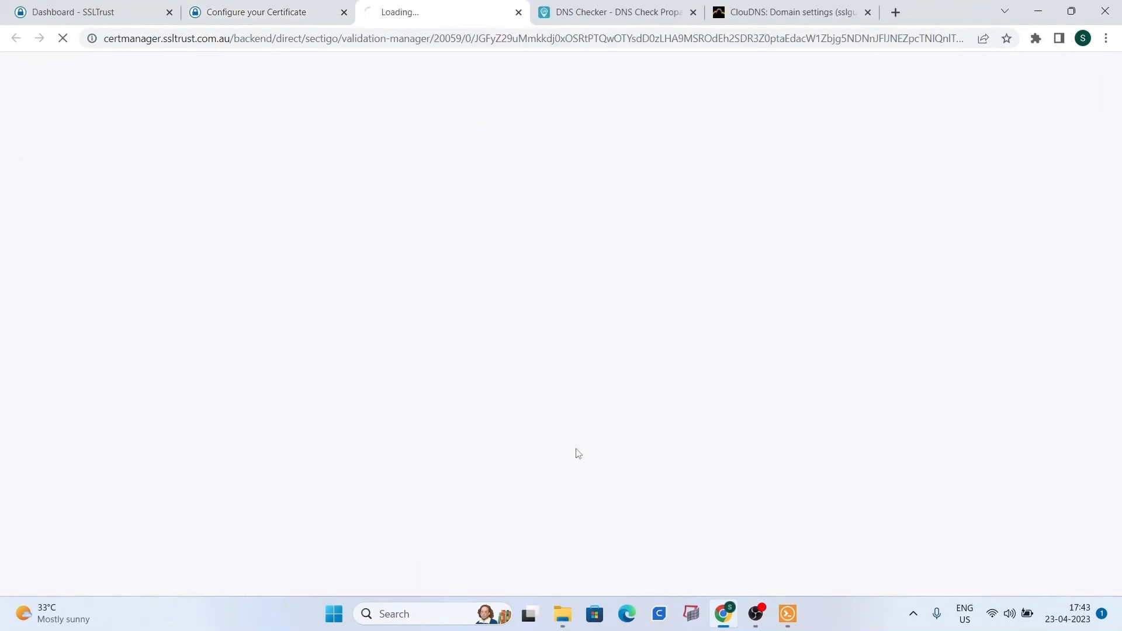
{"action": "left_click", "coordinate": [344, 12]}
Request a Sectigo recheck of the CNAME domain control validation, then return to the SSLTrust dashboard.
{"action": "scroll", "coordinate": [381, 252], "scroll_direction": "down", "scroll_amount": 1}
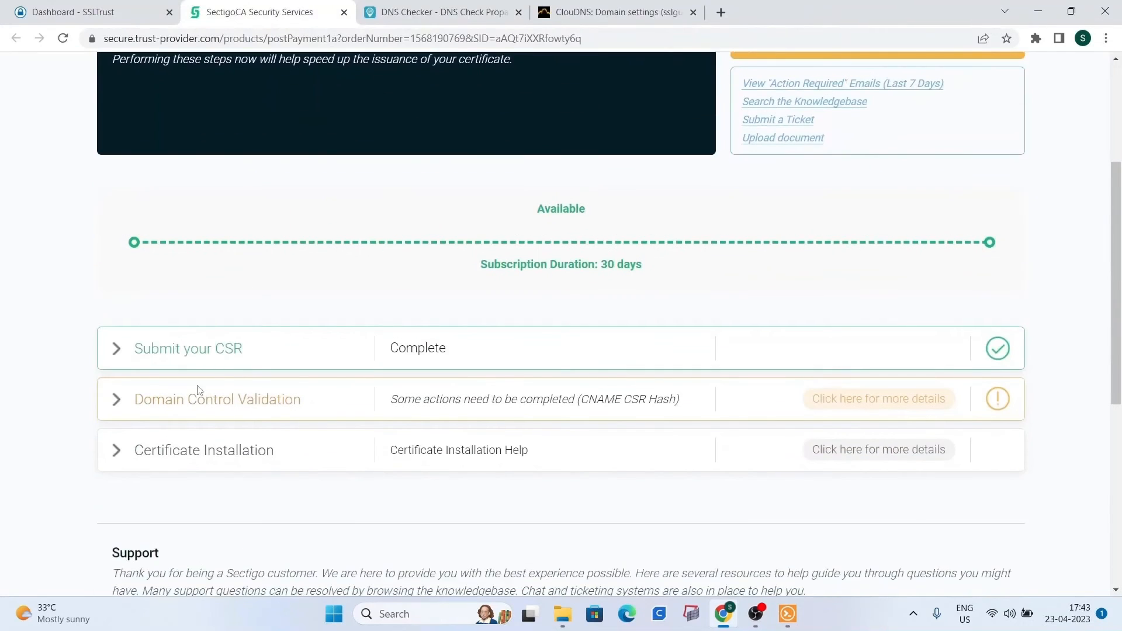
{"action": "left_click", "coordinate": [117, 399]}
{"action": "scroll", "coordinate": [123, 363], "scroll_direction": "down", "scroll_amount": 1}
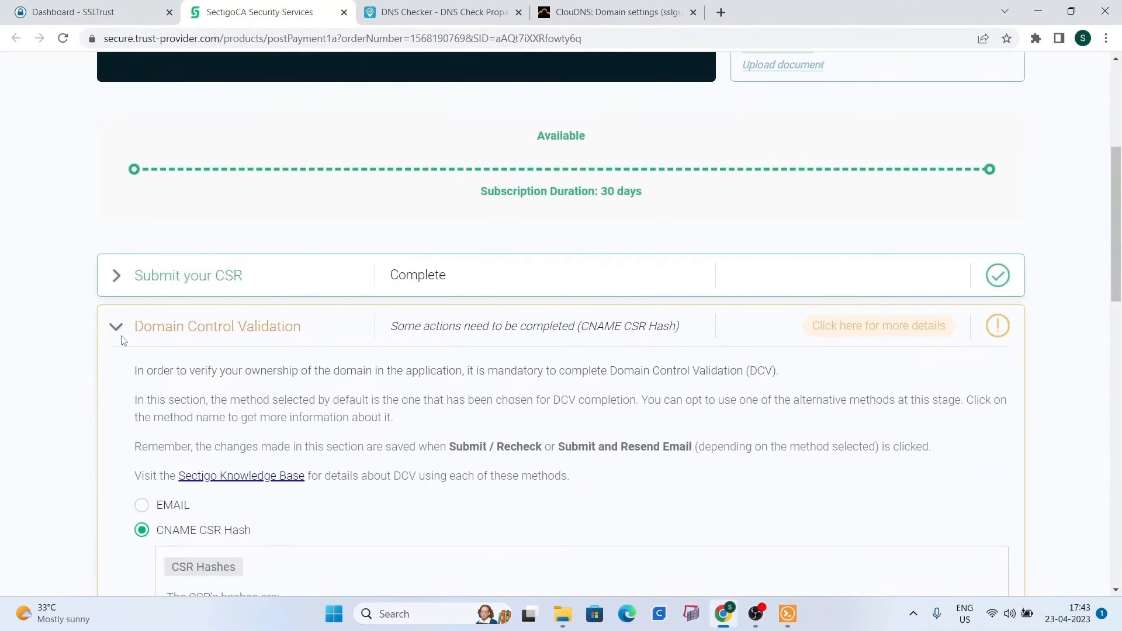
{"action": "scroll", "coordinate": [161, 332], "scroll_direction": "down", "scroll_amount": 3}
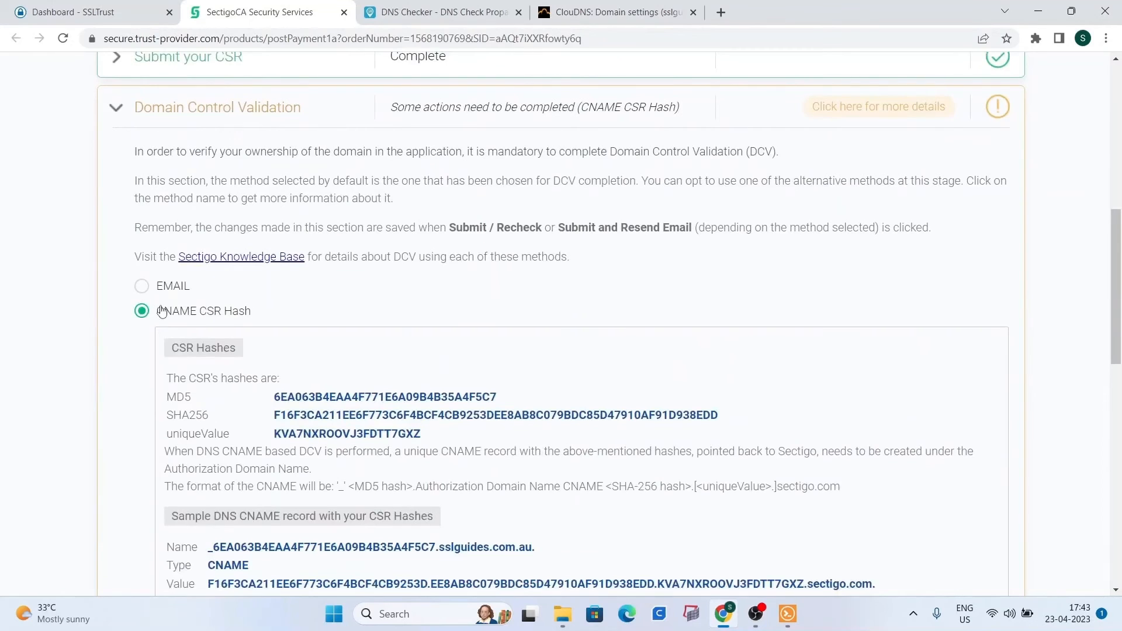
{"action": "scroll", "coordinate": [158, 263], "scroll_direction": "down", "scroll_amount": 2}
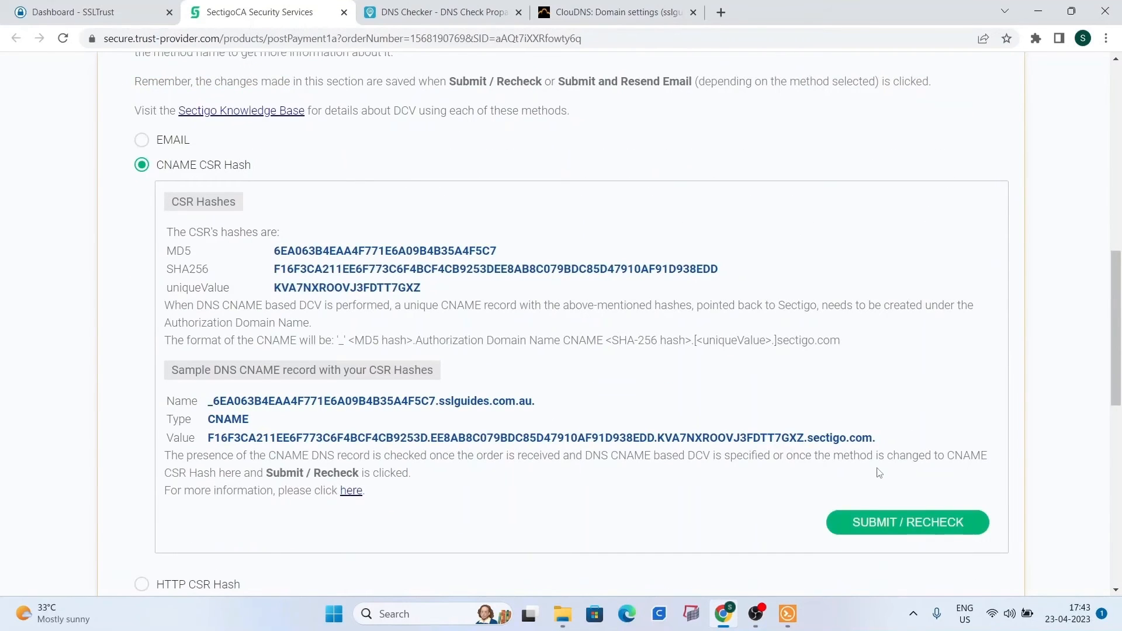
{"action": "left_click", "coordinate": [864, 521]}
{"action": "left_click", "coordinate": [94, 11]}
{"action": "left_click", "coordinate": [114, 123]}
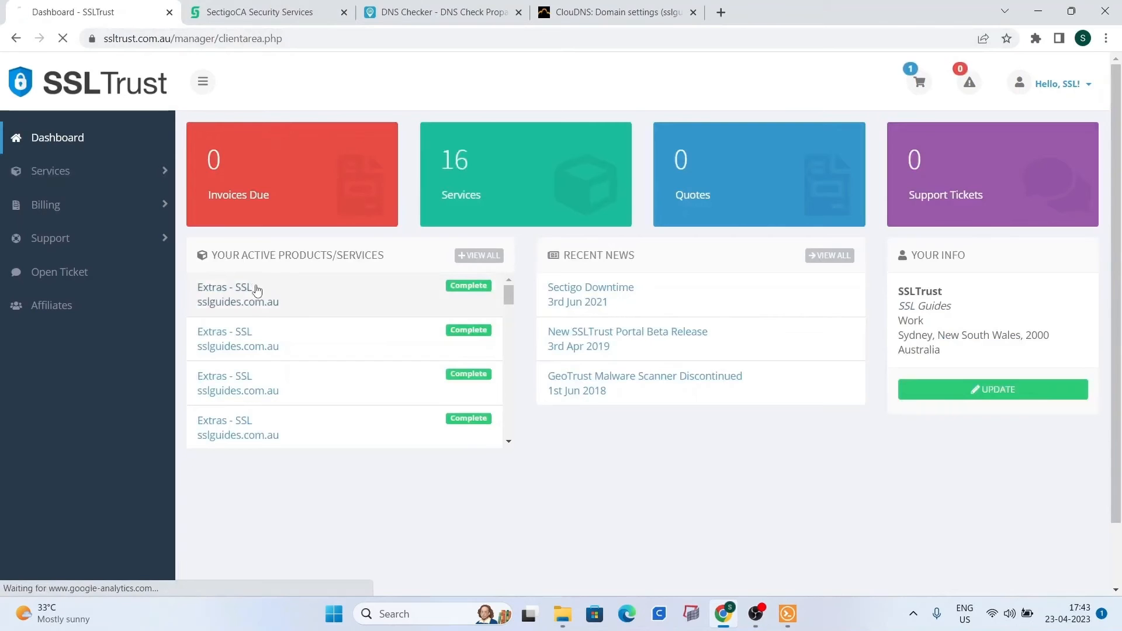
Confirm the sslguides.com.au SSL service is still in Validation, then return to DNS Checker.
{"action": "left_click", "coordinate": [277, 282]}
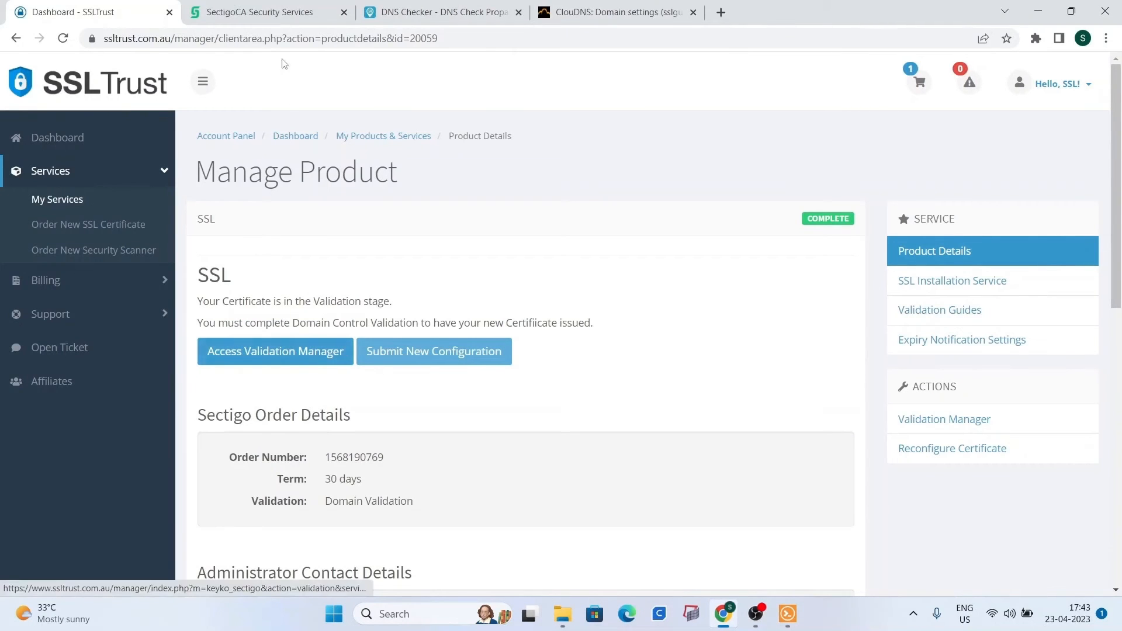
{"action": "left_click", "coordinate": [274, 12]}
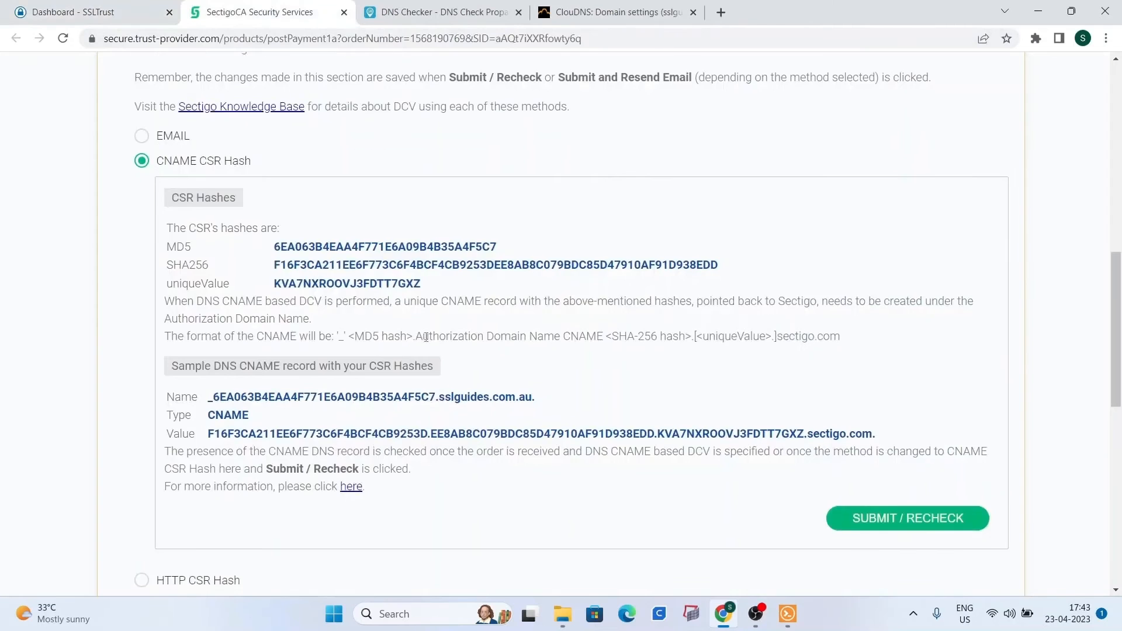
{"action": "left_click", "coordinate": [478, 9]}
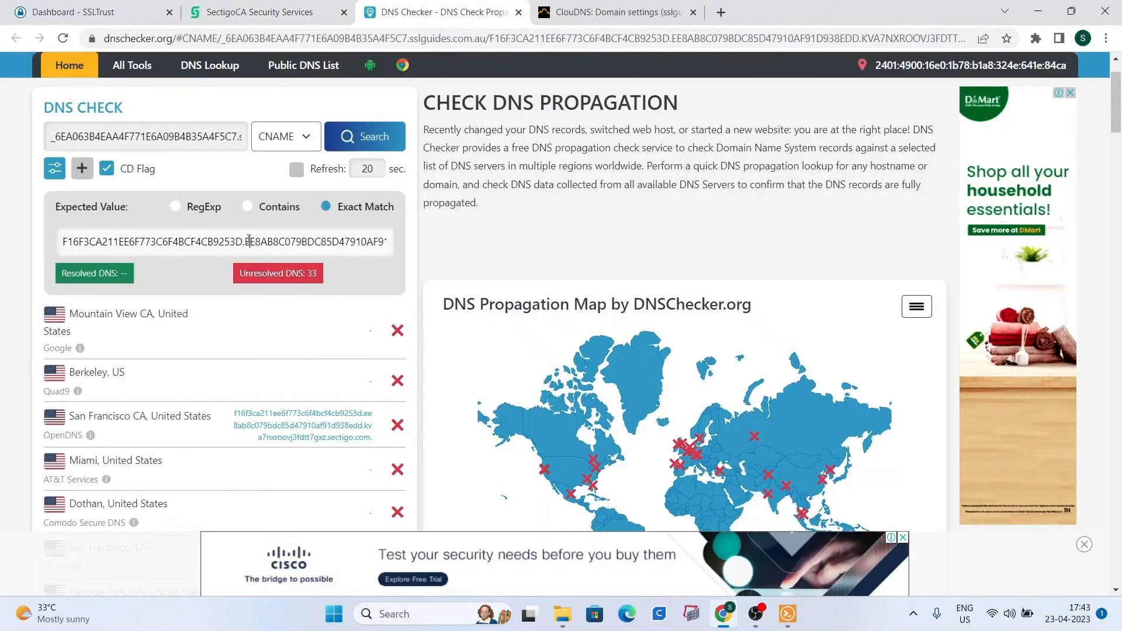
Rerun the CNAME propagation lookup and resubmit the Sectigo CNAME validation recheck.
{"action": "left_click", "coordinate": [365, 138]}
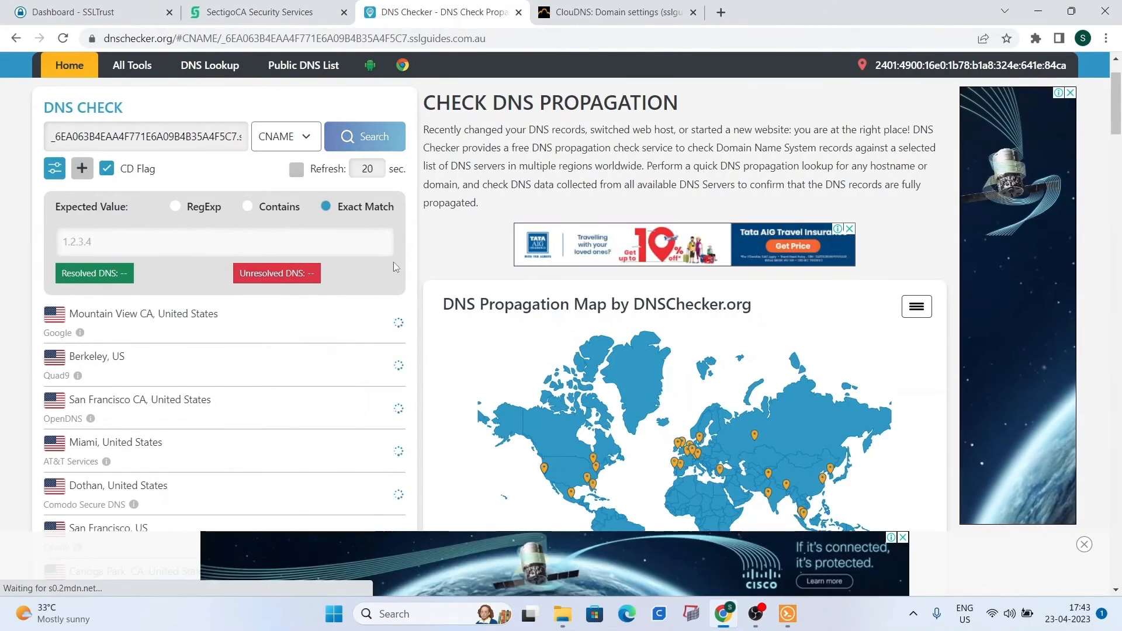
{"action": "scroll", "coordinate": [399, 277], "scroll_direction": "up", "scroll_amount": 1}
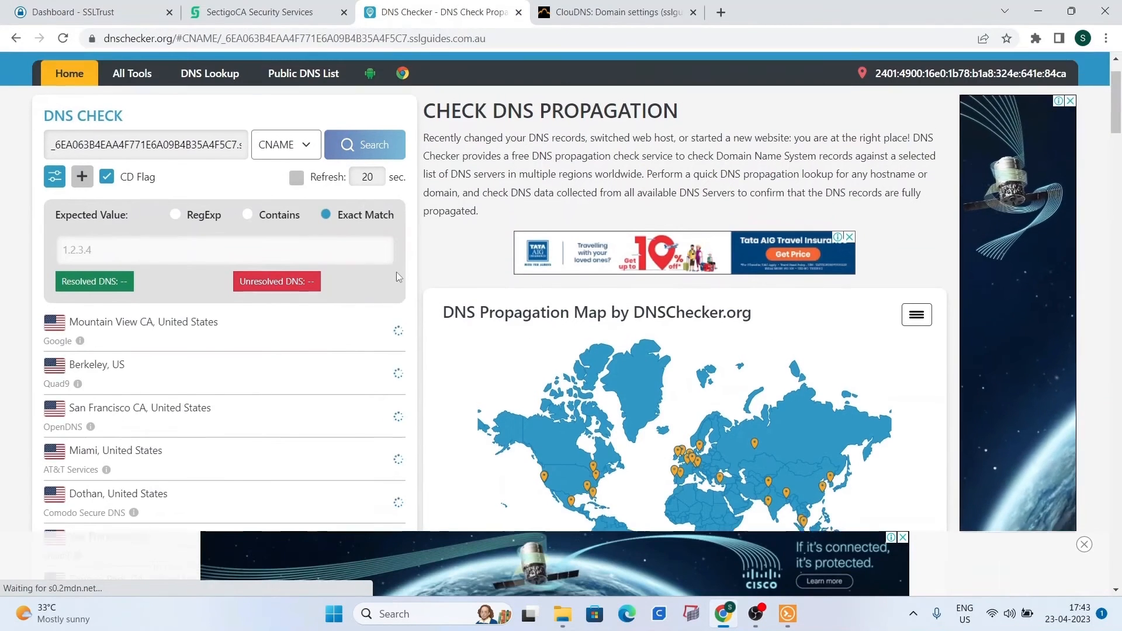
{"action": "scroll", "coordinate": [468, 292], "scroll_direction": "down", "scroll_amount": 3}
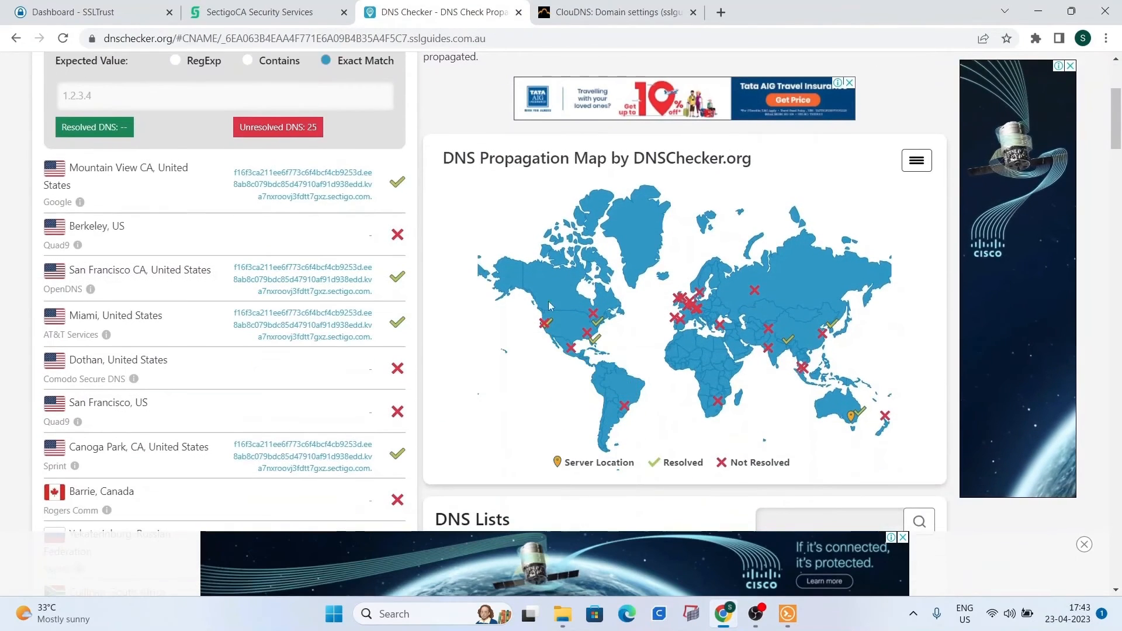
{"action": "mouse_move", "coordinate": [587, 322]}
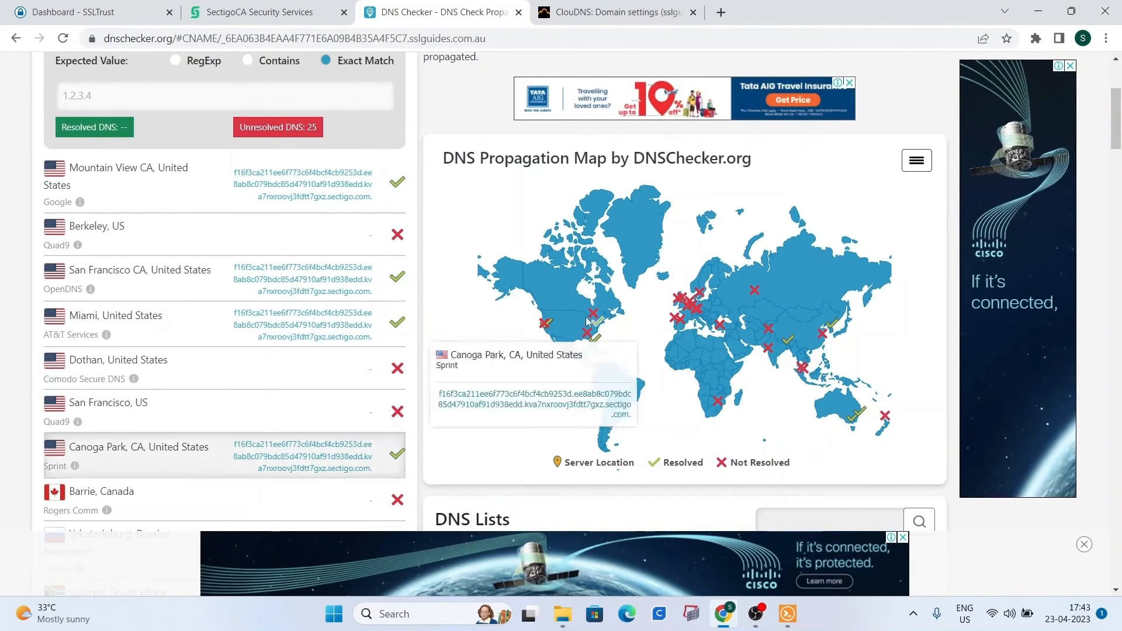
{"action": "left_click", "coordinate": [315, 11]}
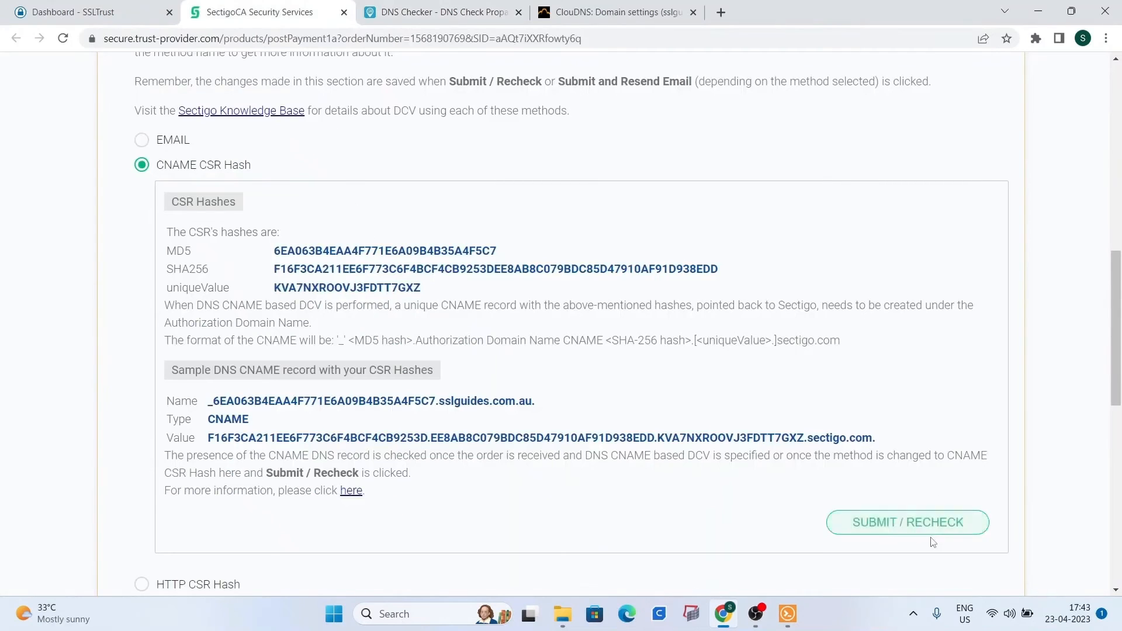
{"action": "left_click", "coordinate": [897, 517]}
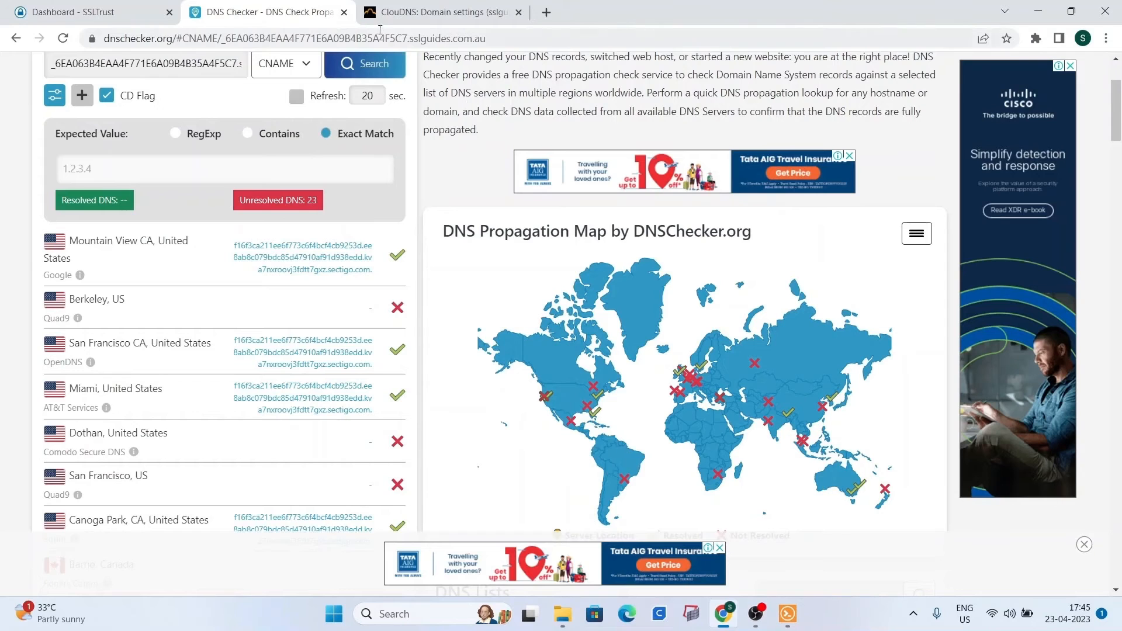
{"action": "left_click", "coordinate": [344, 13]}
Open the Collect/Download Certificate page for the issued sslguides.com.au certificate.
{"action": "left_click", "coordinate": [132, 22]}
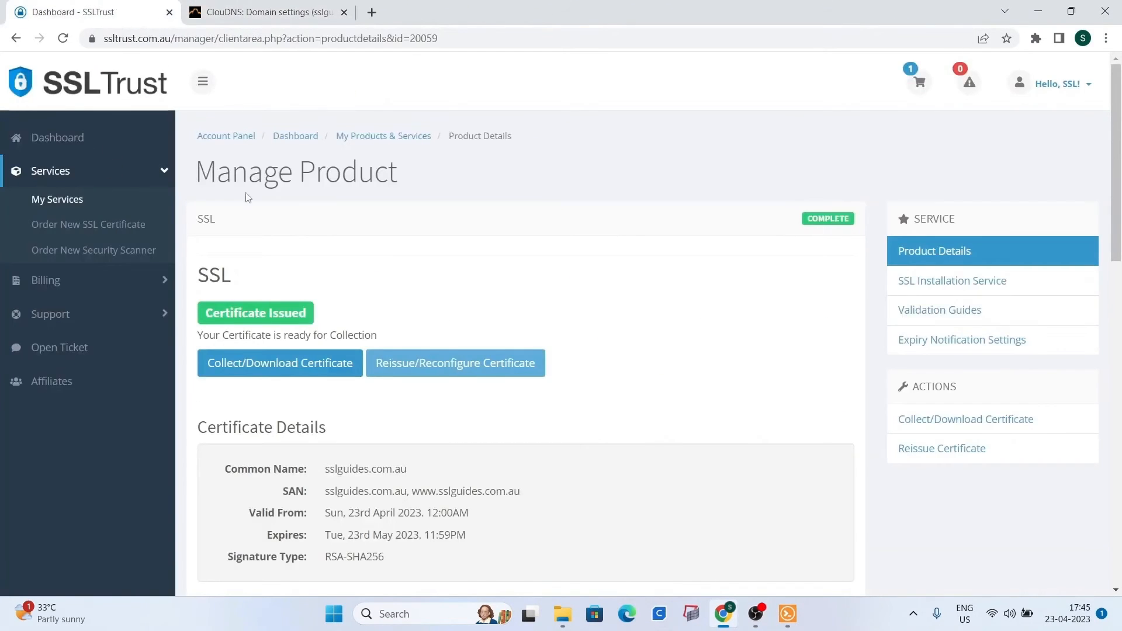
{"action": "left_click", "coordinate": [67, 144]}
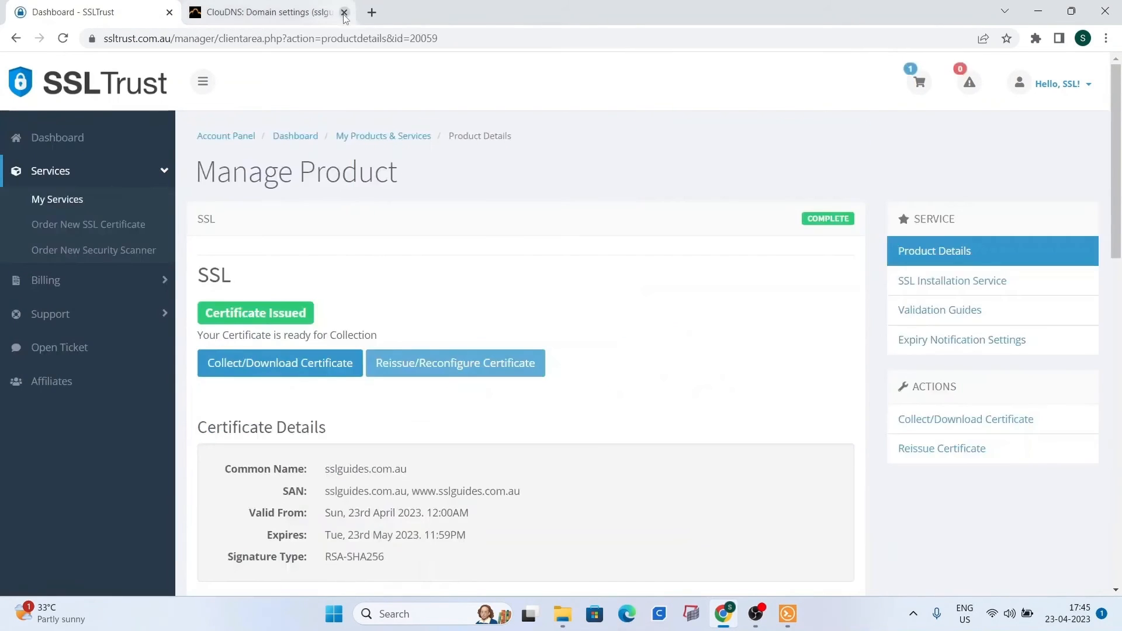
{"action": "left_click", "coordinate": [343, 12]}
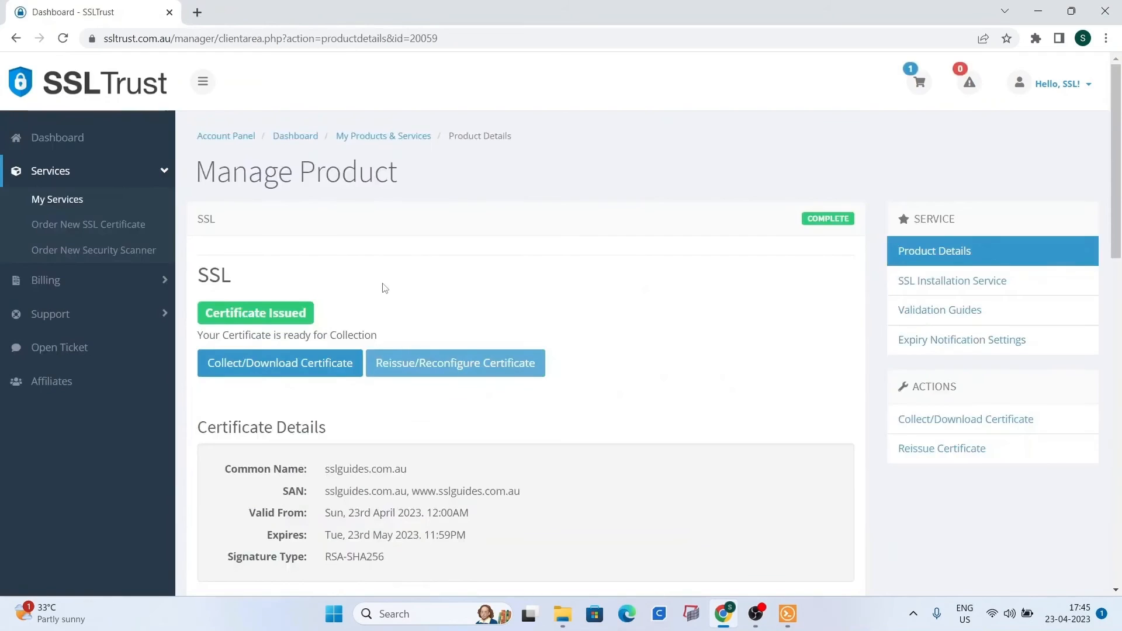
{"action": "scroll", "coordinate": [384, 288], "scroll_direction": "down", "scroll_amount": 1}
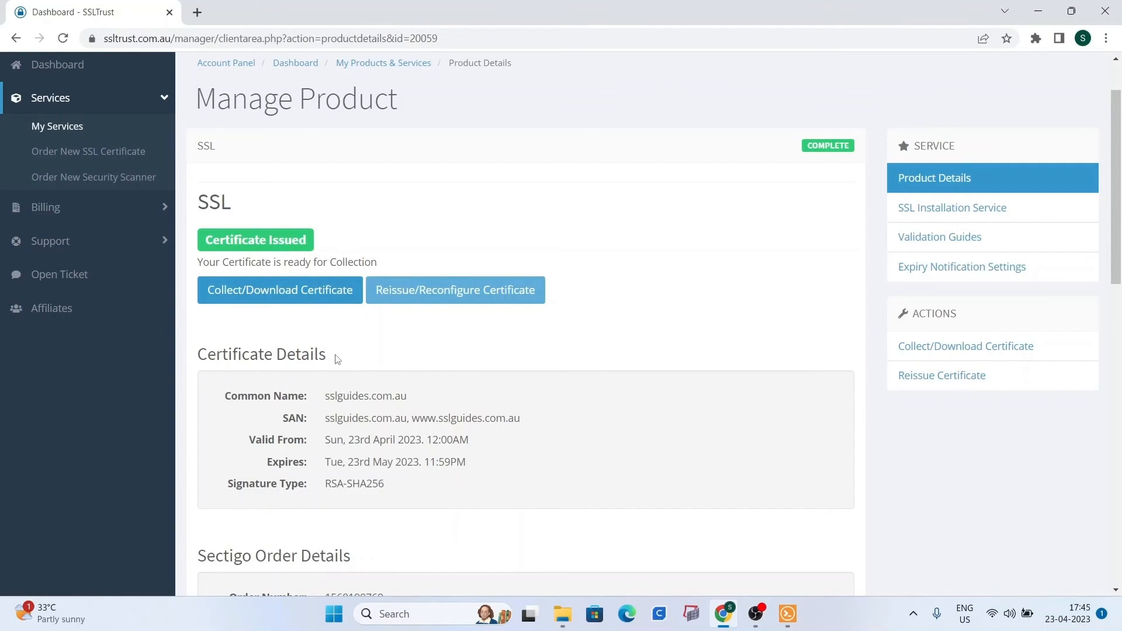
{"action": "left_click", "coordinate": [295, 293]}
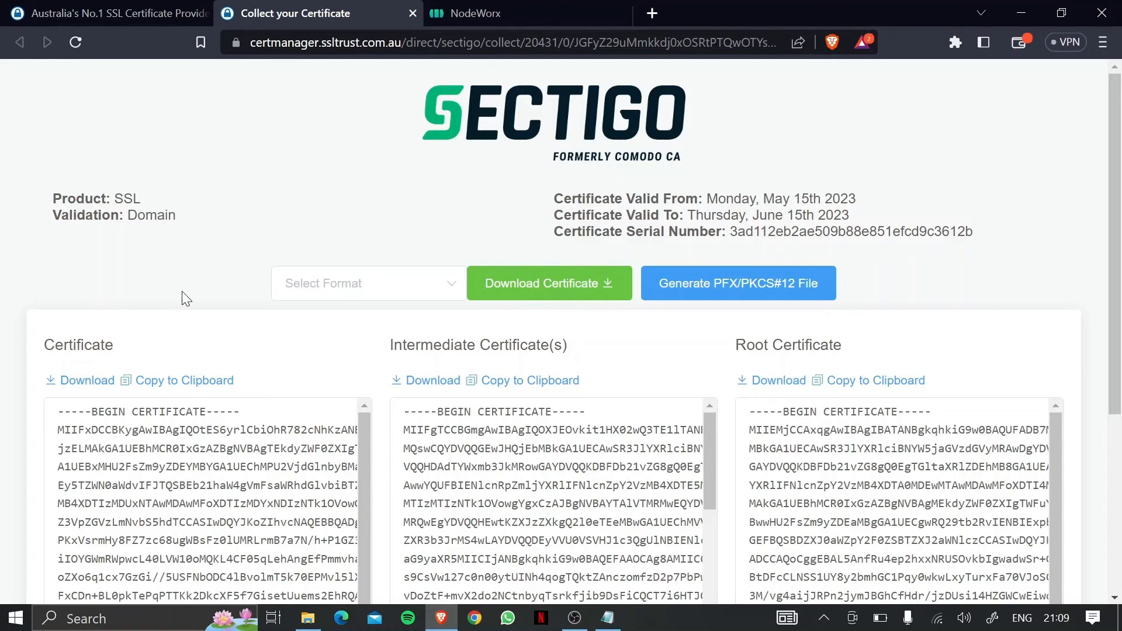
Copy the issued domain certificate text to the clipboard and switch to NodeWorx.
{"action": "scroll", "coordinate": [847, 242], "scroll_direction": "down", "scroll_amount": 3}
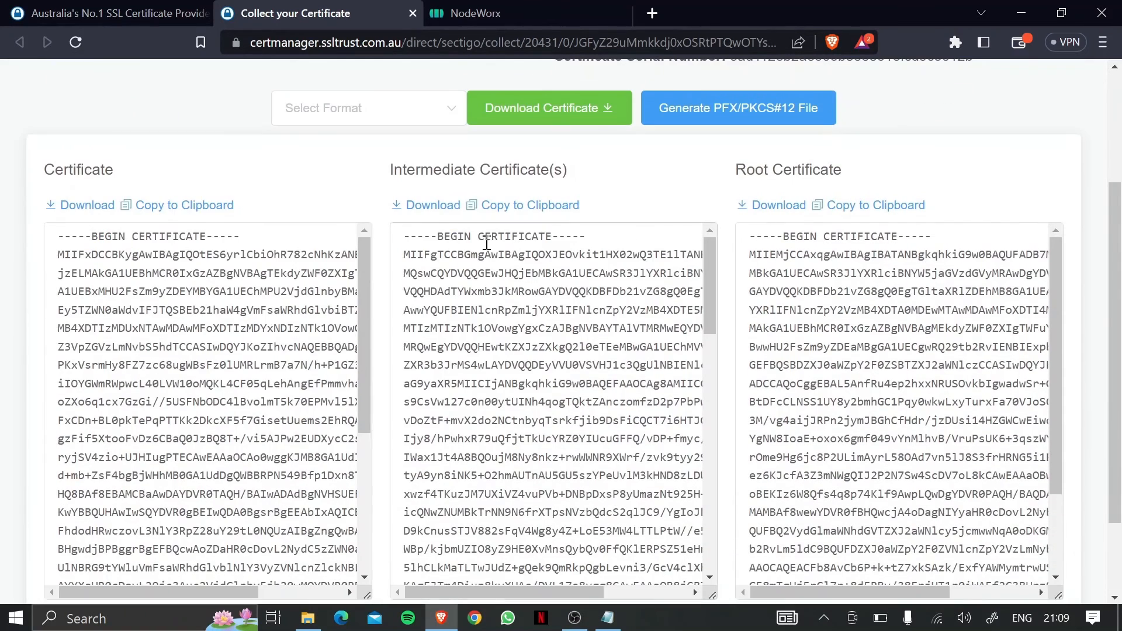
{"action": "left_click", "coordinate": [174, 208]}
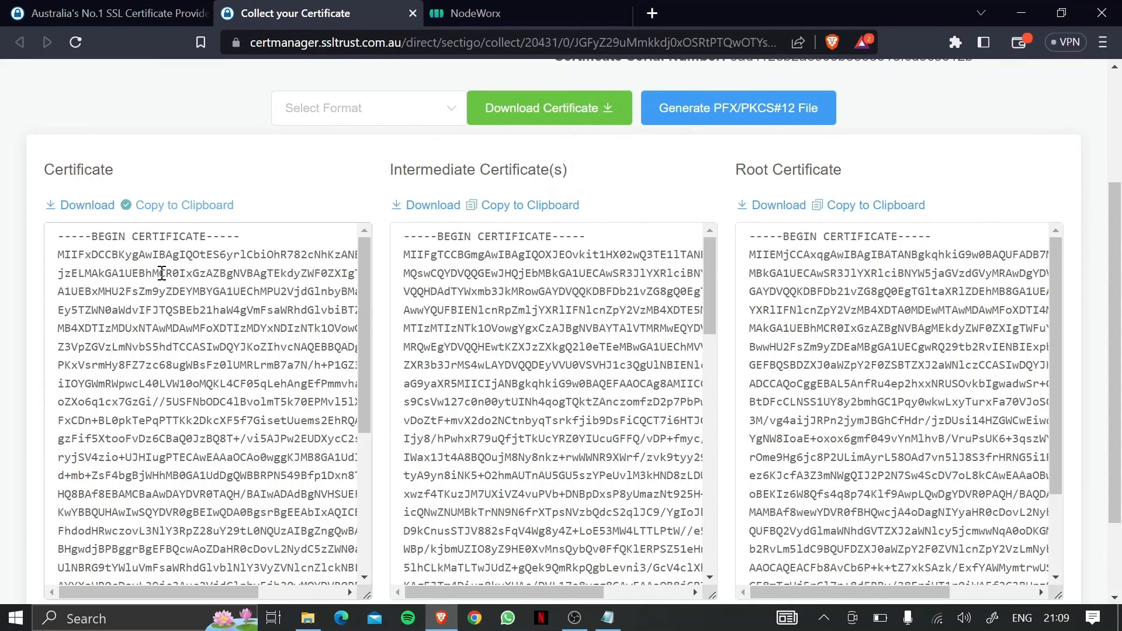
{"action": "left_click", "coordinate": [510, 7]}
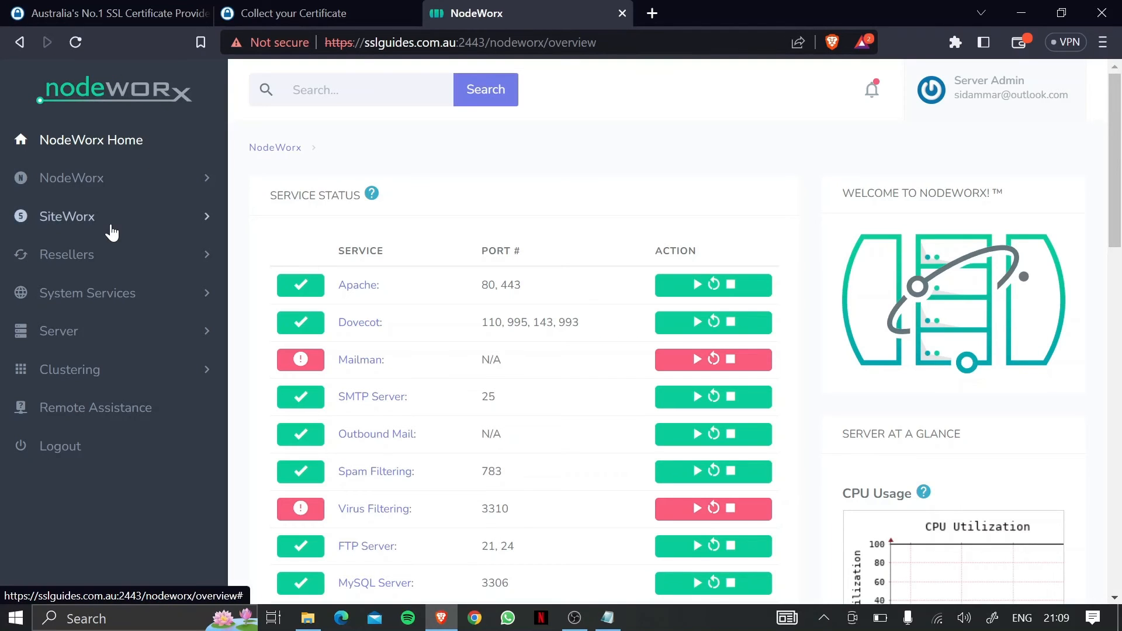
Expand the server settings and go to the server's SSL certificates list.
{"action": "left_click", "coordinate": [79, 339]}
{"action": "scroll", "coordinate": [92, 309], "scroll_direction": "down", "scroll_amount": 2}
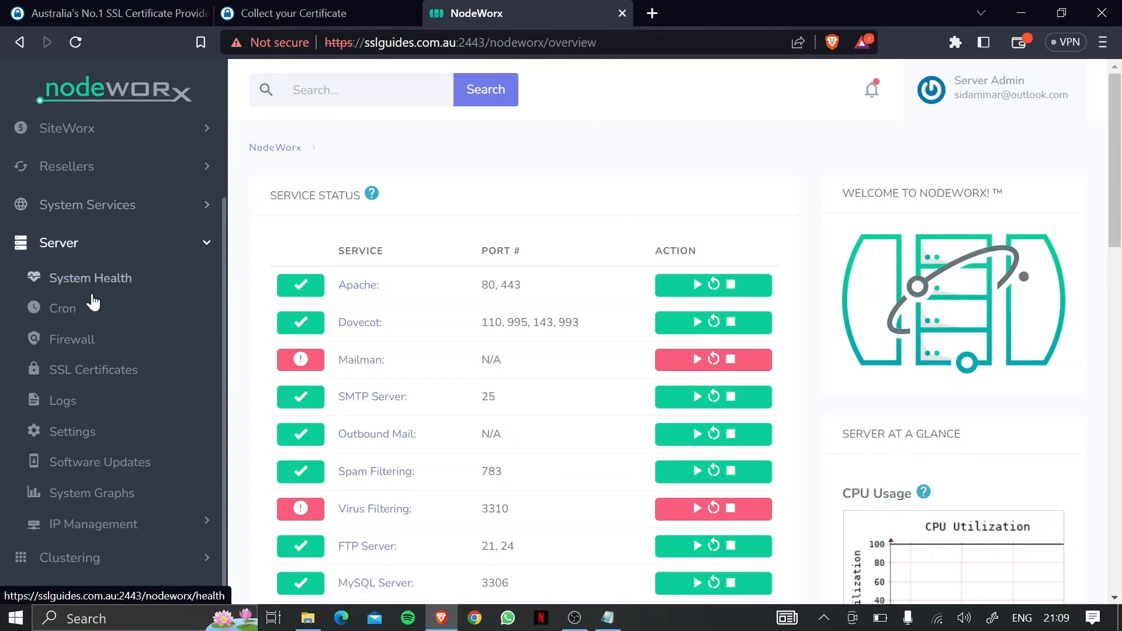
{"action": "left_click", "coordinate": [97, 371]}
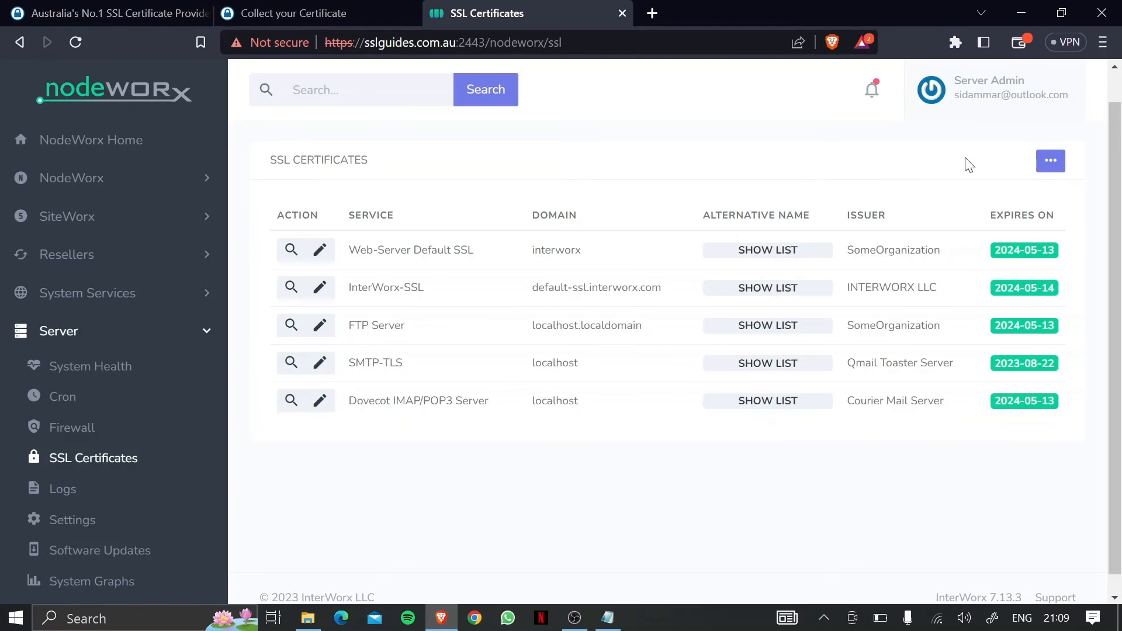
Start Update Service Certificates and choose Copy/Paste as the certificate source.
{"action": "left_click", "coordinate": [1058, 169]}
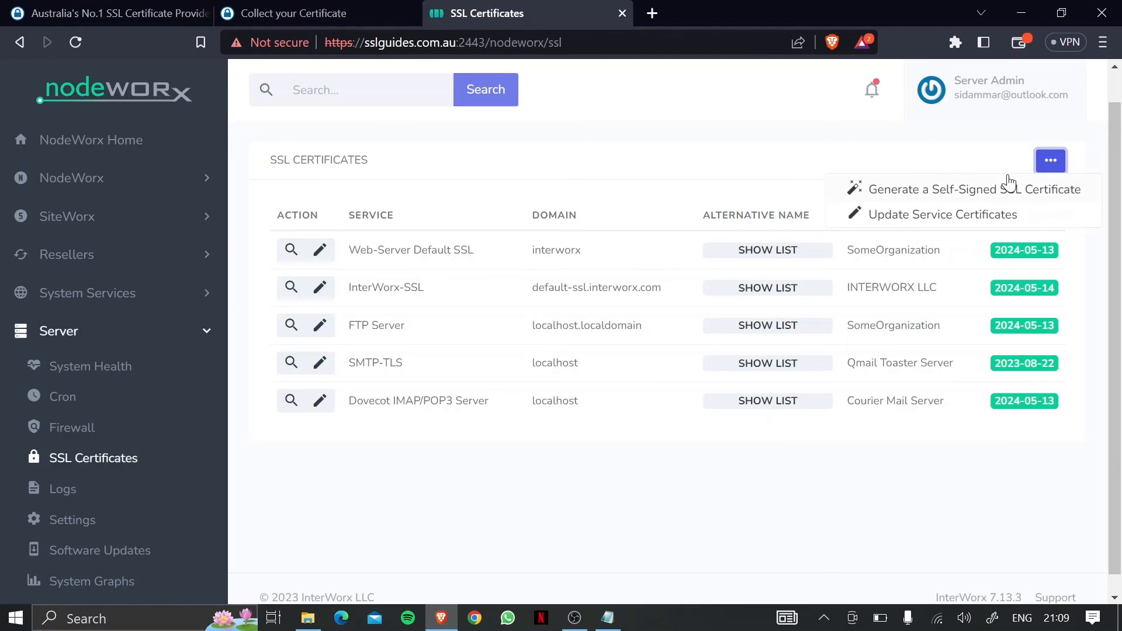
{"action": "left_click", "coordinate": [928, 222]}
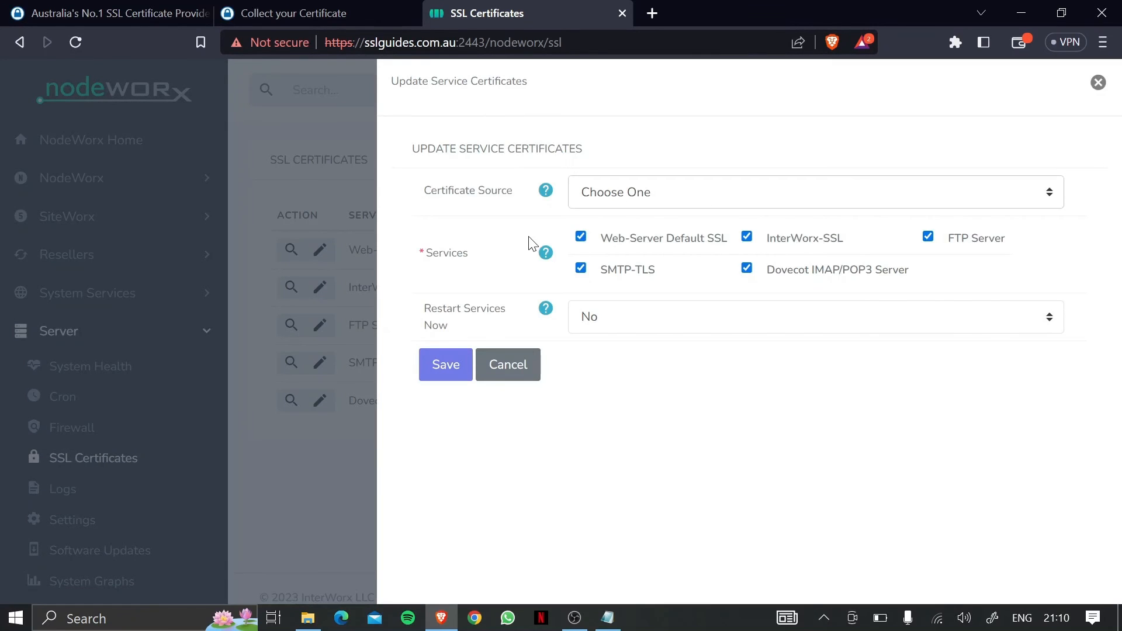
{"action": "left_click", "coordinate": [661, 193]}
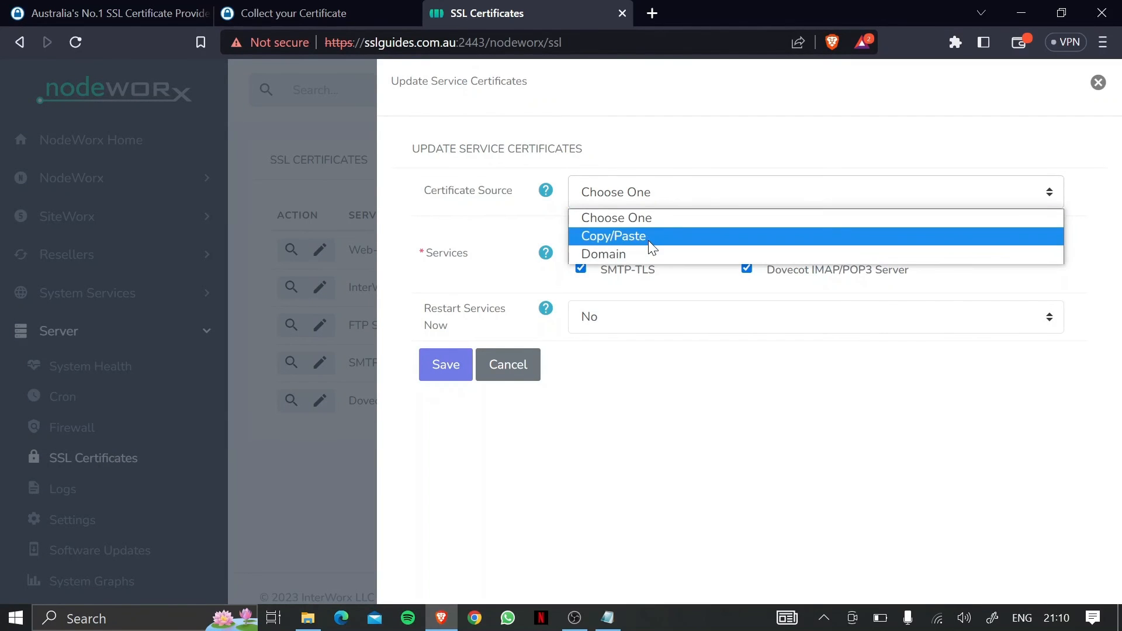
{"action": "left_click", "coordinate": [647, 236]}
{"action": "scroll", "coordinate": [618, 228], "scroll_direction": "down", "scroll_amount": 1}
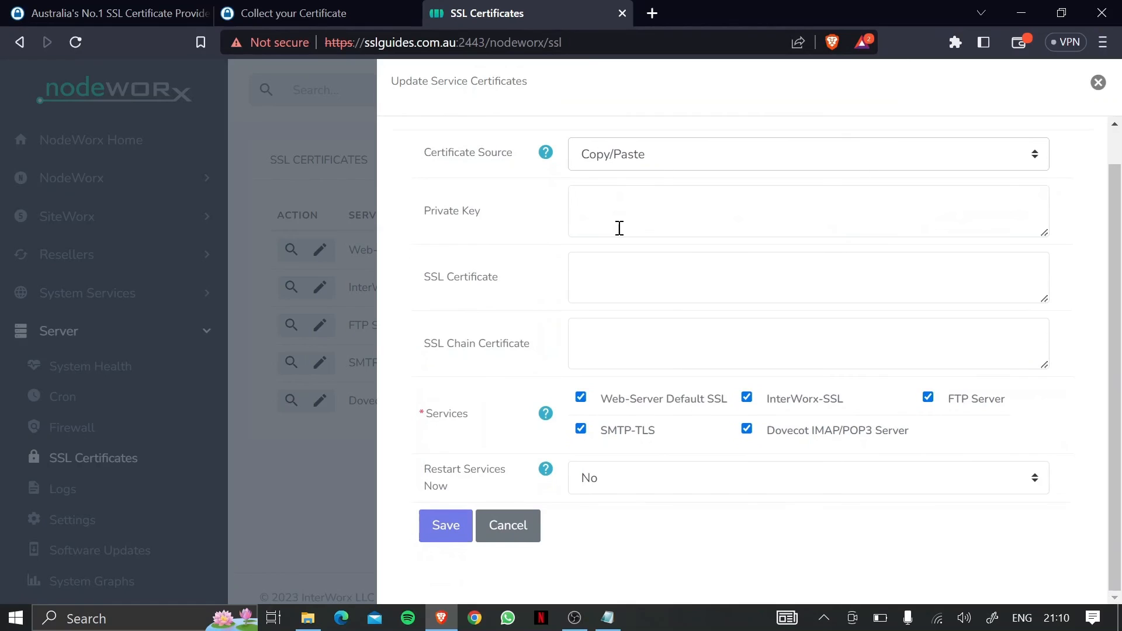
Copy the saved private key from Notepad and paste it into the Private Key field.
{"action": "left_click", "coordinate": [608, 617]}
{"action": "left_click_drag", "start_coordinate": [365, 411], "coordinate": [134, 73]}
{"action": "right_click", "coordinate": [274, 143]}
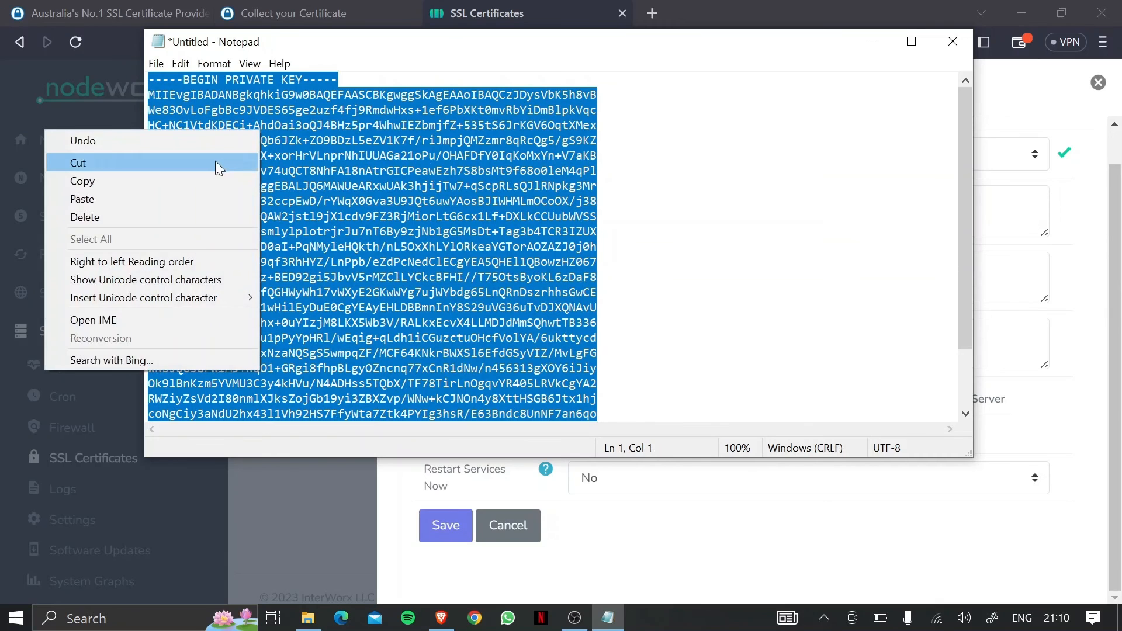
{"action": "left_click", "coordinate": [197, 176]}
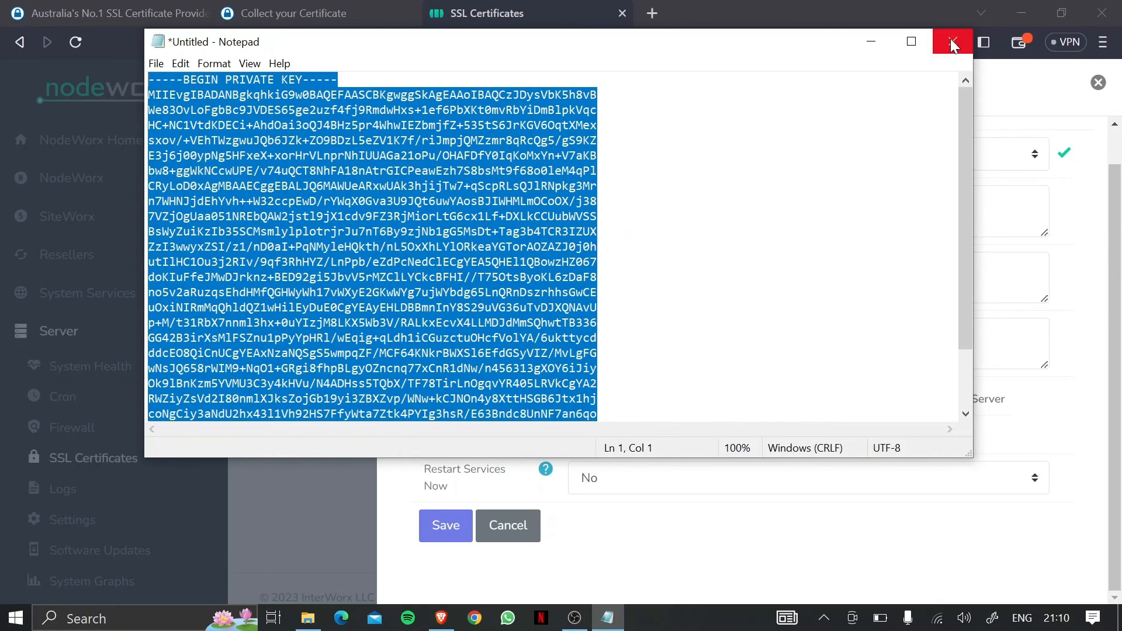
{"action": "left_click", "coordinate": [871, 42]}
{"action": "left_click", "coordinate": [634, 172]}
{"action": "left_click", "coordinate": [530, 225]}
{"action": "left_click", "coordinate": [615, 211]}
{"action": "right_click", "coordinate": [616, 211]}
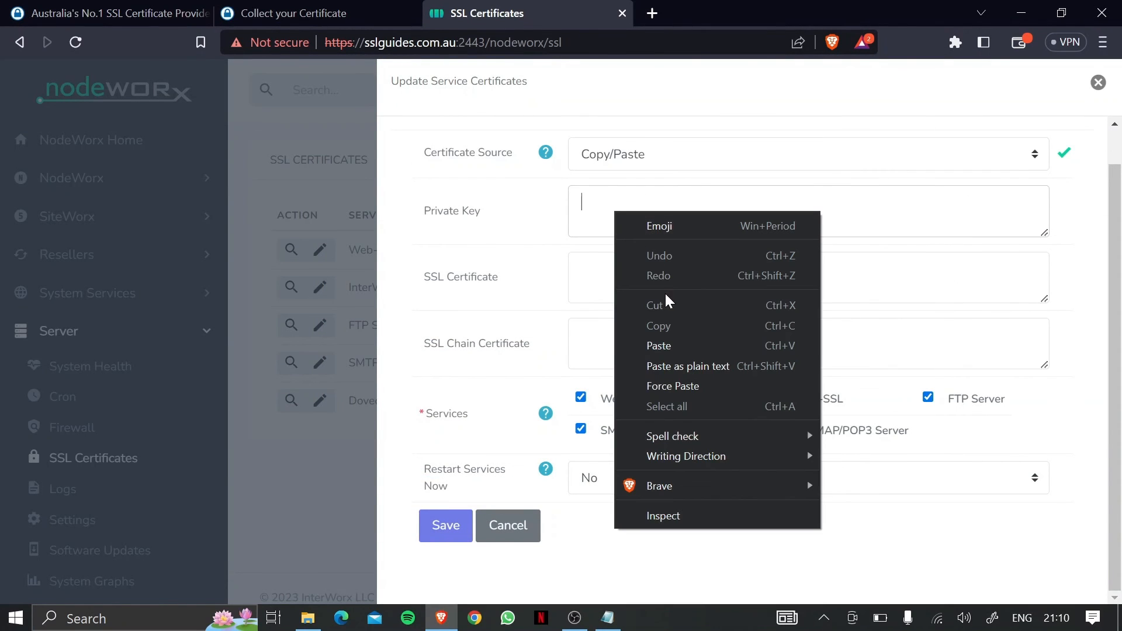
{"action": "left_click", "coordinate": [664, 349]}
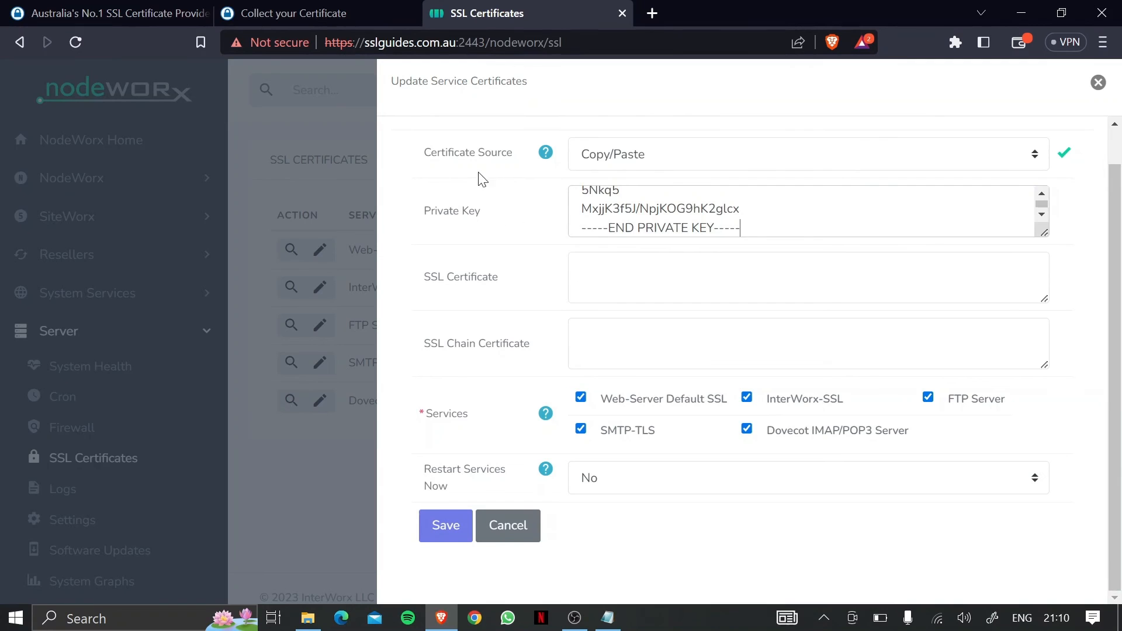
Copy the issued Sectigo certificate and paste it into the SSL Certificate field.
{"action": "left_click", "coordinate": [330, 13]}
{"action": "left_click", "coordinate": [191, 207]}
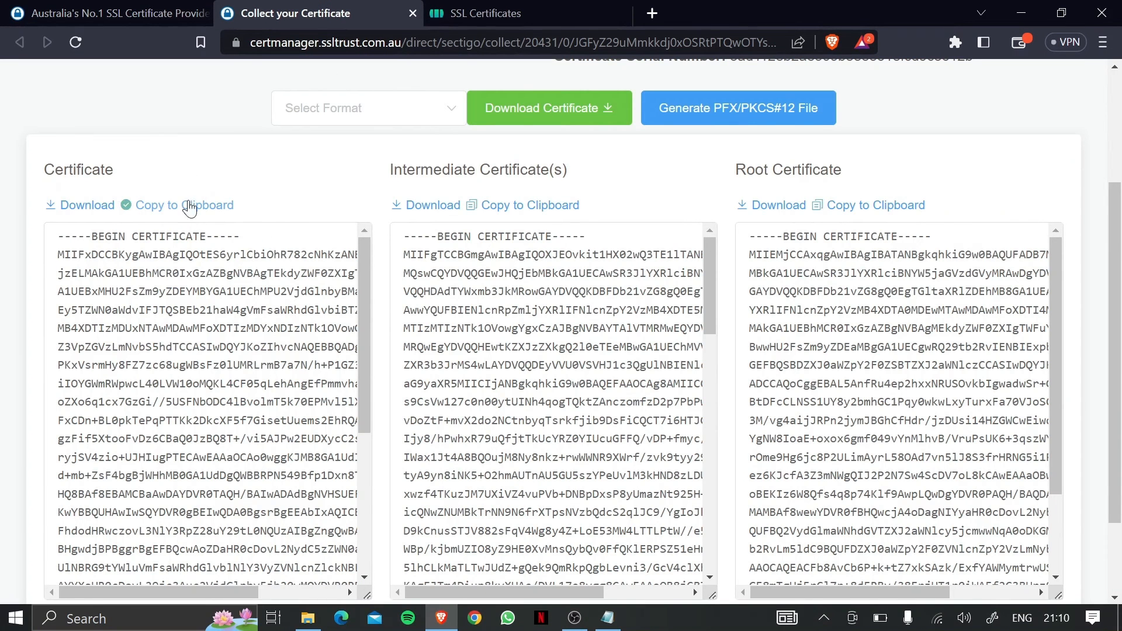
{"action": "left_click", "coordinate": [520, 7]}
{"action": "left_click", "coordinate": [650, 284]}
{"action": "right_click", "coordinate": [645, 281]}
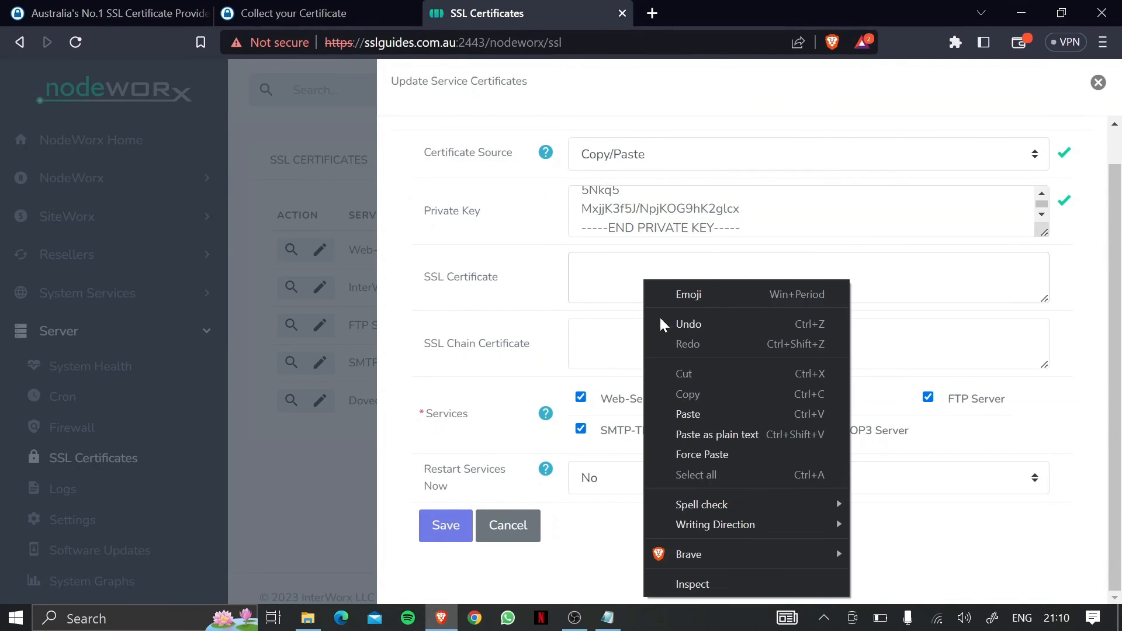
{"action": "left_click", "coordinate": [689, 415]}
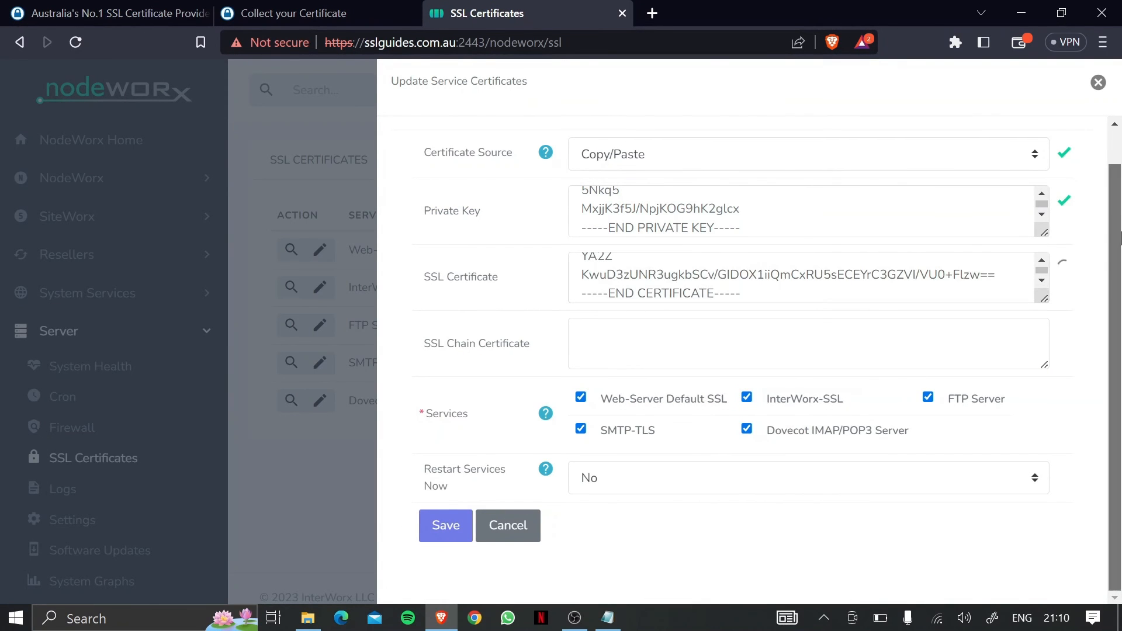
Paste the Sectigo intermediate into the Chain Certificate field and set Restart Services Now to Yes.
{"action": "left_click", "coordinate": [343, 7]}
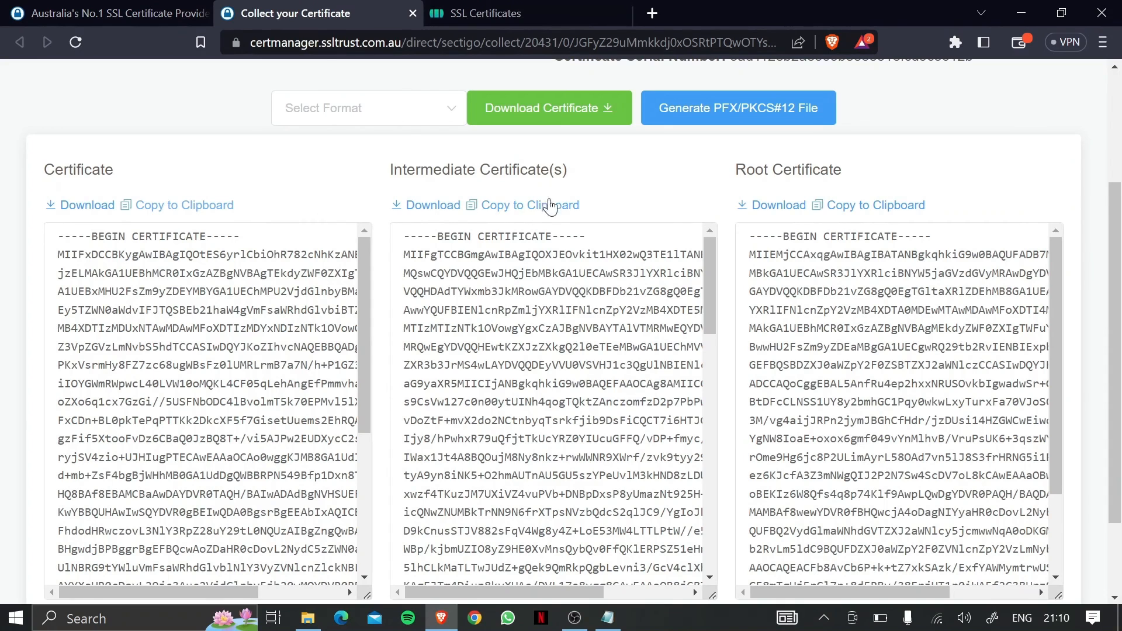
{"action": "left_click", "coordinate": [514, 205]}
{"action": "left_click", "coordinate": [518, 8]}
{"action": "right_click", "coordinate": [624, 328]}
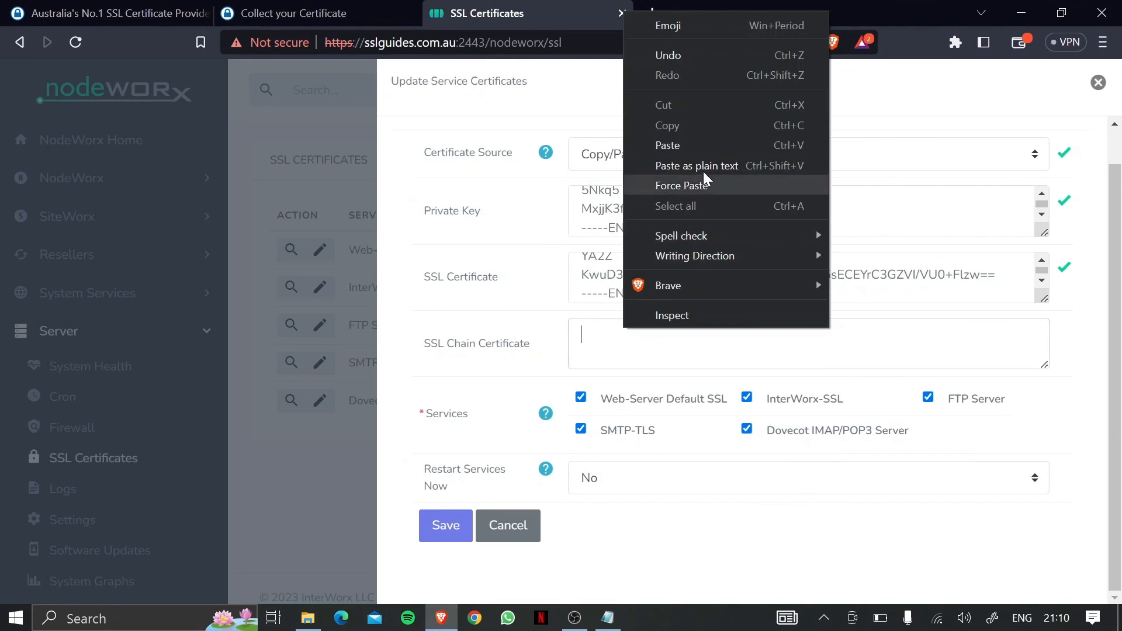
{"action": "left_click", "coordinate": [708, 141]}
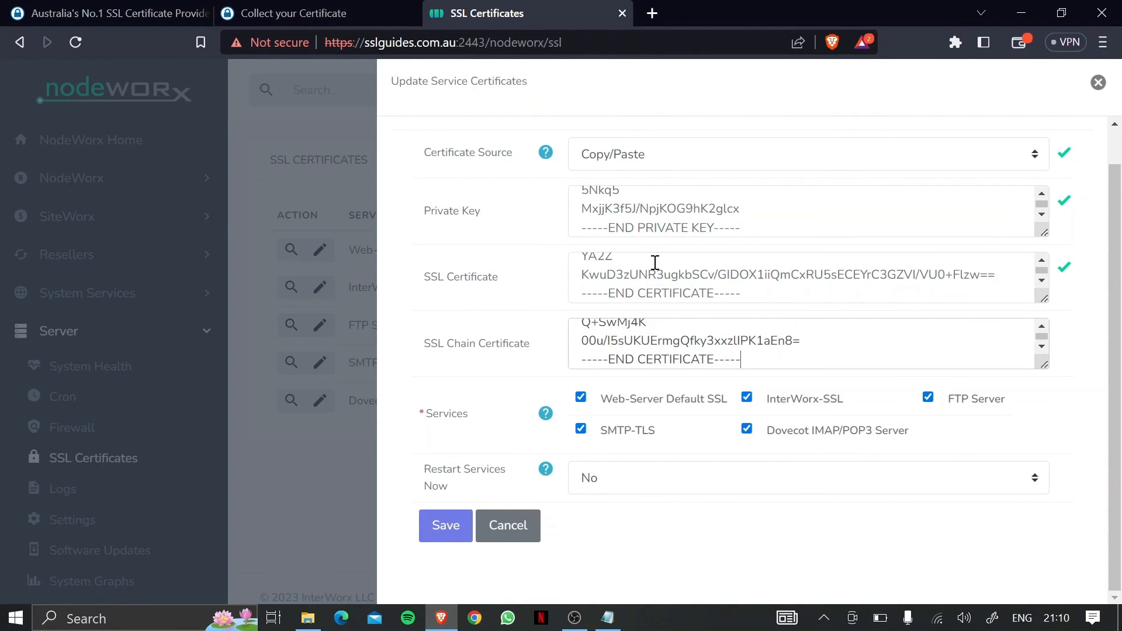
{"action": "left_click", "coordinate": [666, 484]}
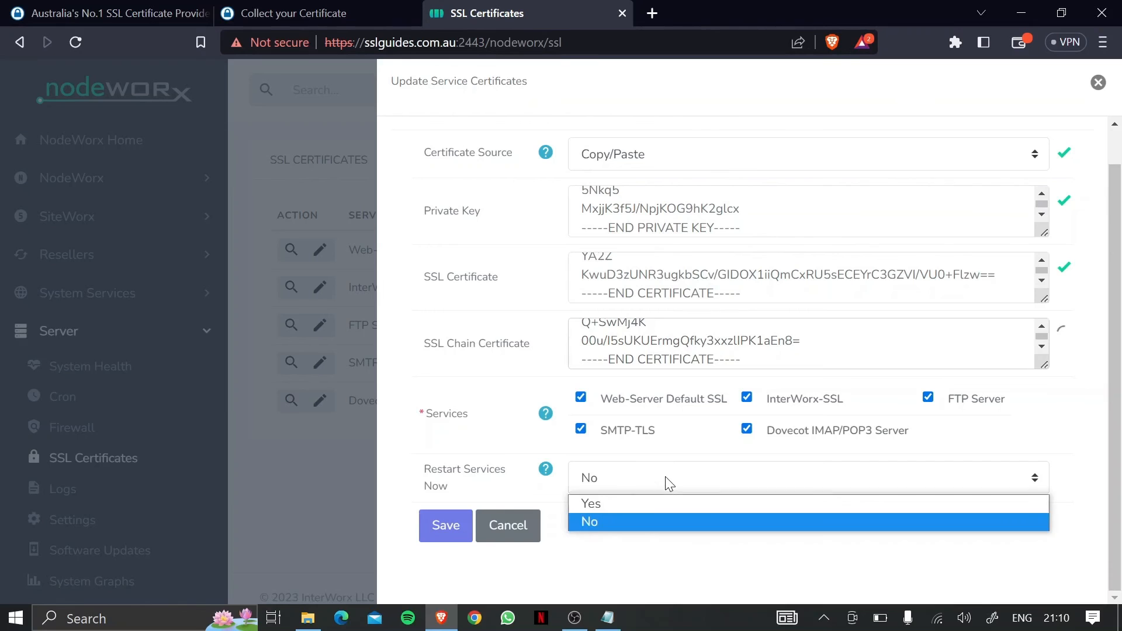
{"action": "left_click", "coordinate": [651, 506]}
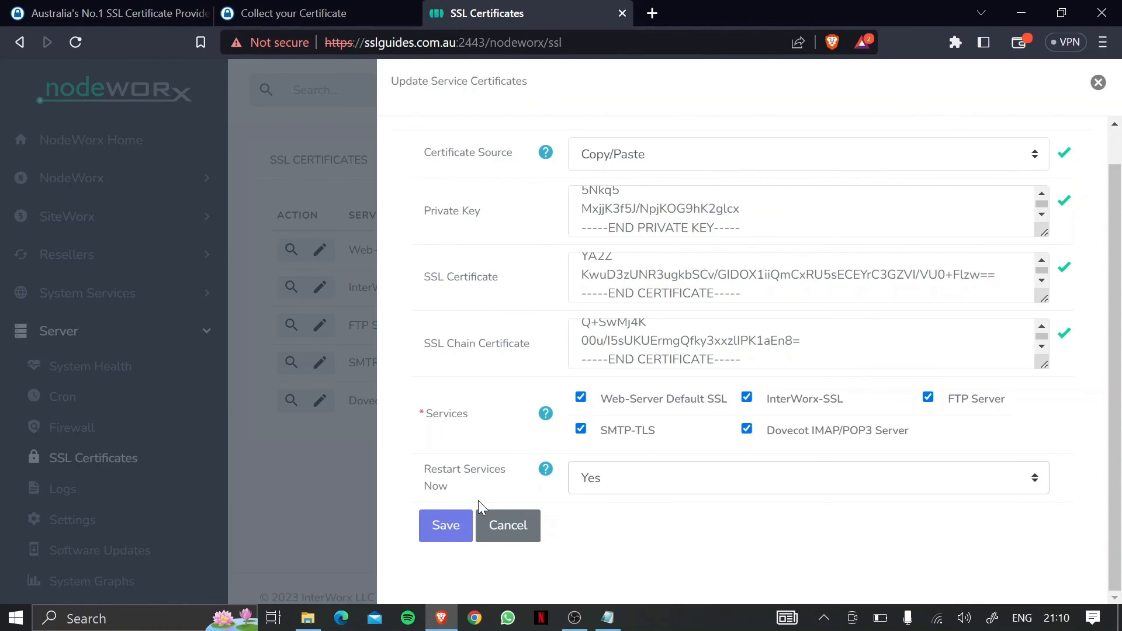
Save the certificates to all five services, then replace the certificates tab with a new blank one.
{"action": "left_click", "coordinate": [436, 521]}
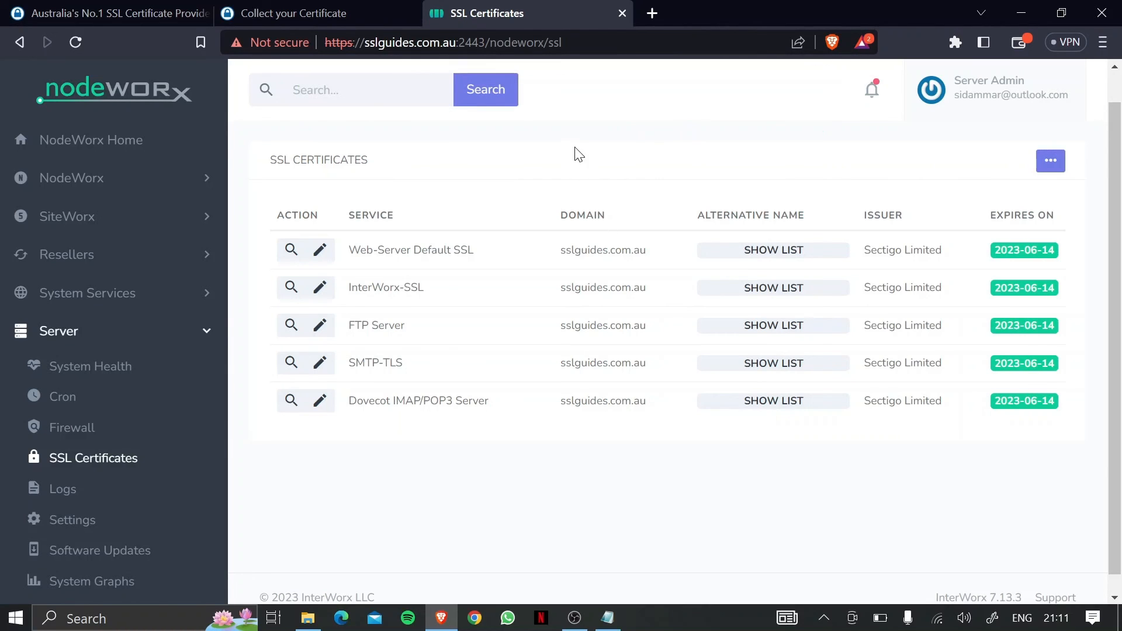
{"action": "left_click", "coordinate": [622, 13]}
{"action": "left_click", "coordinate": [444, 13]}
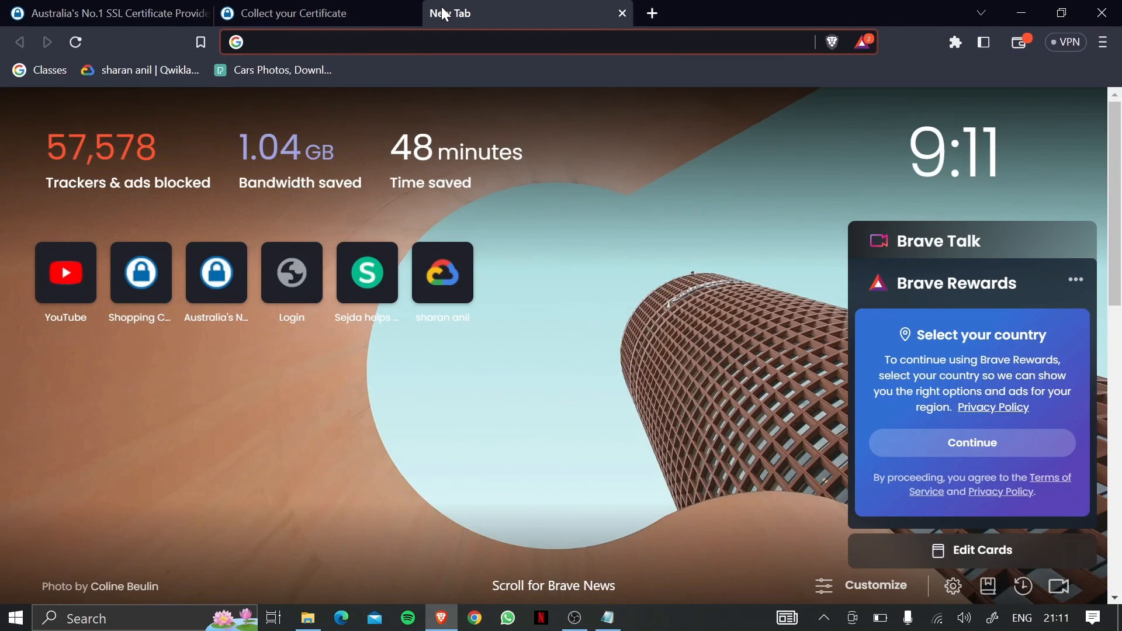
{"action": "type", "text": "httpd:"}
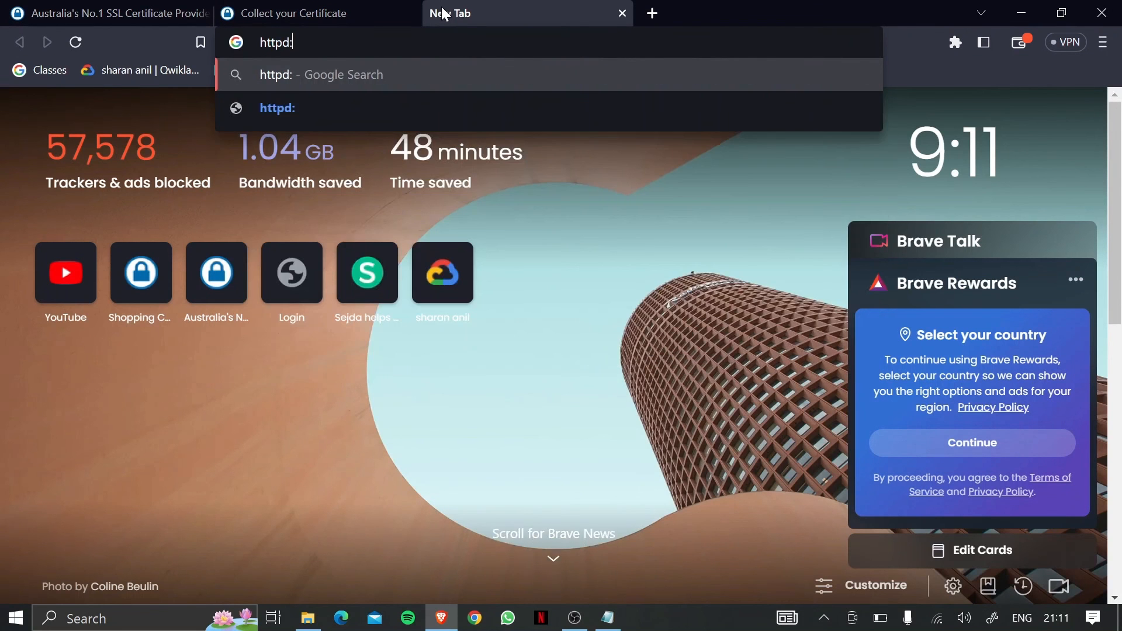
{"action": "key", "text": "BackSpace"}
{"action": "key", "text": "BackSpace"}
{"action": "type", "text": "s"}
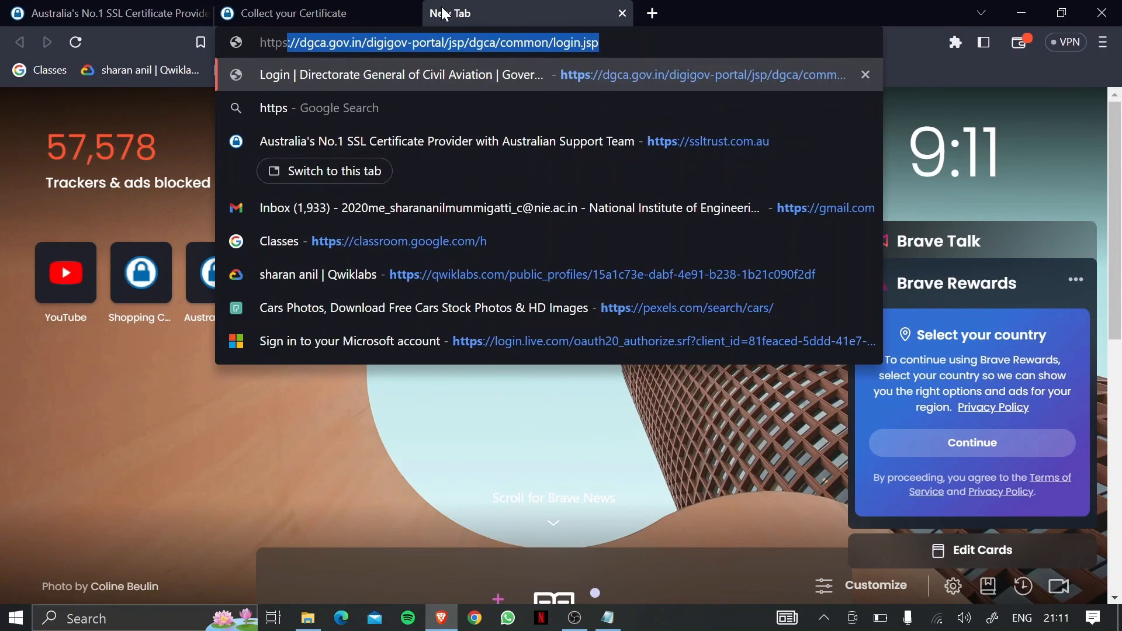
{"action": "type", "text": "://ssl"}
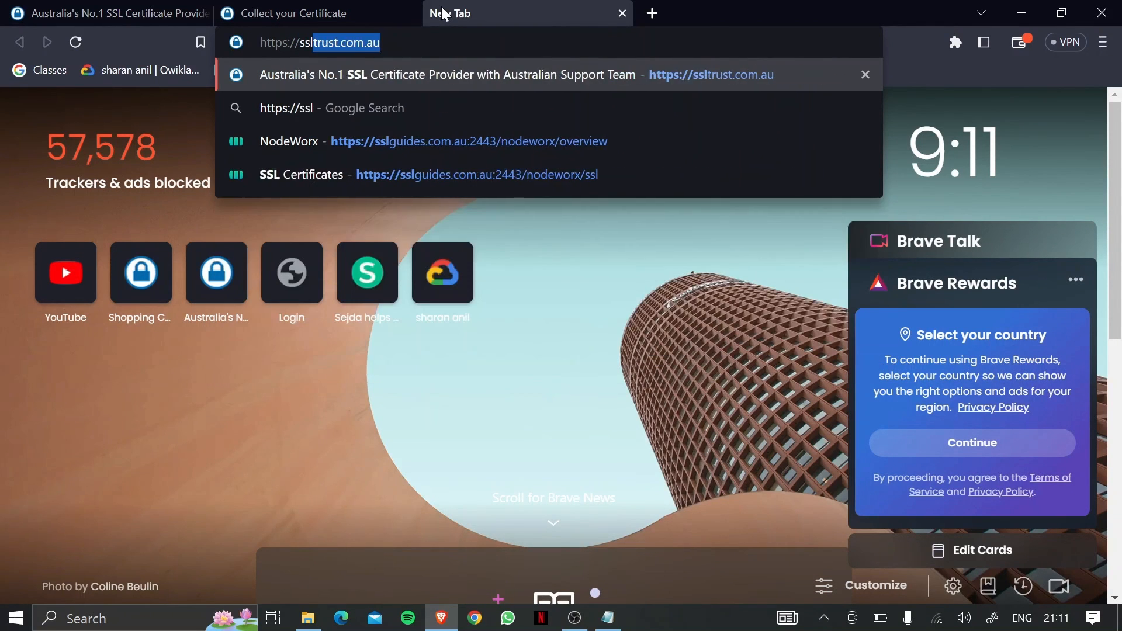
{"action": "type", "text": "guides.com"}
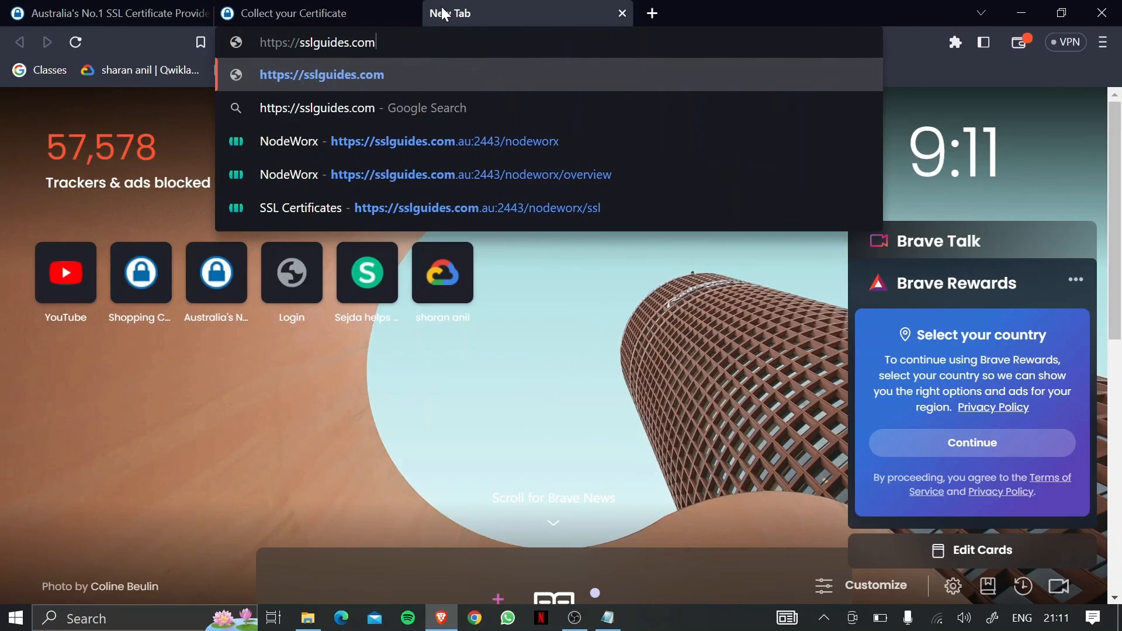
{"action": "type", "text": ".au:244"}
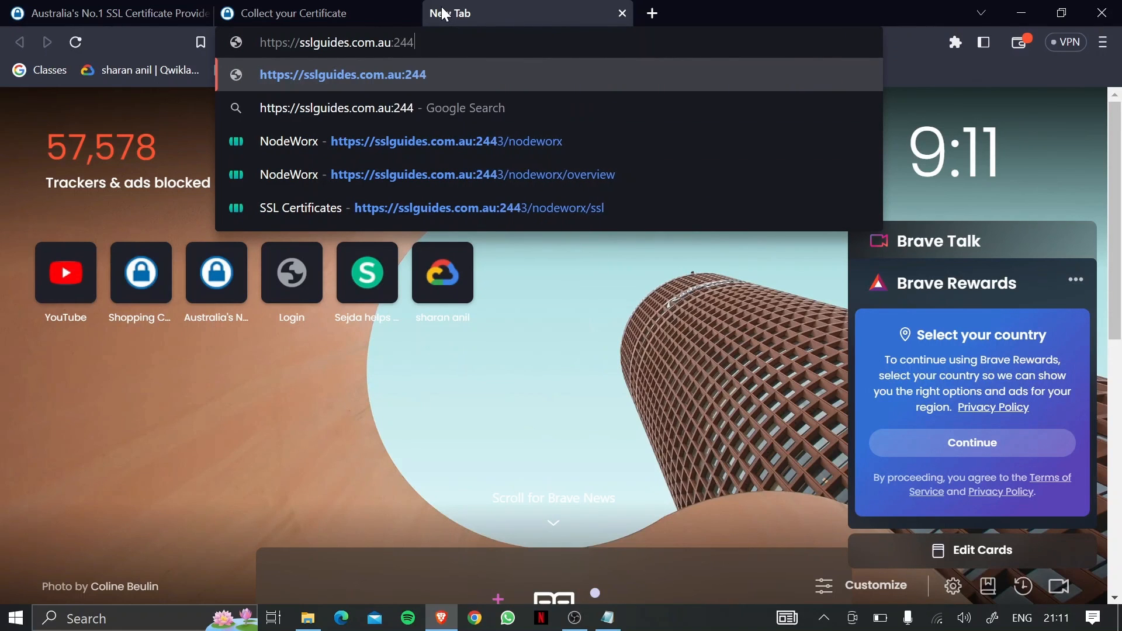
{"action": "type", "text": "3/nod"}
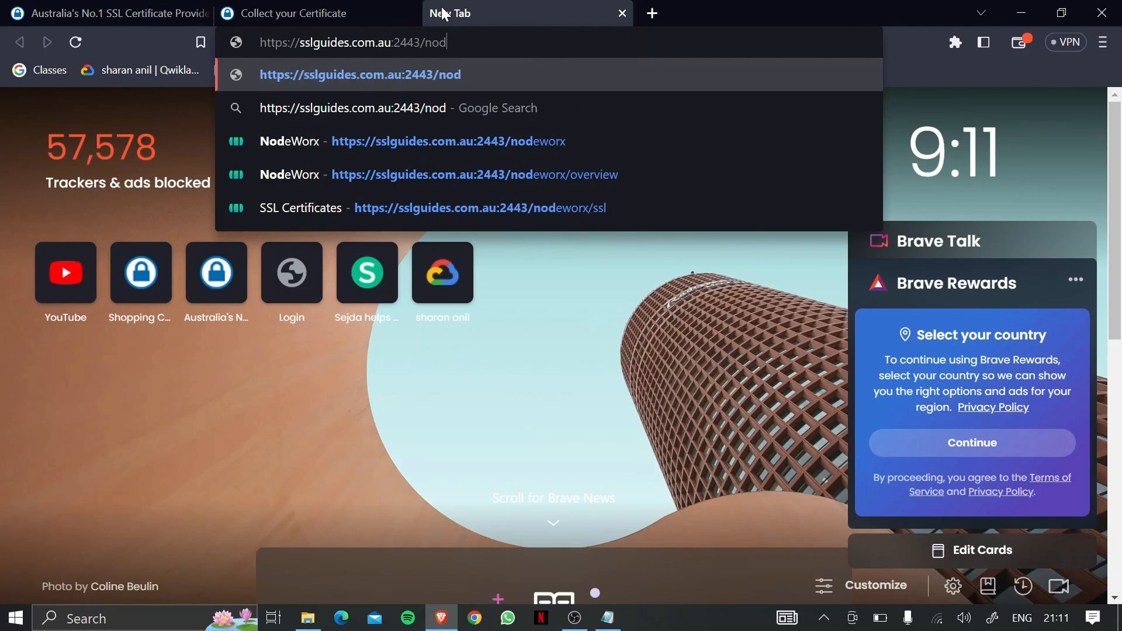
{"action": "type", "text": "eworx"}
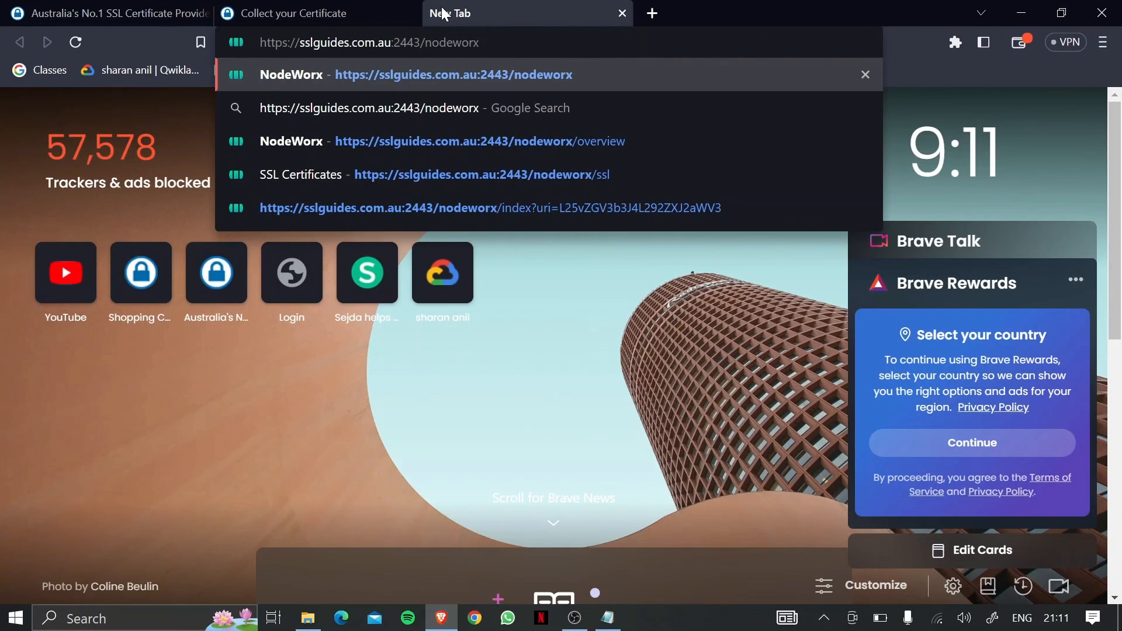
{"action": "key", "text": "Return"}
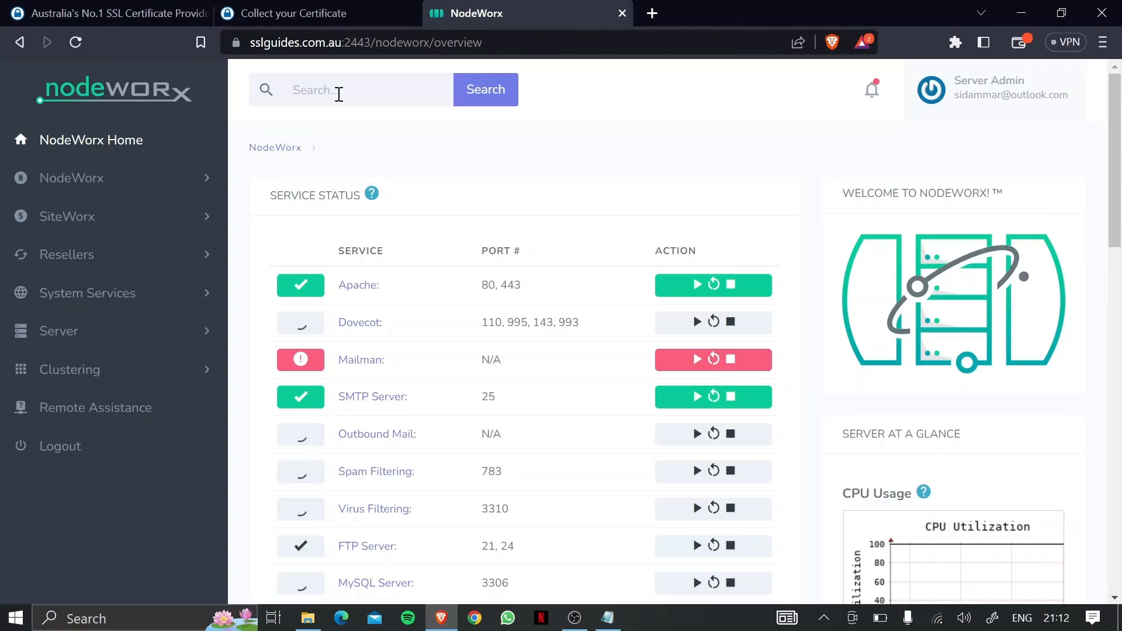
Check the site's certificate details show a valid Sectigo certificate for sslguides.com.au, then close them.
{"action": "left_click", "coordinate": [237, 40]}
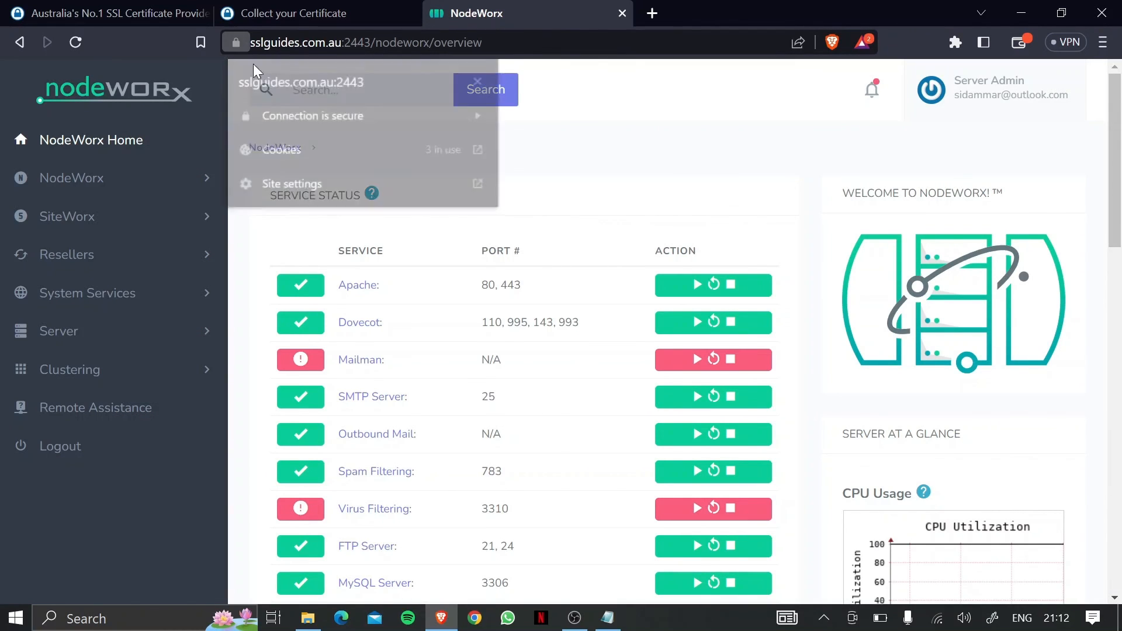
{"action": "left_click", "coordinate": [291, 111]}
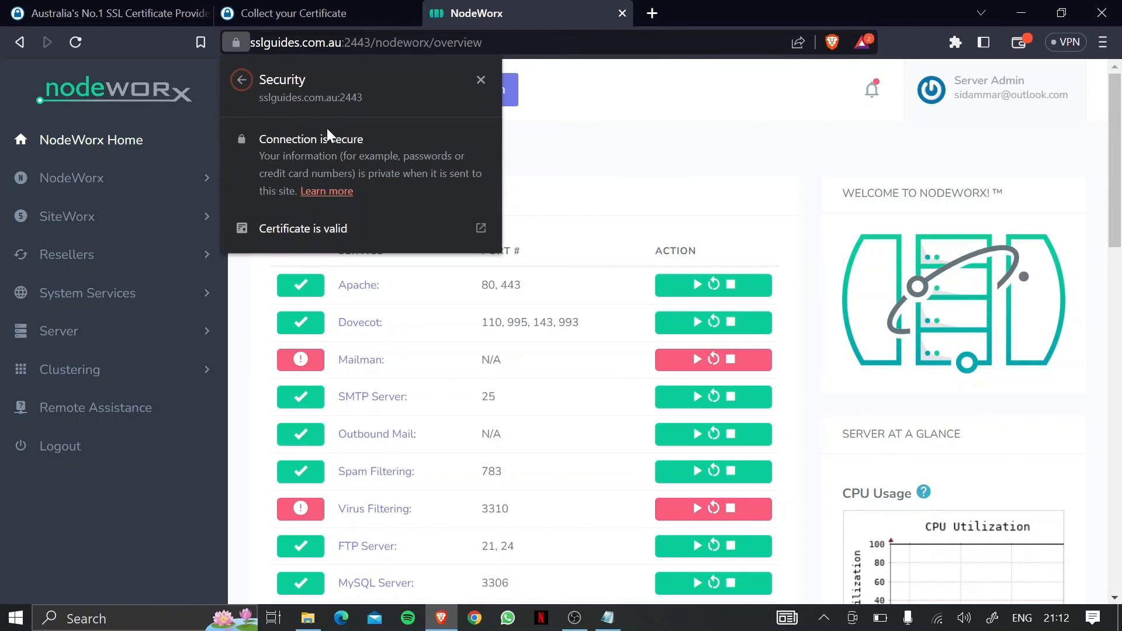
{"action": "left_click", "coordinate": [343, 231]}
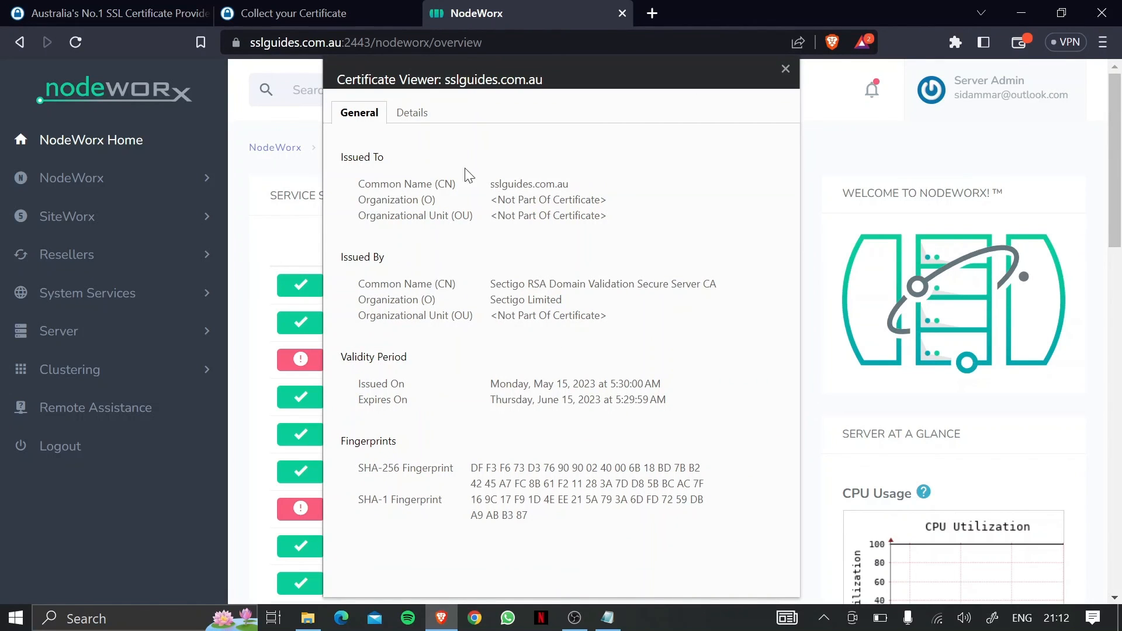
{"action": "left_click", "coordinate": [789, 72]}
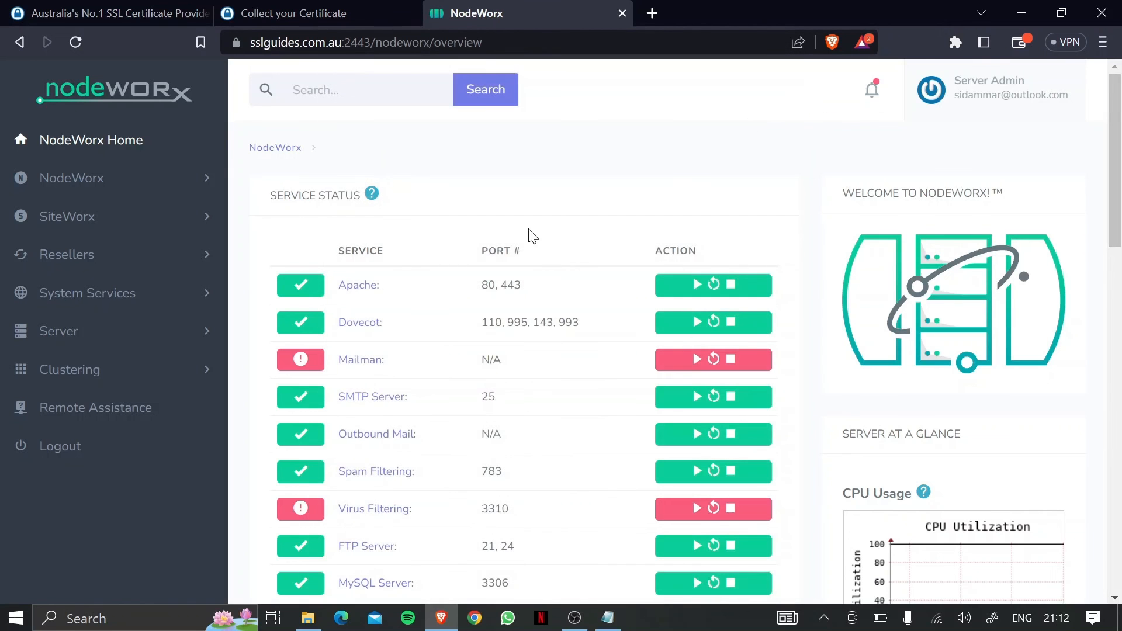